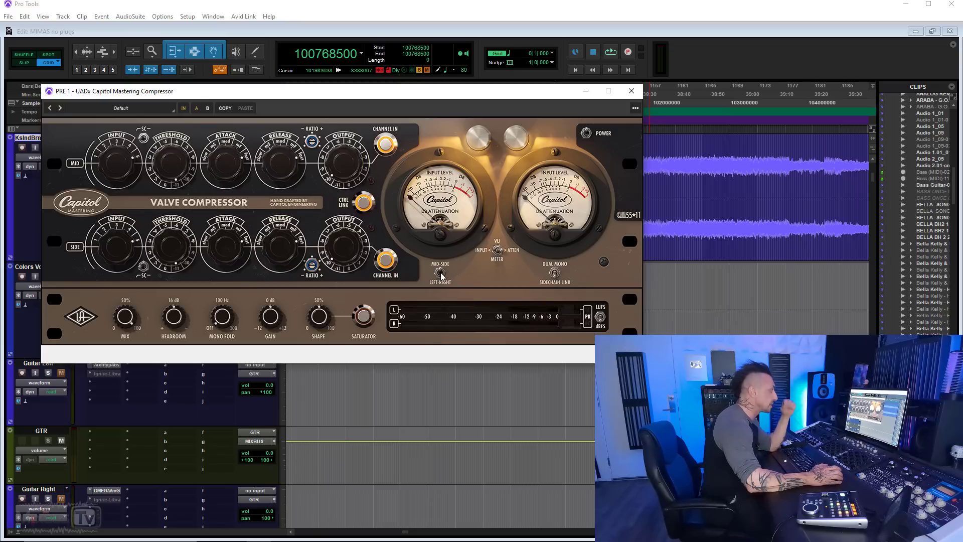
Step: Switch the compressor from mid-side to left-right mode, engage the saturator and audition the mix
{"action": "left_click", "coordinate": [440, 273]}
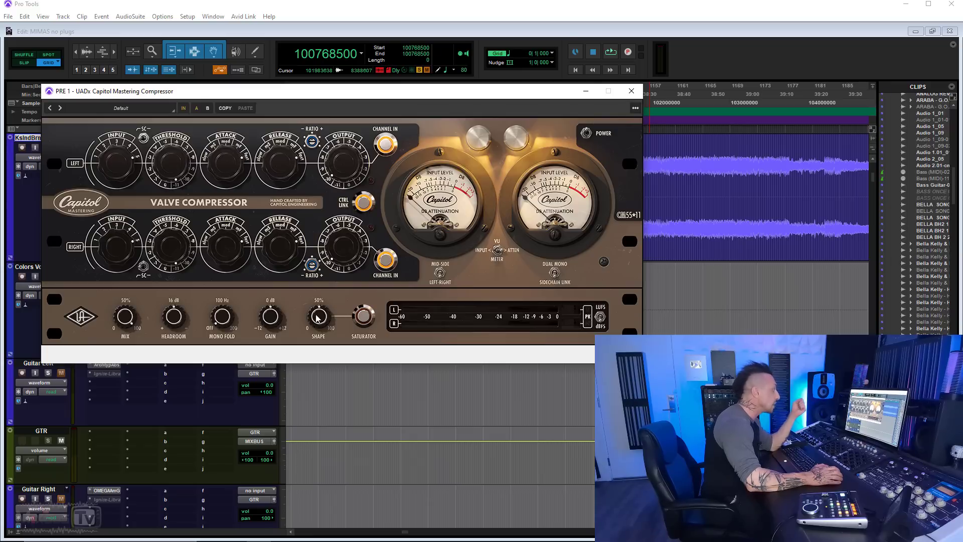
{"action": "left_click", "coordinate": [364, 317]}
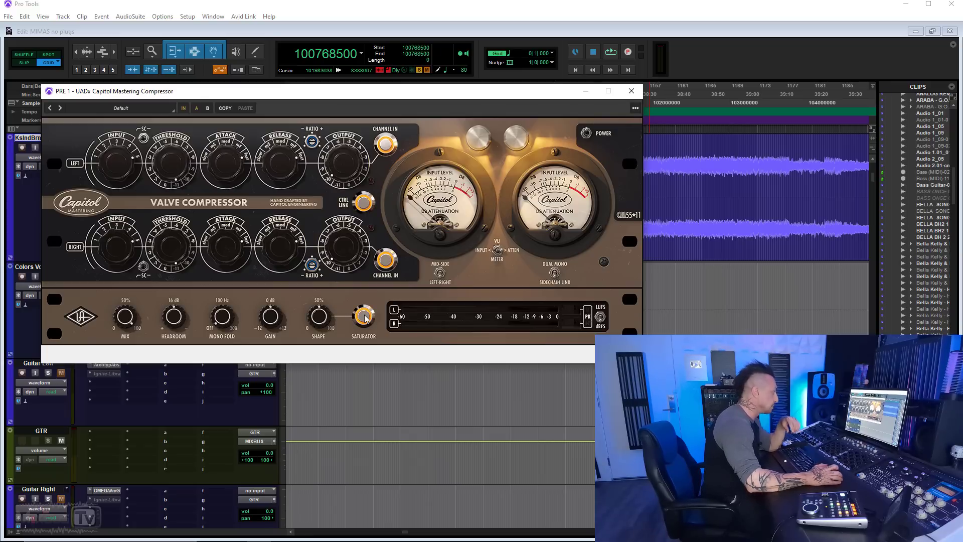
{"action": "key", "text": "space"}
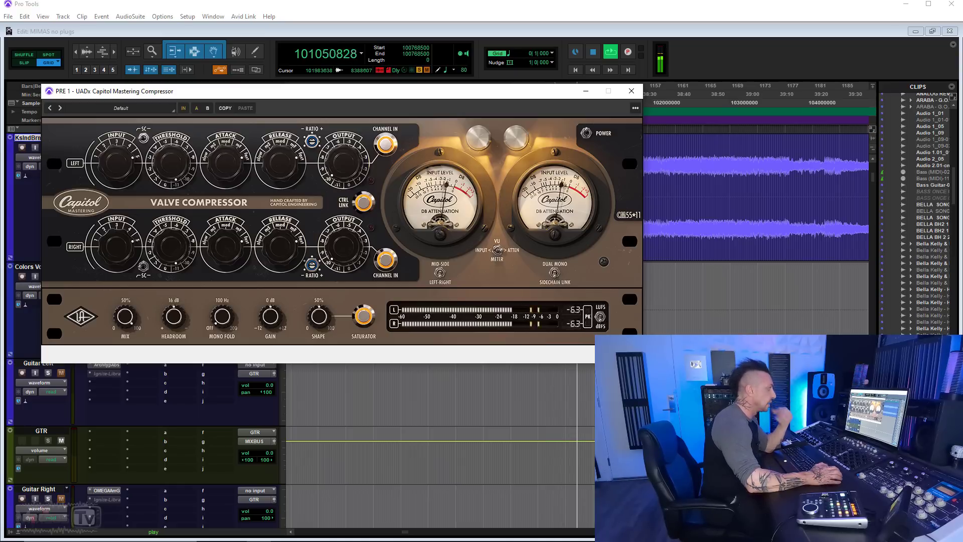
{"action": "key", "text": "space"}
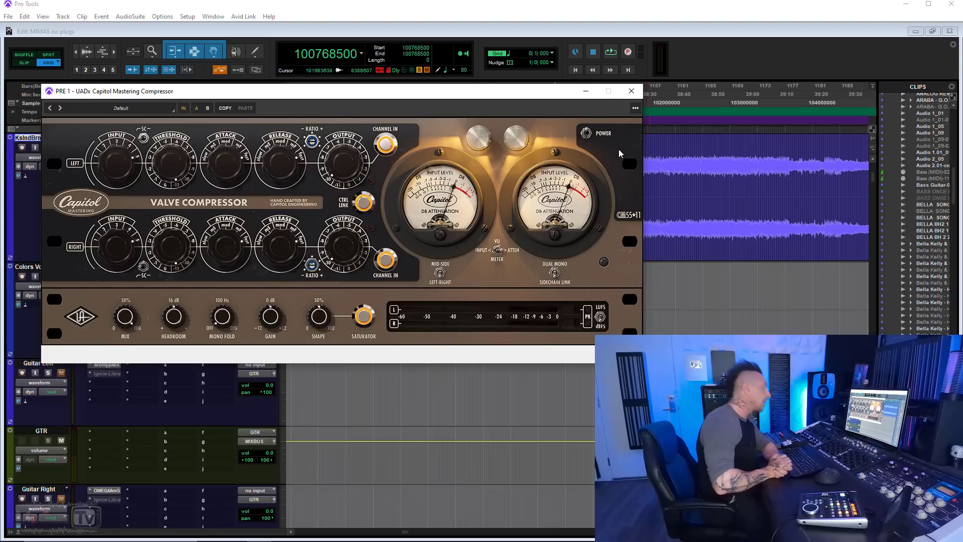
Step: Play the mix through the Bass preset, bypassing and re-enabling the compressor to compare the sound
{"action": "key", "text": "space"}
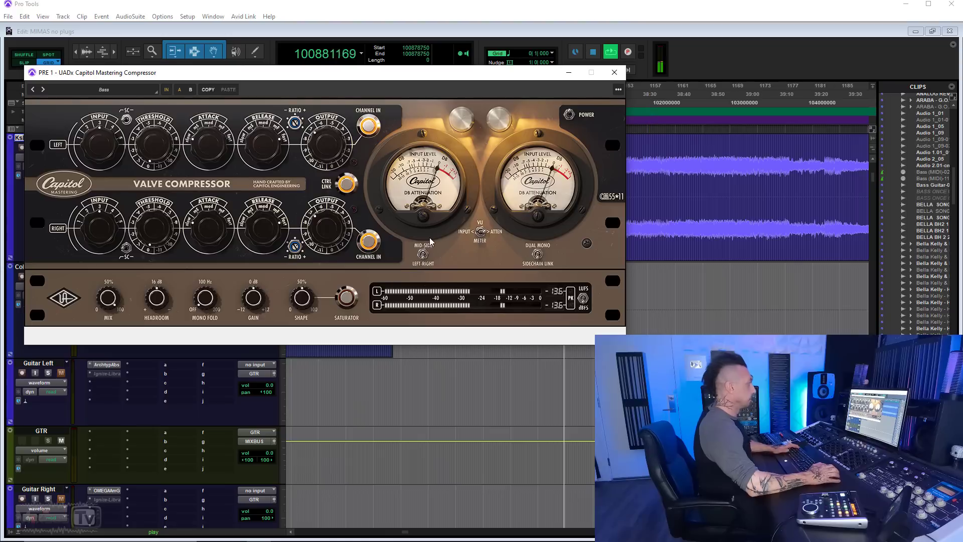
{"action": "left_click", "coordinate": [570, 118]}
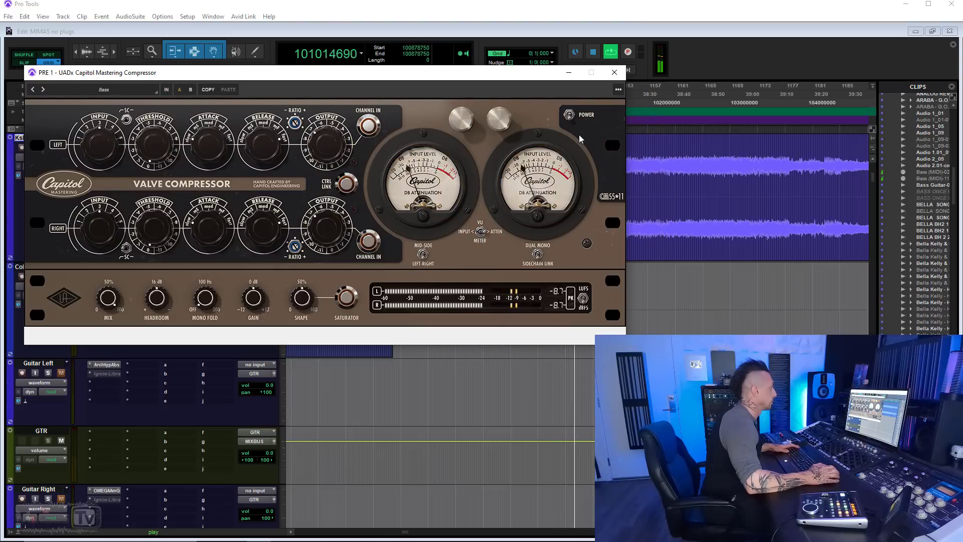
{"action": "left_click", "coordinate": [569, 118]}
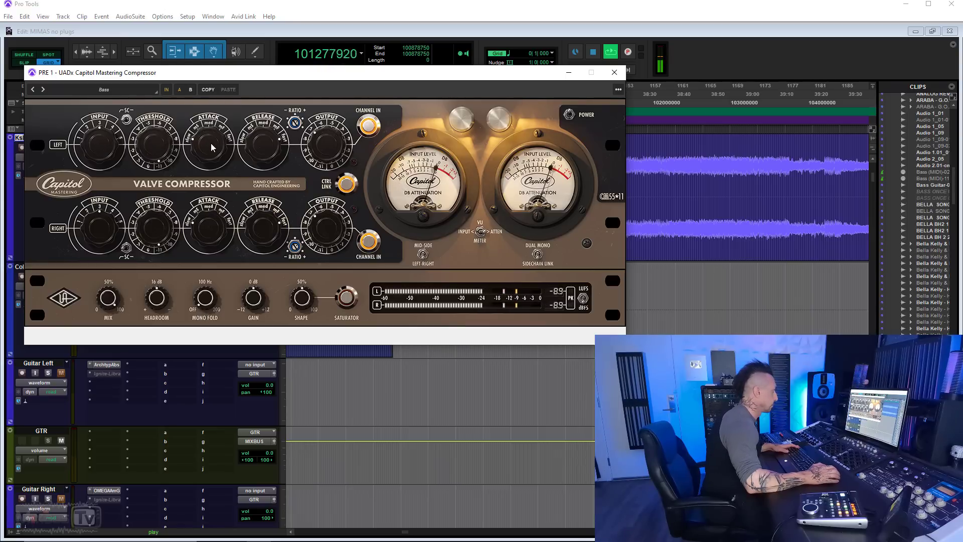
Step: Adjust the linked threshold and output levels, checking the change against the bypassed signal
{"action": "mouse_move", "coordinate": [150, 140]}
{"action": "left_mouse_down"}
{"action": "mouse_move", "coordinate": [120, 142]}
{"action": "mouse_move", "coordinate": [142, 147]}
{"action": "left_mouse_up"}
{"action": "left_click_drag", "start_coordinate": [340, 152], "coordinate": [339, 184]}
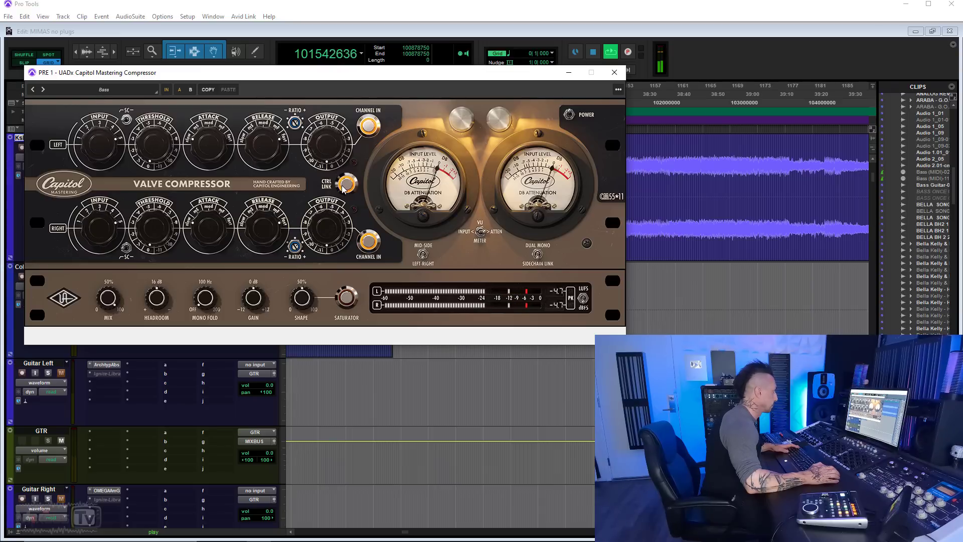
{"action": "left_click", "coordinate": [569, 115]}
{"action": "left_click", "coordinate": [569, 116]}
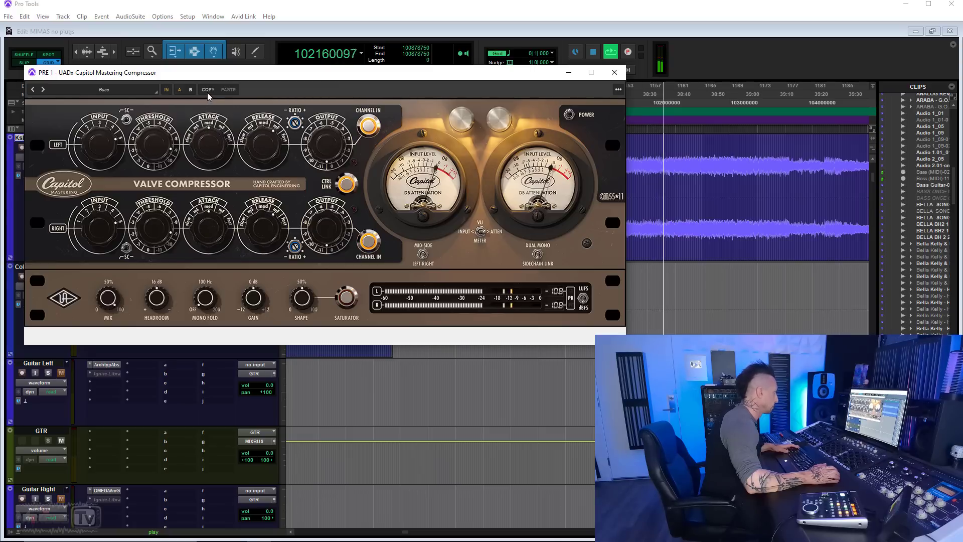
Step: Alternate repeatedly between the bypassed and powered compressor during playback to compare the adjusted settings
{"action": "left_click", "coordinate": [569, 116]}
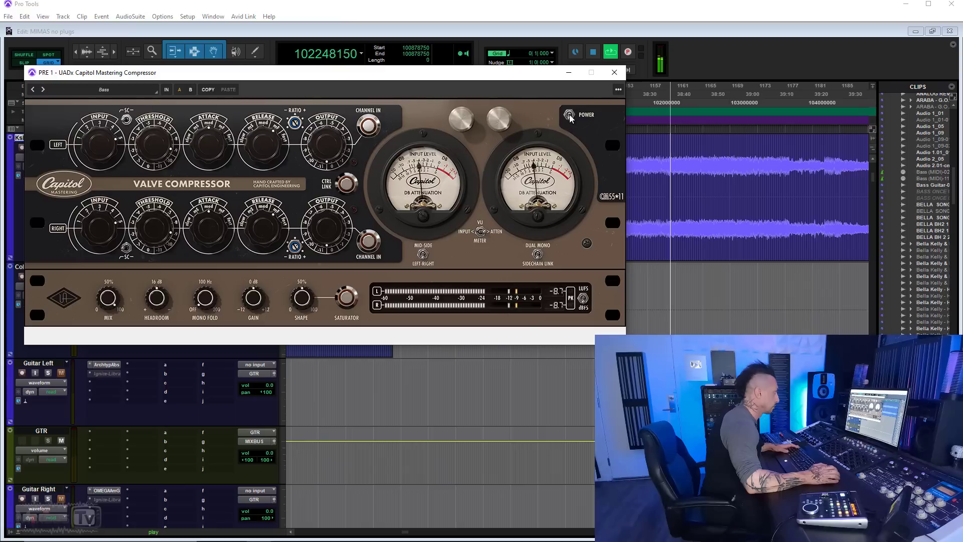
{"action": "left_click", "coordinate": [571, 115]}
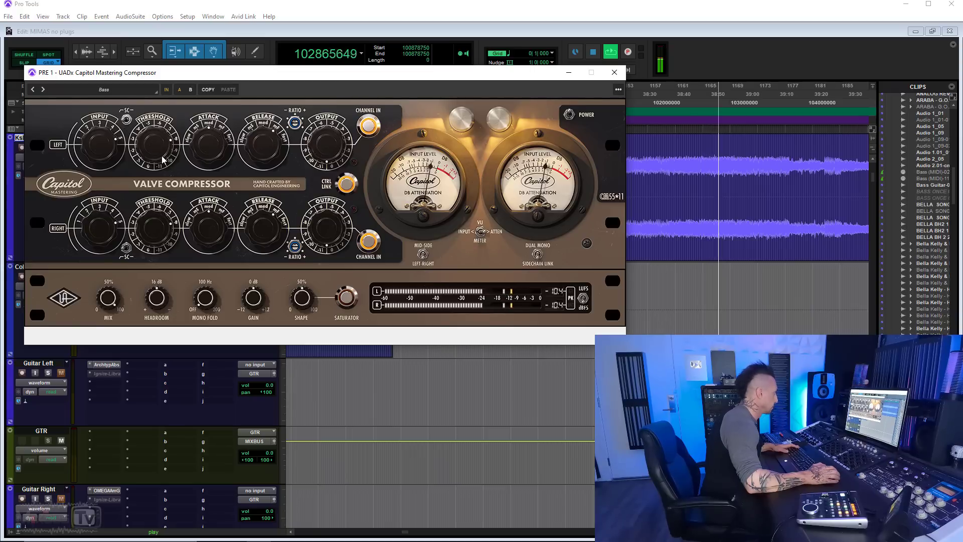
{"action": "left_click", "coordinate": [569, 116]}
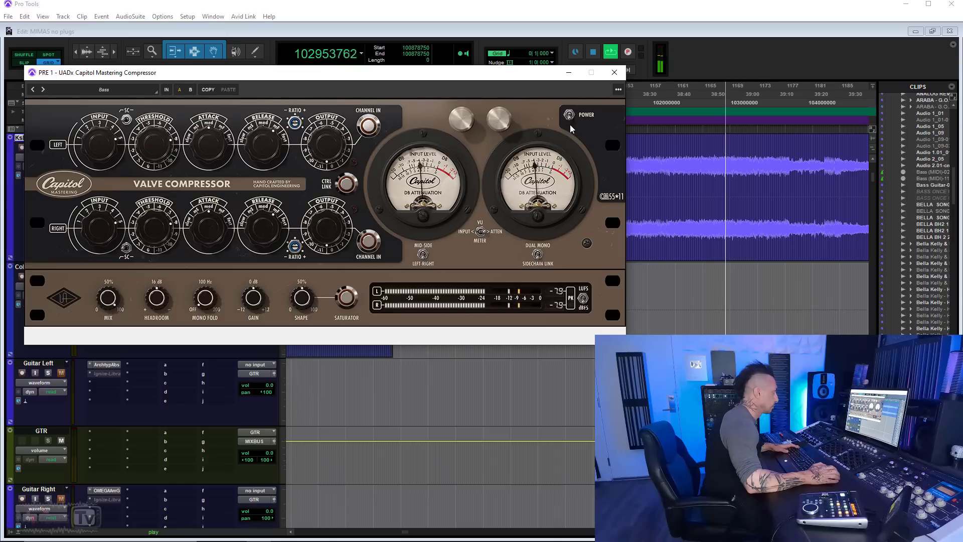
{"action": "left_click", "coordinate": [570, 117]}
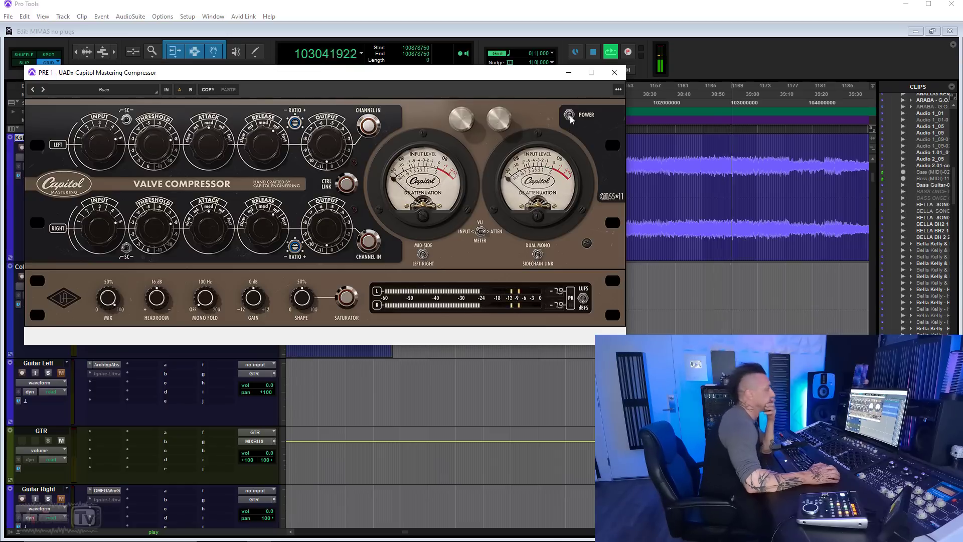
{"action": "left_click", "coordinate": [570, 116]}
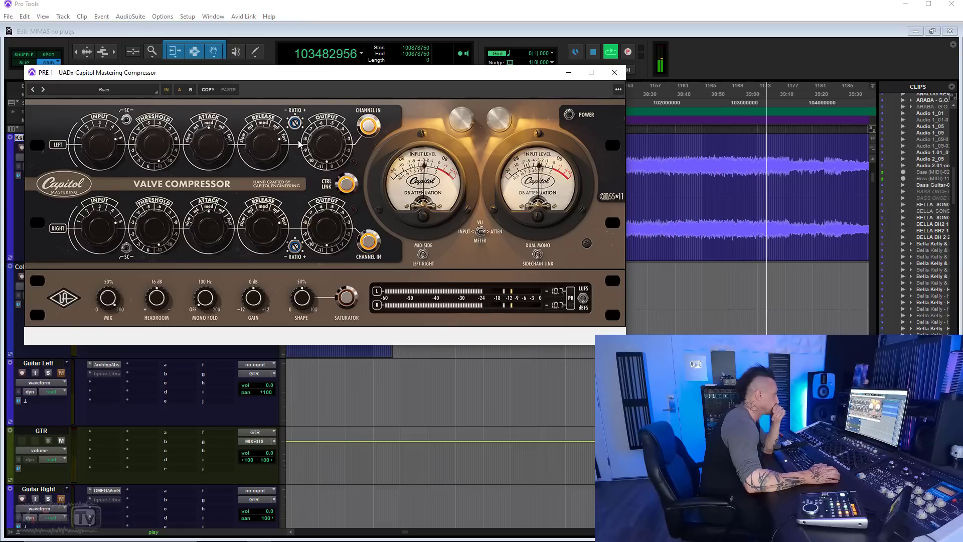
{"action": "left_click", "coordinate": [569, 114]}
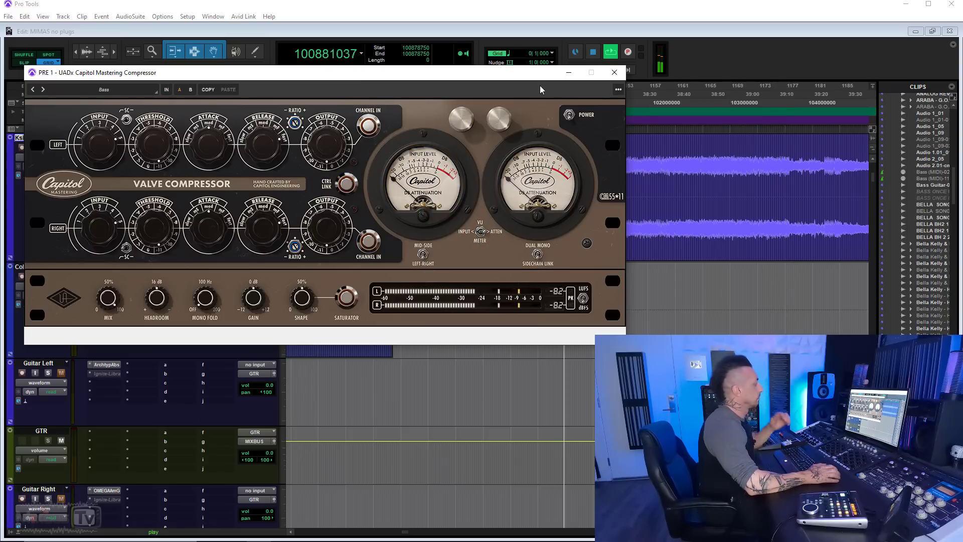
{"action": "left_click", "coordinate": [570, 114]}
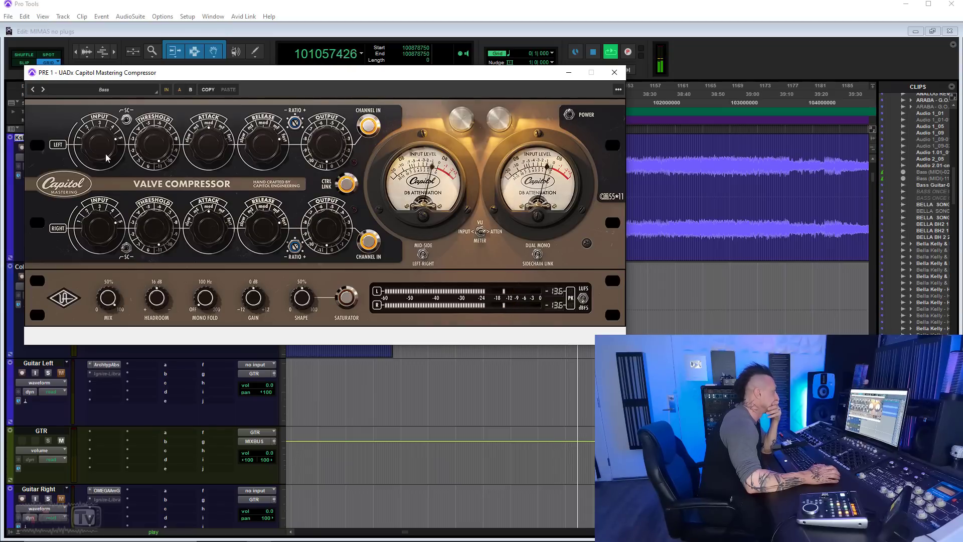
{"action": "left_click", "coordinate": [569, 115]}
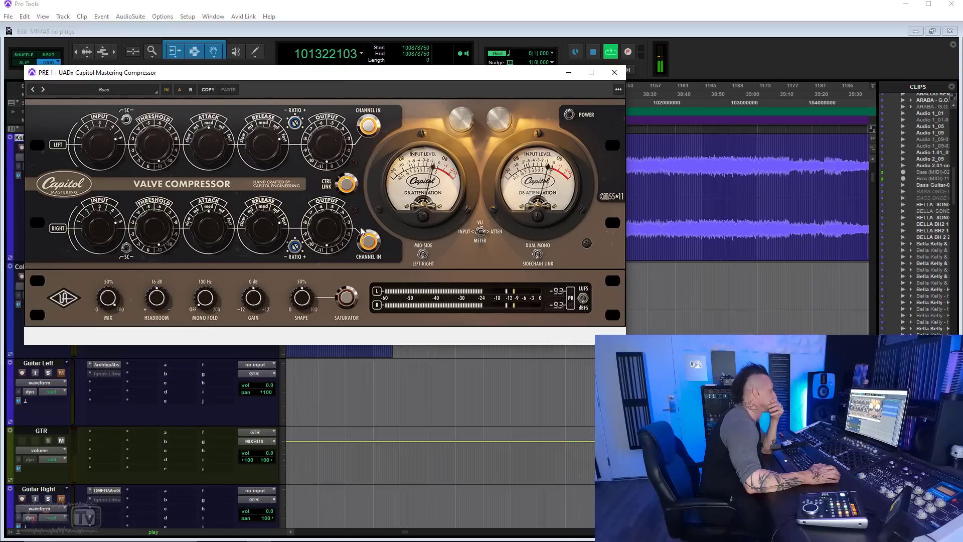
Step: Audition the mix with the saturator engaged, compare it against bypass, and stop playback
{"action": "left_click", "coordinate": [346, 299]}
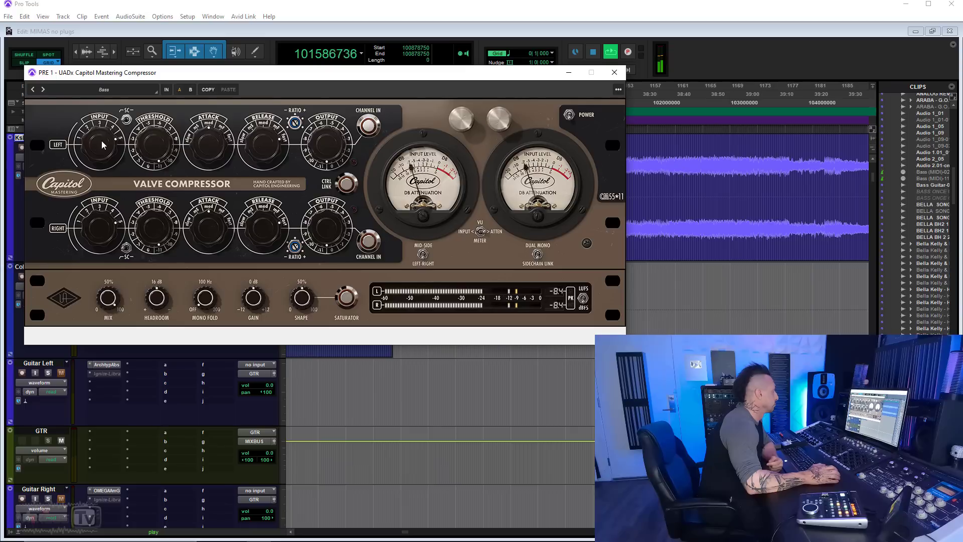
{"action": "left_click", "coordinate": [566, 116]}
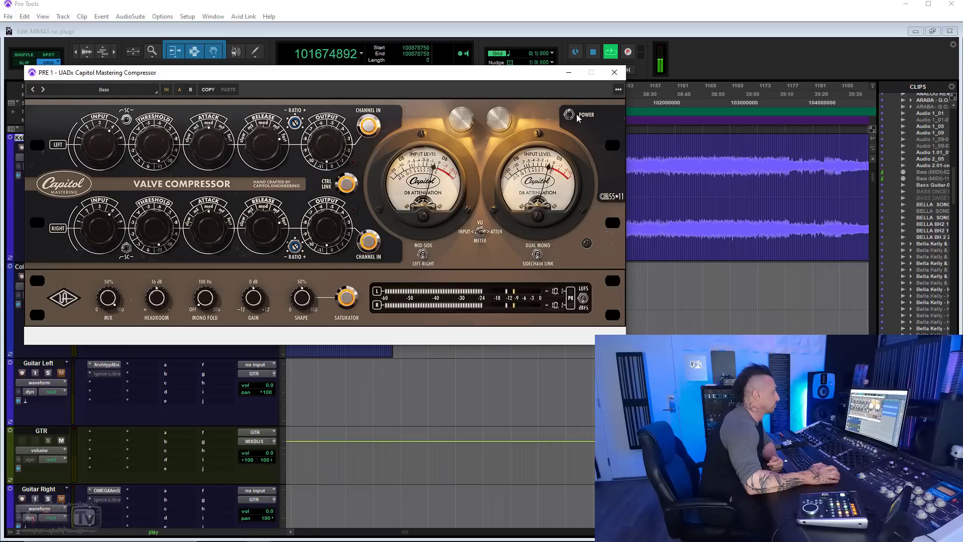
{"action": "left_click", "coordinate": [167, 90]}
{"action": "left_click", "coordinate": [167, 90]}
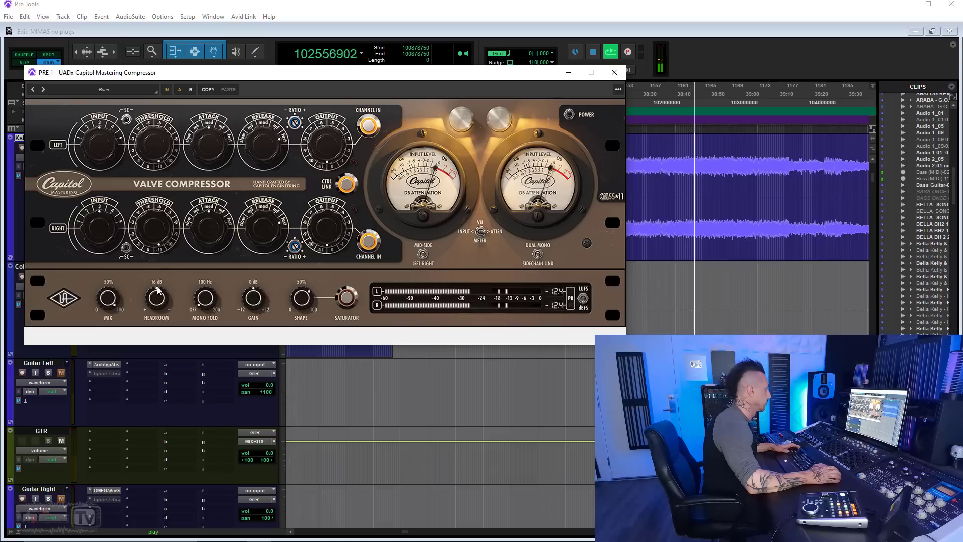
{"action": "key", "text": "space"}
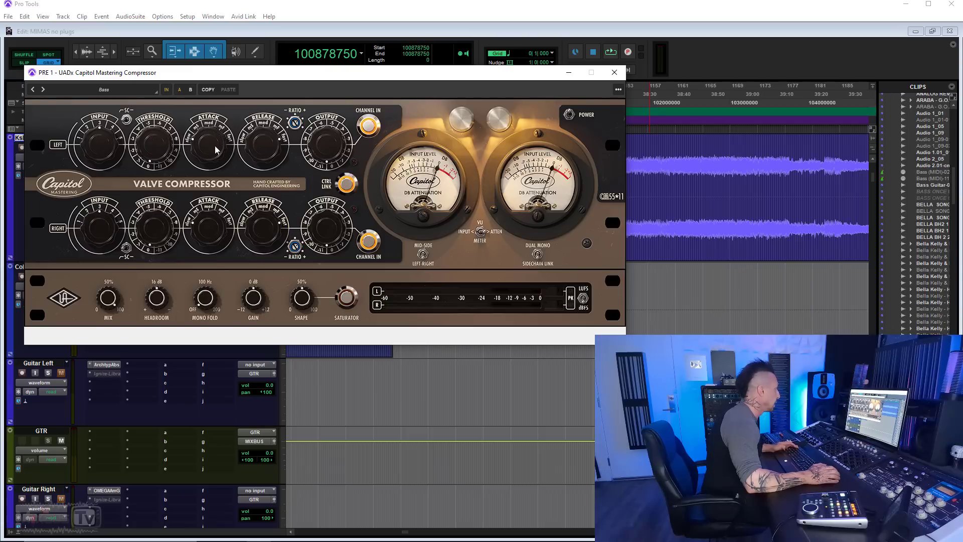
Step: Clear the compressor window off the timeline, play the mix briefly, and reopen the compressor from the top track's first insert
{"action": "left_click_drag", "start_coordinate": [546, 75], "coordinate": [404, 68]}
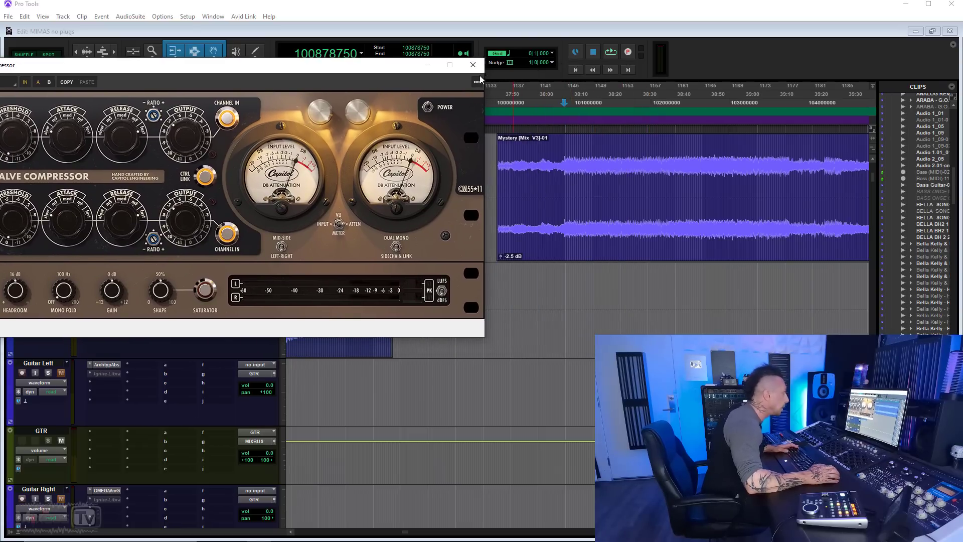
{"action": "left_click", "coordinate": [434, 67]}
{"action": "key", "text": "space"}
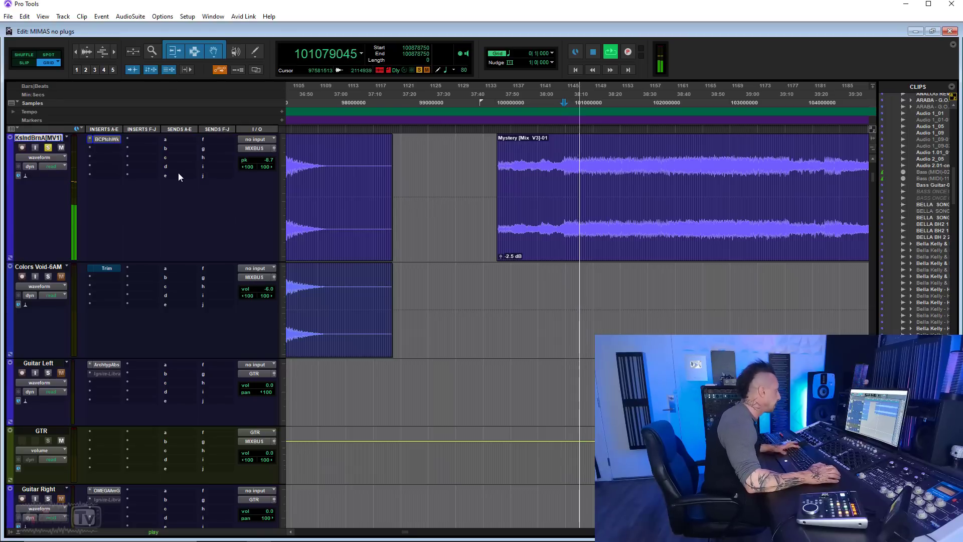
{"action": "key", "text": "space"}
{"action": "left_click", "coordinate": [108, 140]}
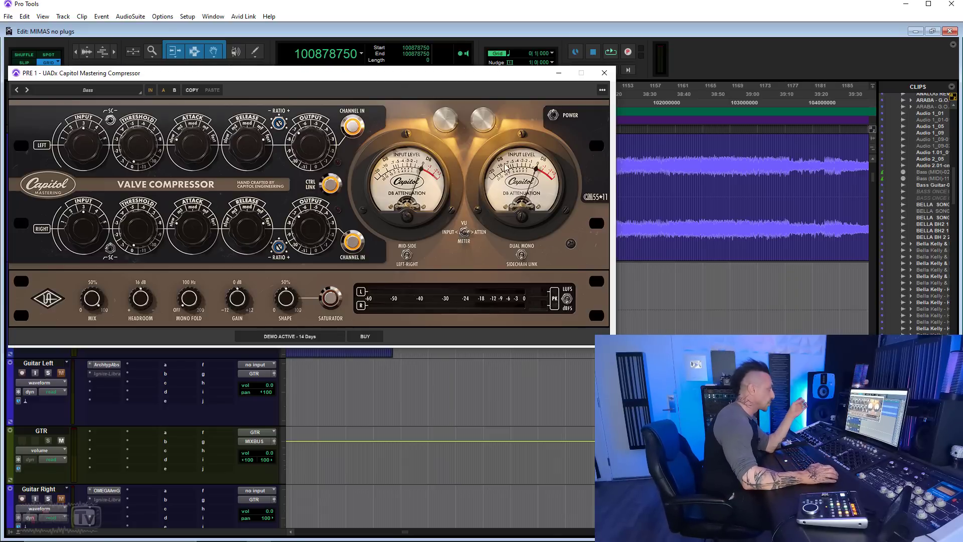
{"action": "left_click_drag", "start_coordinate": [92, 153], "coordinate": [91, 154]}
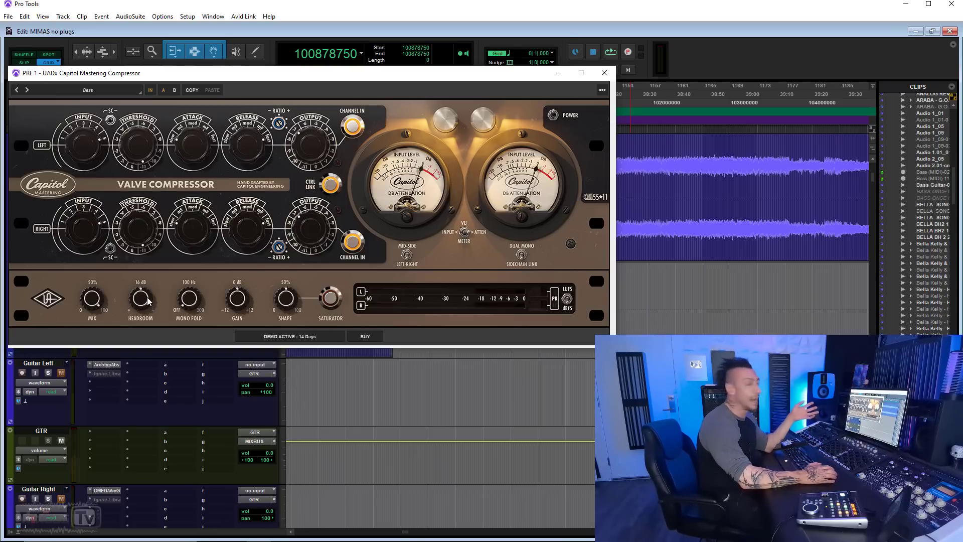
{"action": "left_click", "coordinate": [170, 277]}
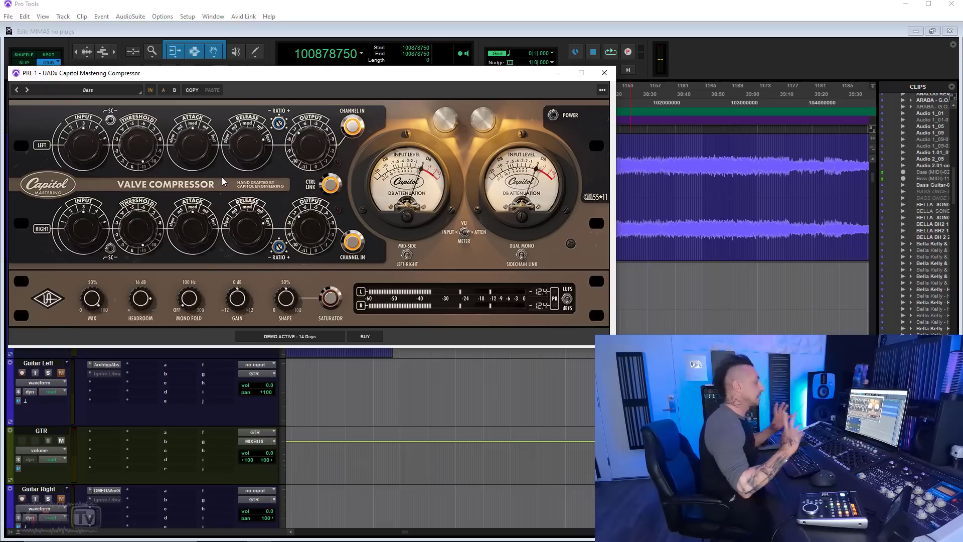
Step: Play the mix from the edit position and toggle the plug-in's bypass repeatedly to compare processed and dry sound
{"action": "key", "text": "space"}
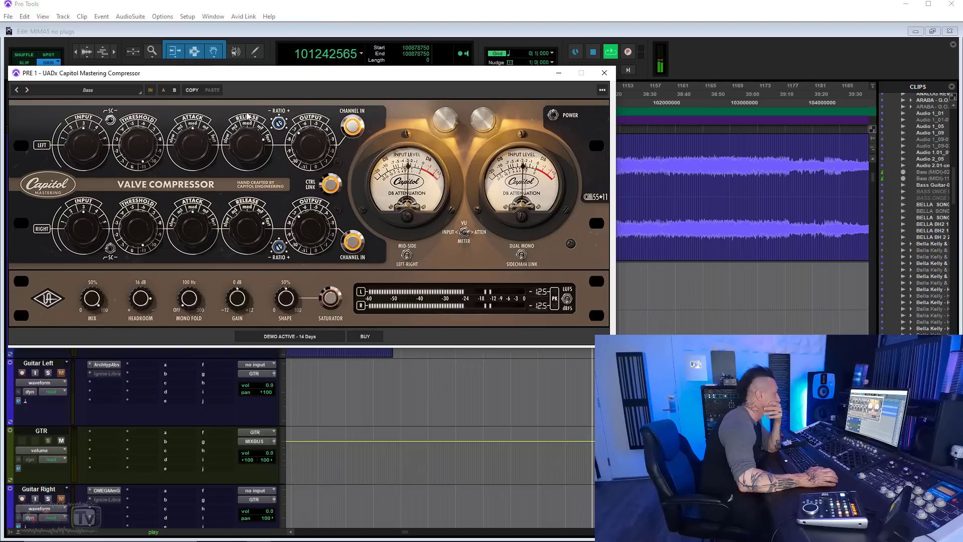
{"action": "left_click", "coordinate": [150, 91]}
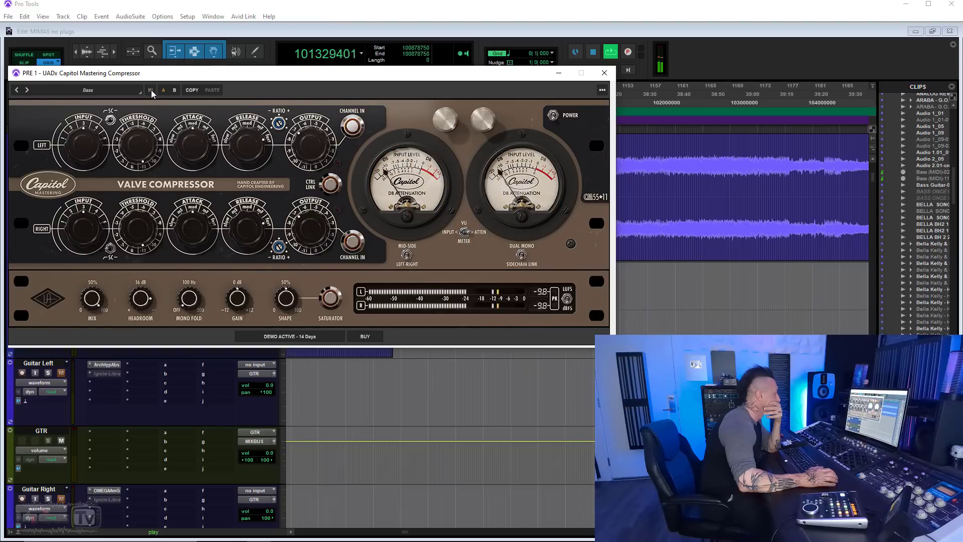
{"action": "left_click", "coordinate": [150, 91]}
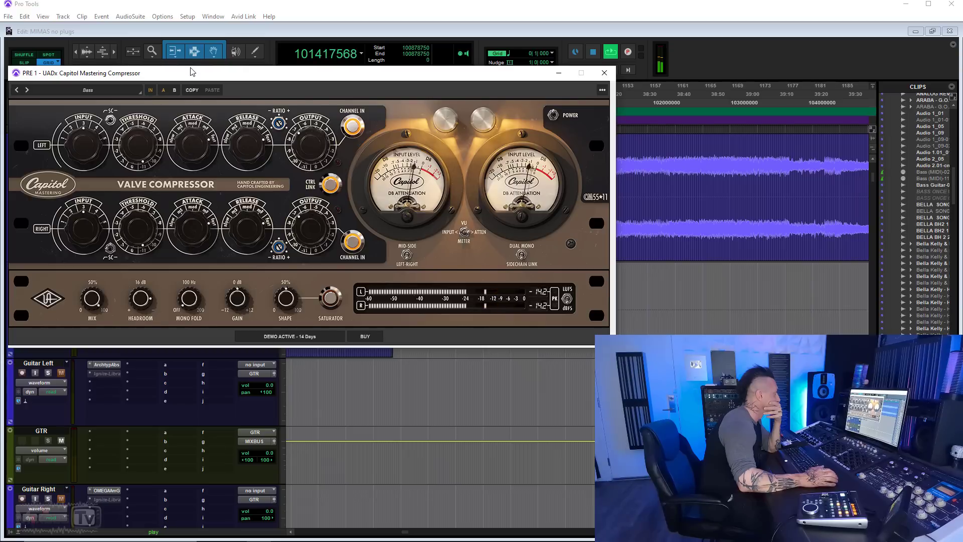
{"action": "left_click", "coordinate": [150, 90]}
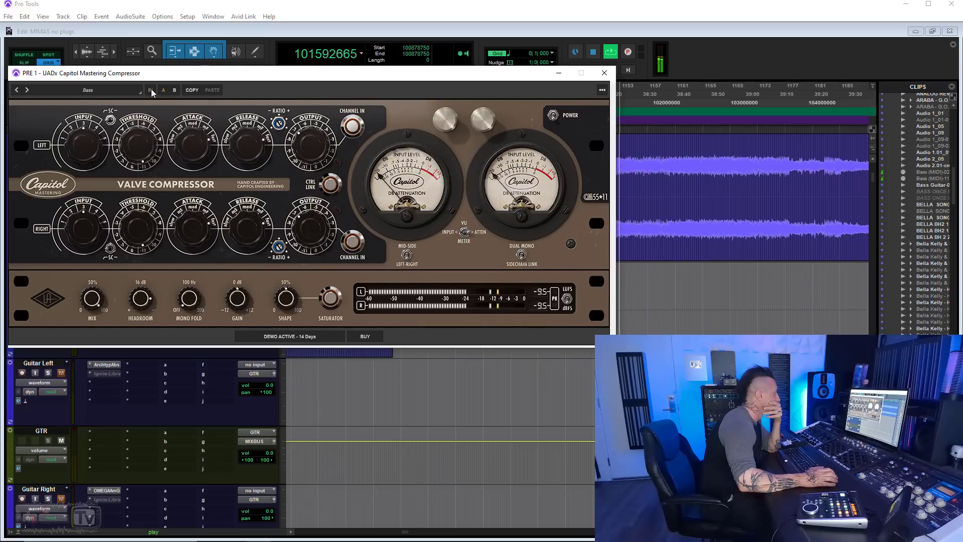
{"action": "left_click", "coordinate": [150, 90]}
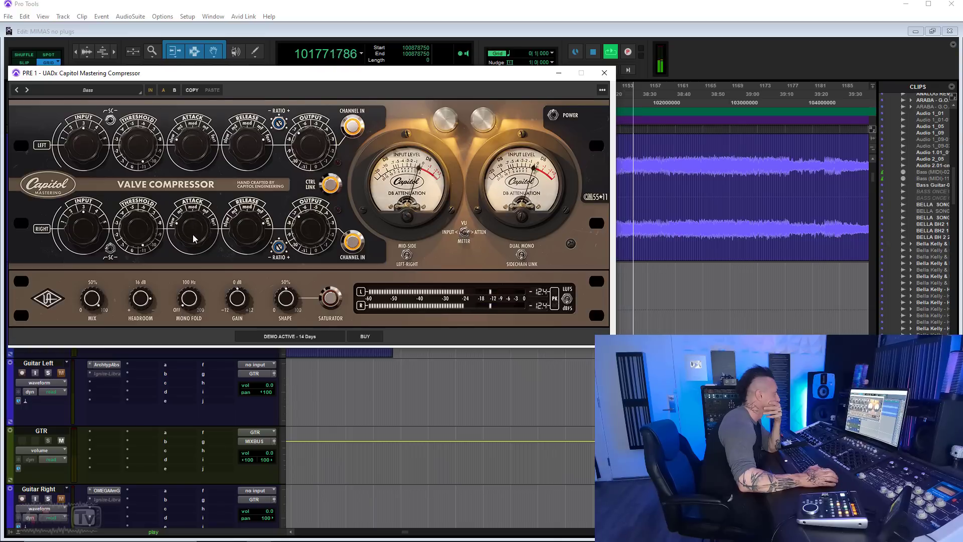
{"action": "left_click", "coordinate": [151, 90]}
{"action": "left_click", "coordinate": [151, 89]}
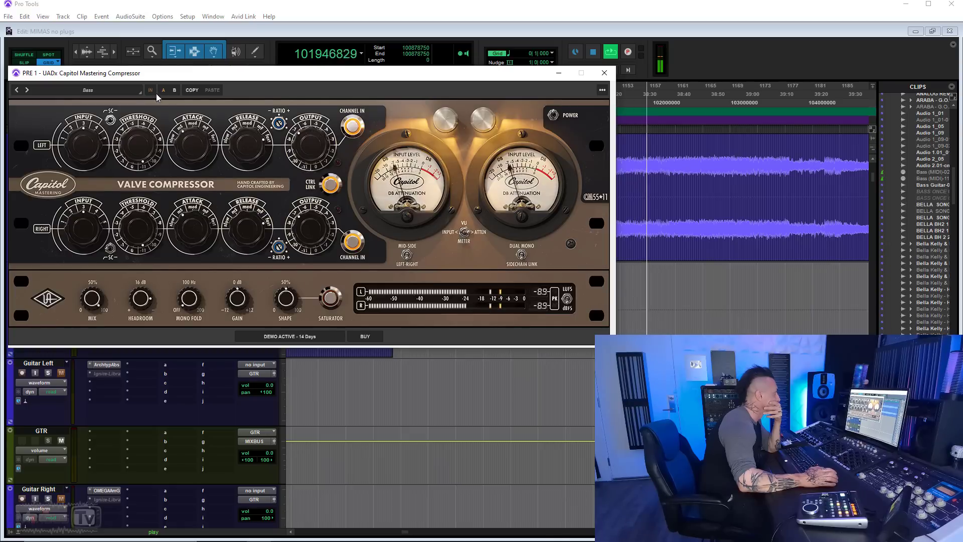
{"action": "left_click", "coordinate": [151, 90]}
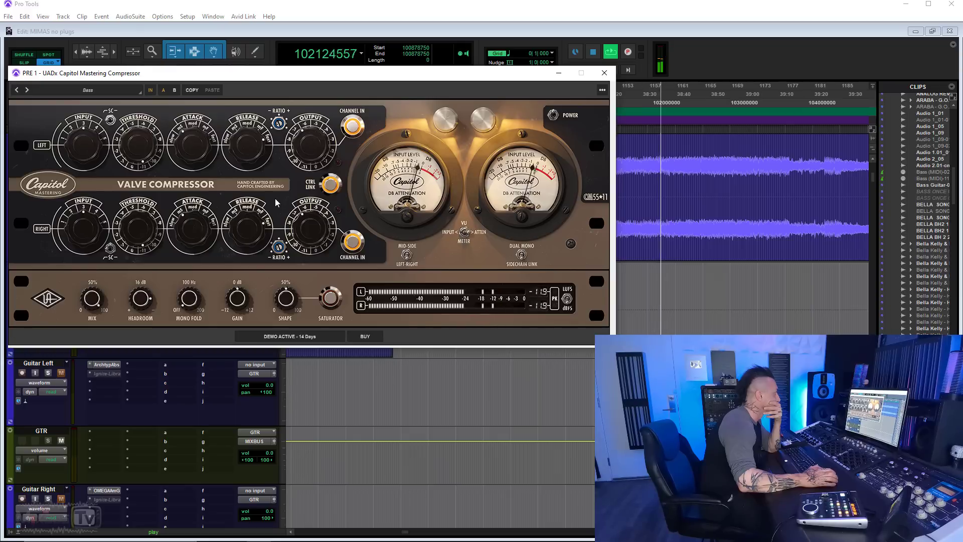
{"action": "left_click", "coordinate": [151, 91]}
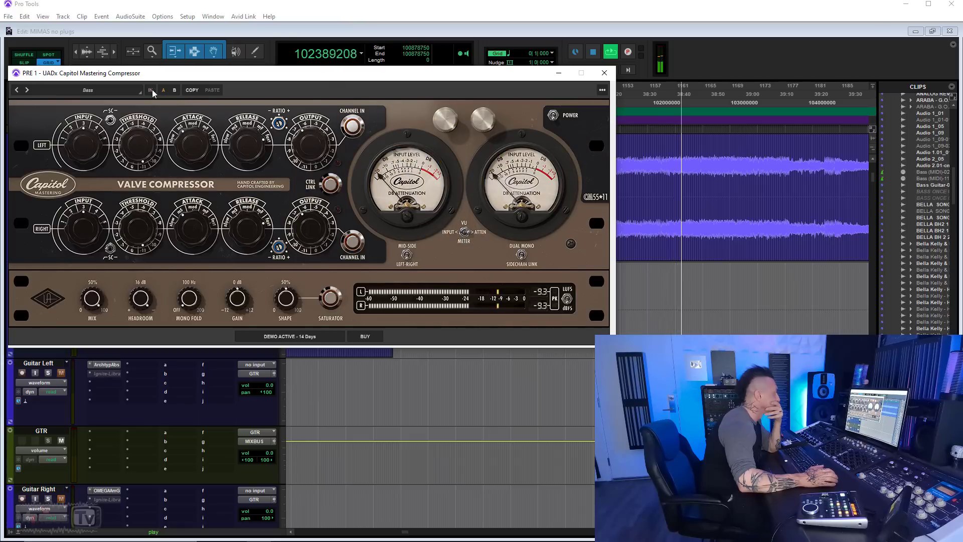
{"action": "left_click", "coordinate": [151, 90]}
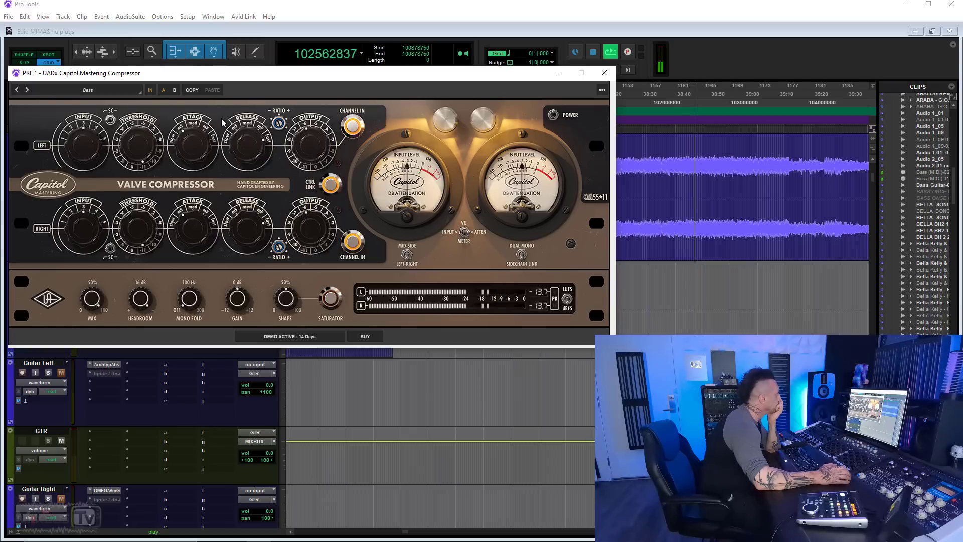
Step: Alternate several more times between the engaged and bypassed compressor while the mix plays, then stop playback with it engaged
{"action": "left_click", "coordinate": [151, 90]}
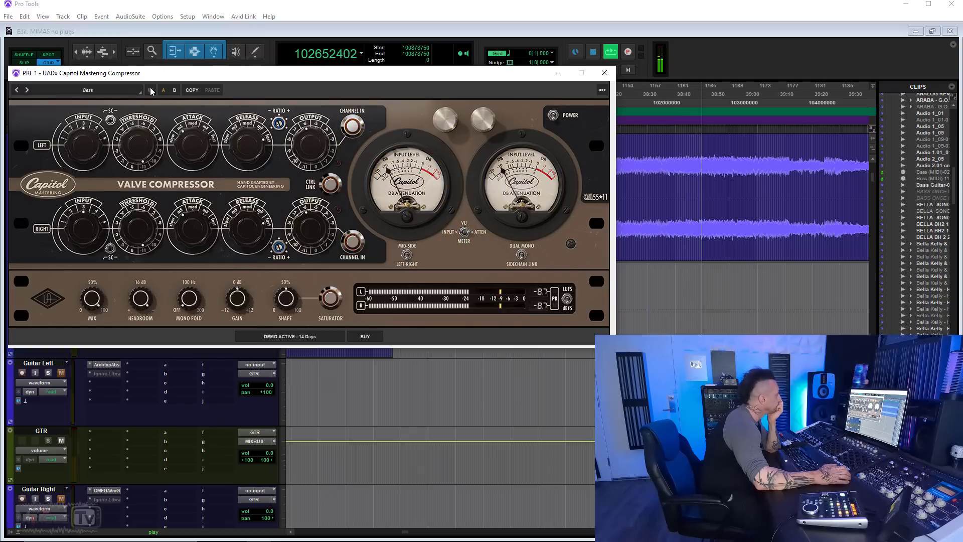
{"action": "left_click", "coordinate": [151, 90]}
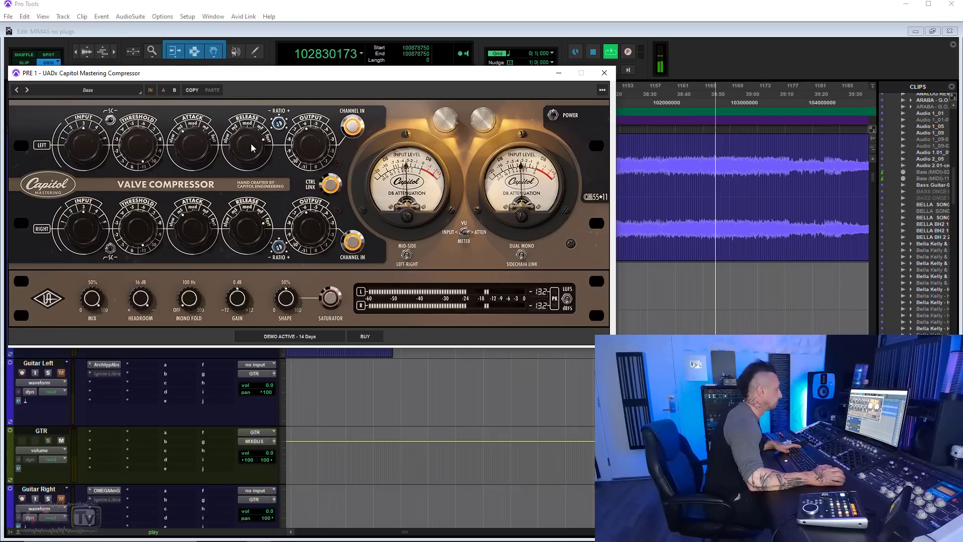
{"action": "left_click", "coordinate": [152, 91]}
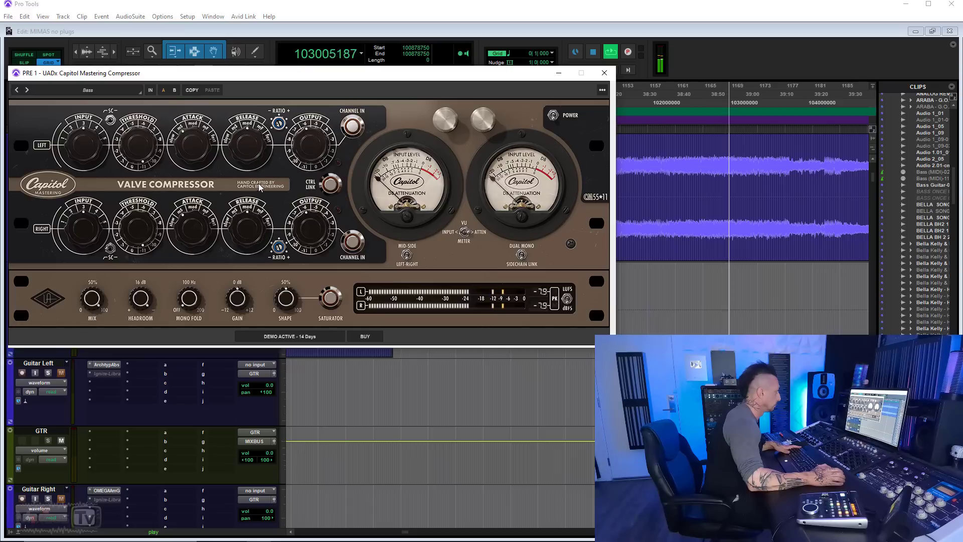
{"action": "left_click", "coordinate": [150, 91]}
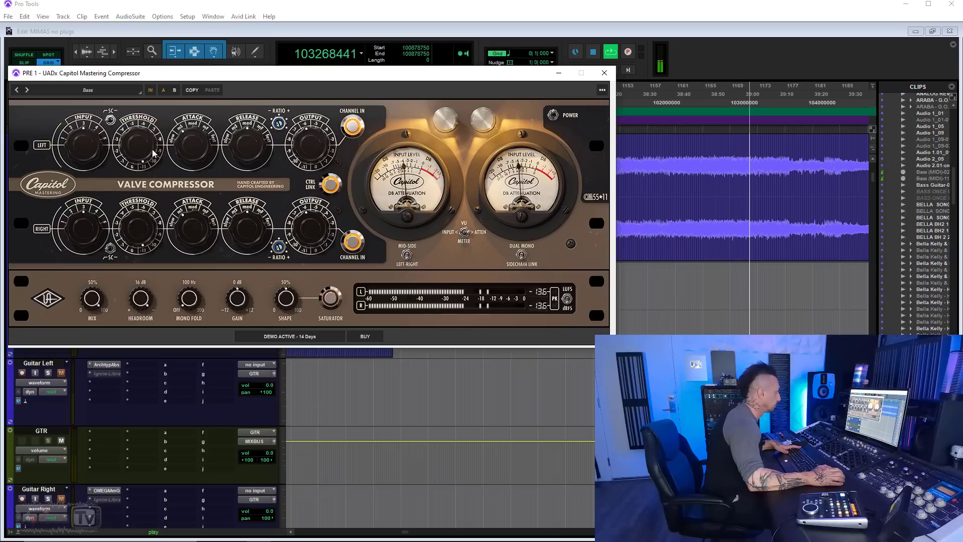
{"action": "left_click", "coordinate": [149, 92]}
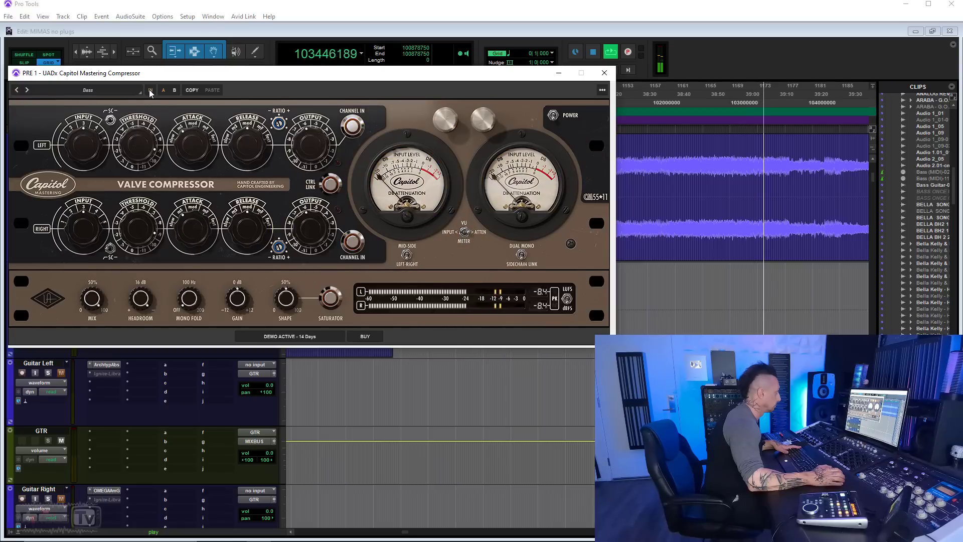
{"action": "left_click", "coordinate": [150, 91]}
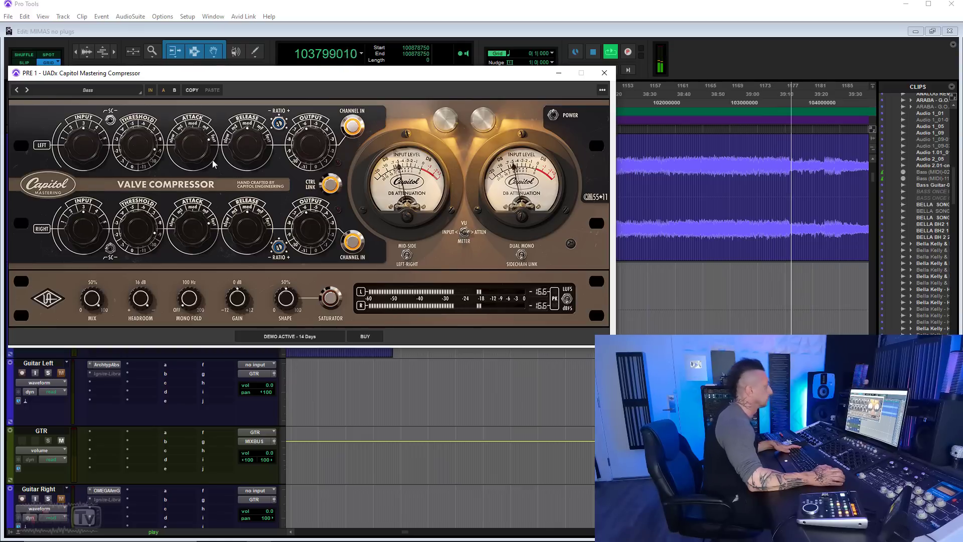
{"action": "key", "text": "space"}
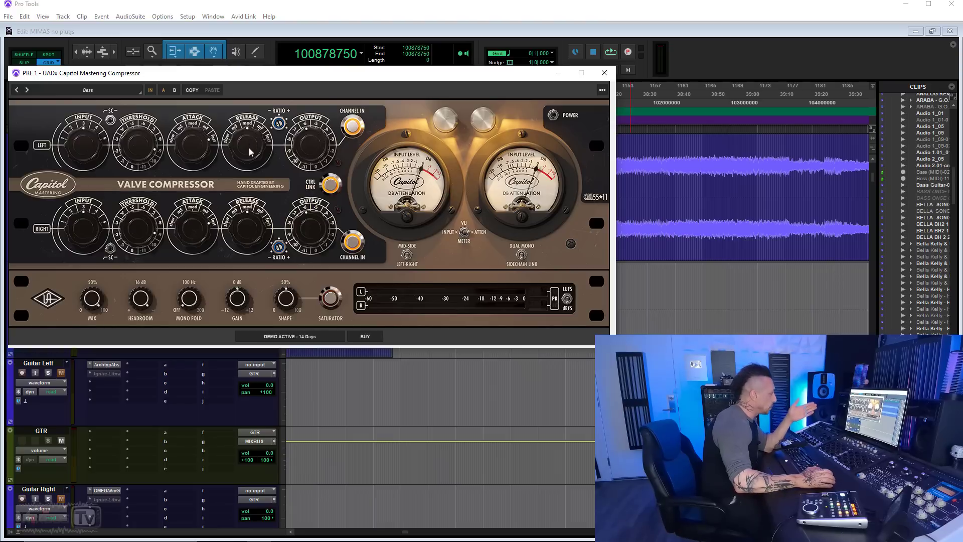
Step: Fine-tune the release, change the sidechain filter setting, and replay the mix from the edit position
{"action": "mouse_move", "coordinate": [250, 151]}
{"action": "left_mouse_down"}
{"action": "mouse_move", "coordinate": [245, 101]}
{"action": "mouse_move", "coordinate": [246, 146]}
{"action": "left_mouse_up"}
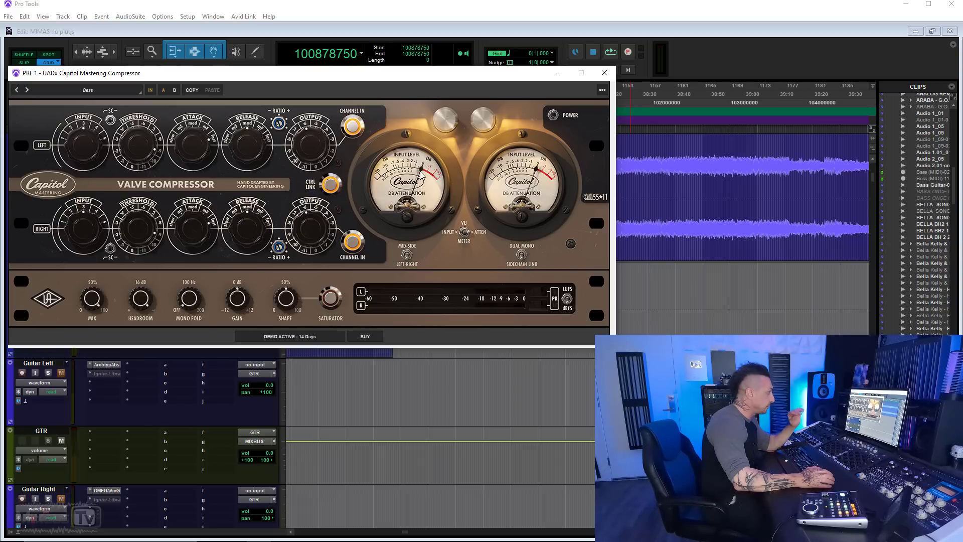
{"action": "left_click", "coordinate": [110, 122]}
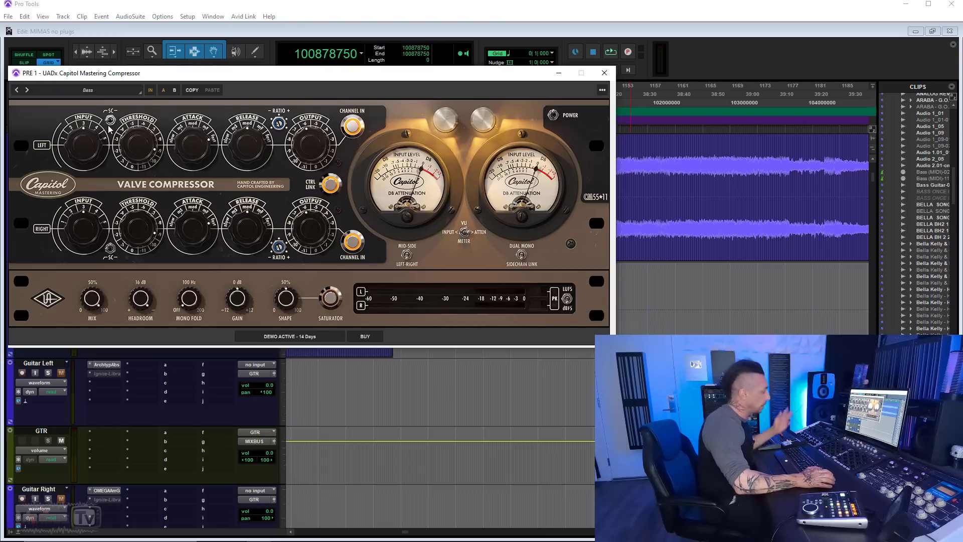
{"action": "key", "text": "space"}
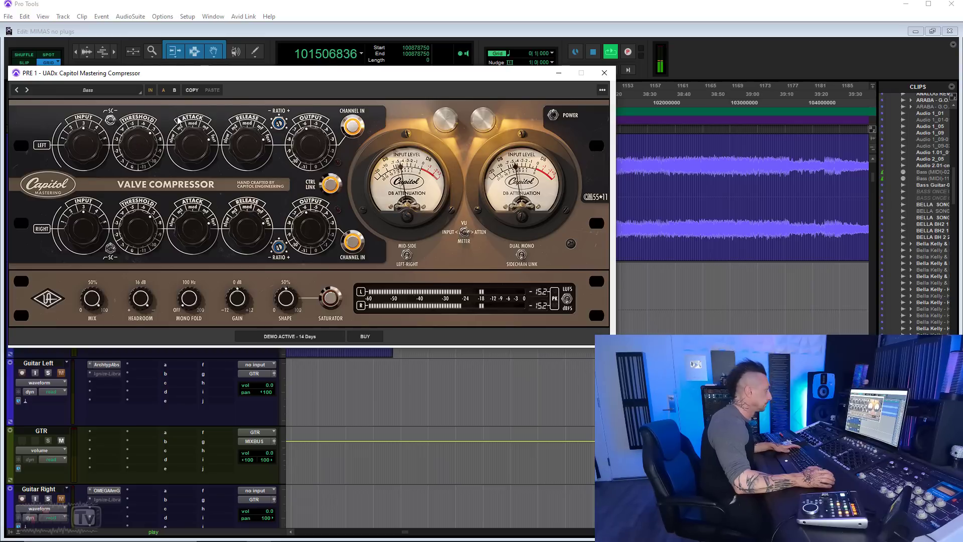
{"action": "key", "text": "space"}
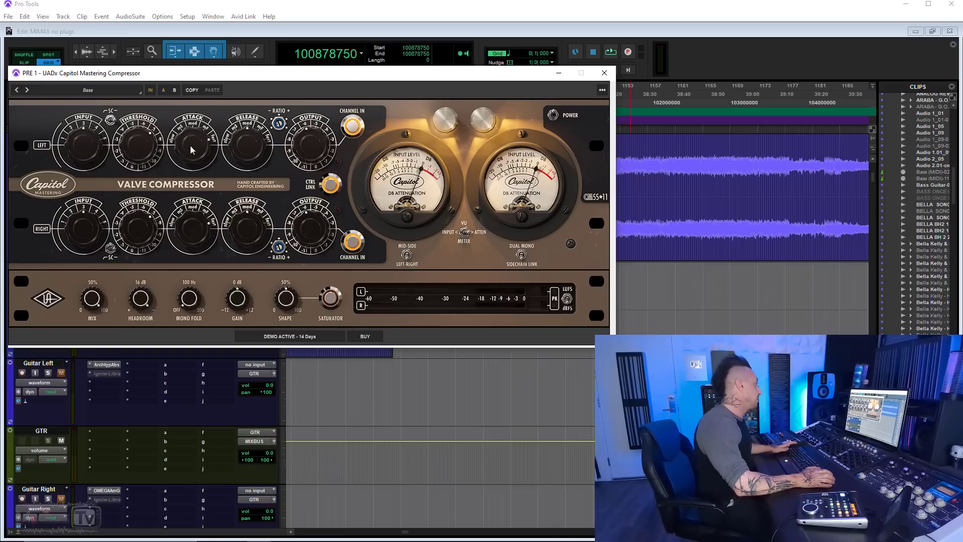
{"action": "key", "text": "space"}
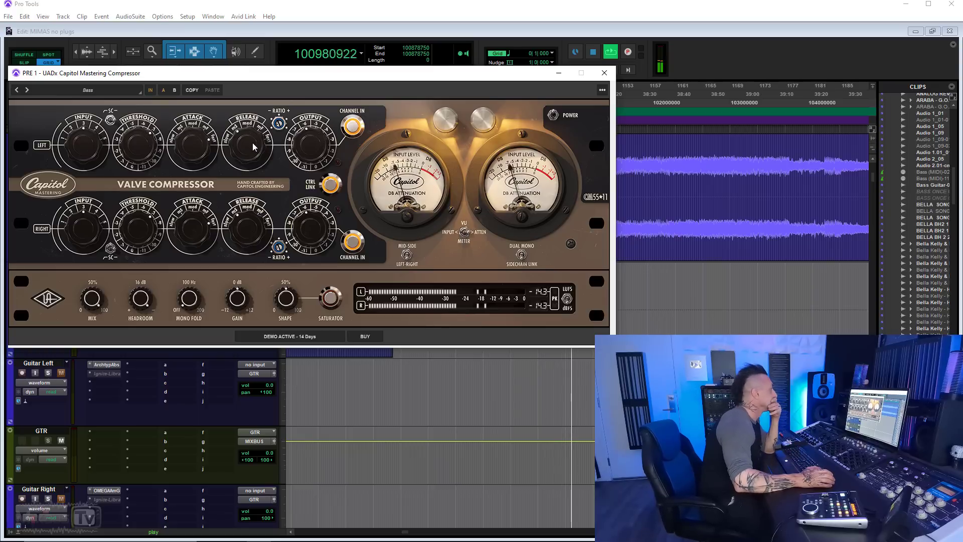
Step: Compare the compressed mix with the dry signal during playback using the new sidechain setting
{"action": "left_click", "coordinate": [150, 91]}
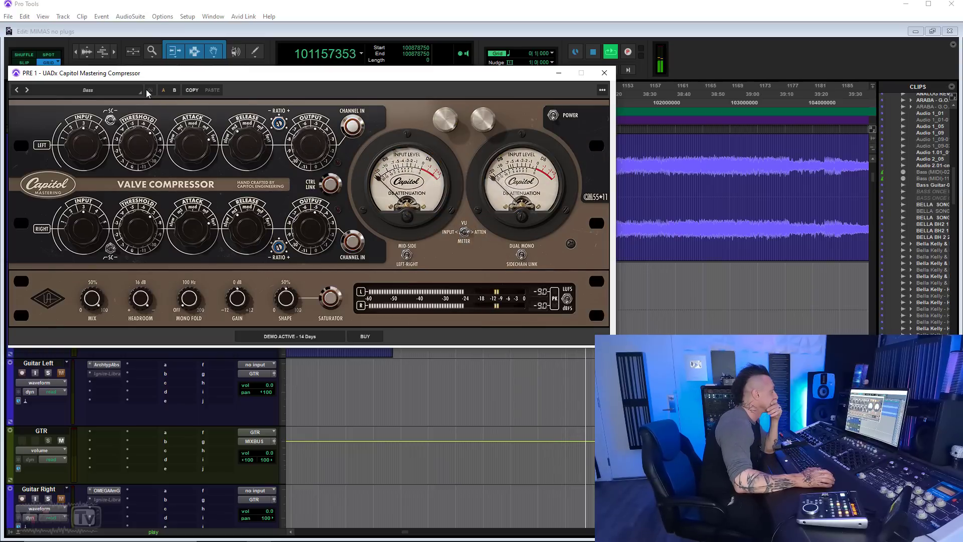
{"action": "key", "text": "ctrl+b"}
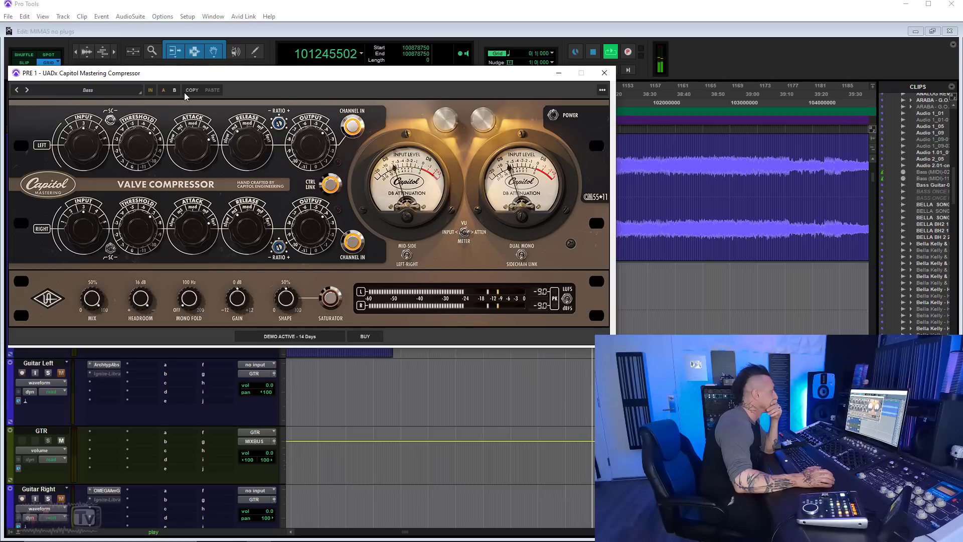
{"action": "left_click", "coordinate": [150, 90]}
{"action": "left_click", "coordinate": [151, 90]}
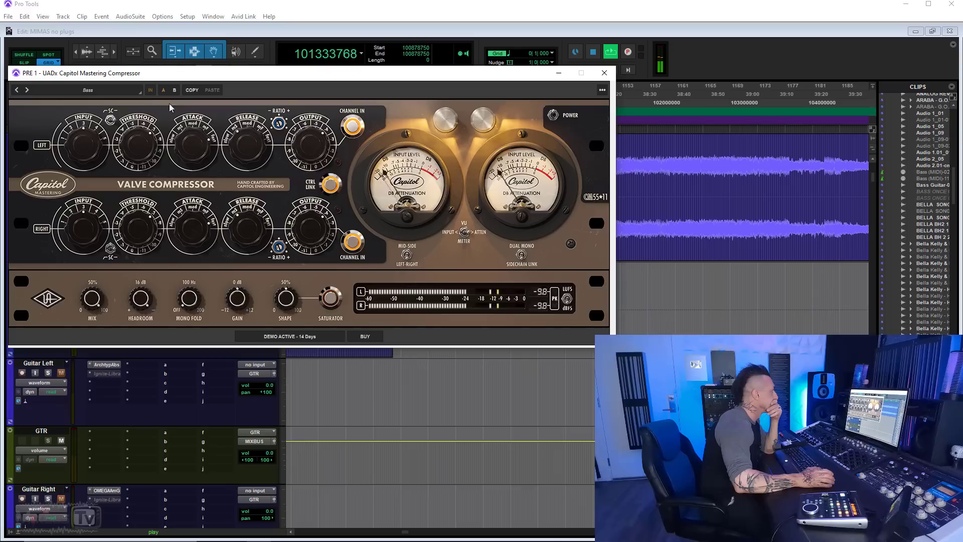
Step: Raise the linked output level, compare the louder compressed mix against bypass, and stop playback
{"action": "left_click_drag", "start_coordinate": [309, 143], "coordinate": [310, 121]}
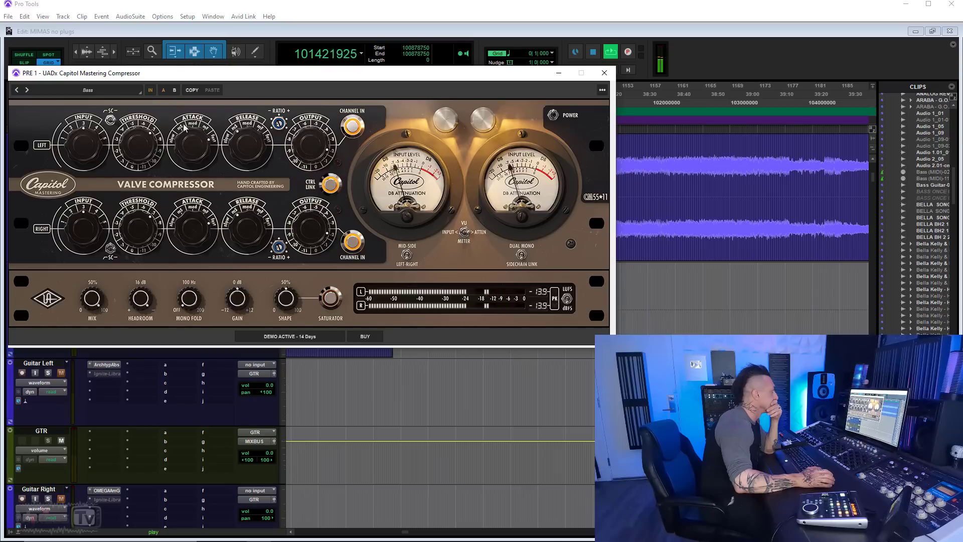
{"action": "left_click", "coordinate": [150, 91]}
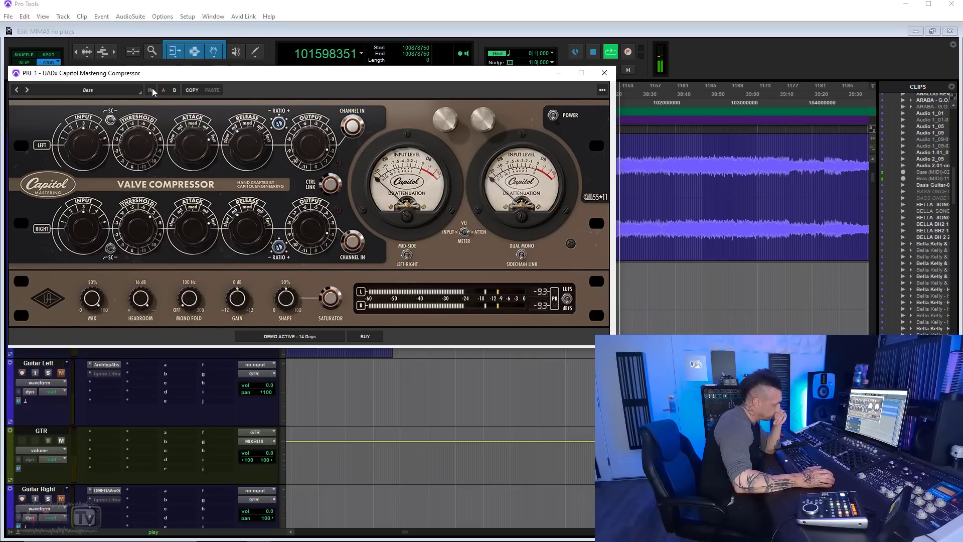
{"action": "left_click", "coordinate": [150, 91]}
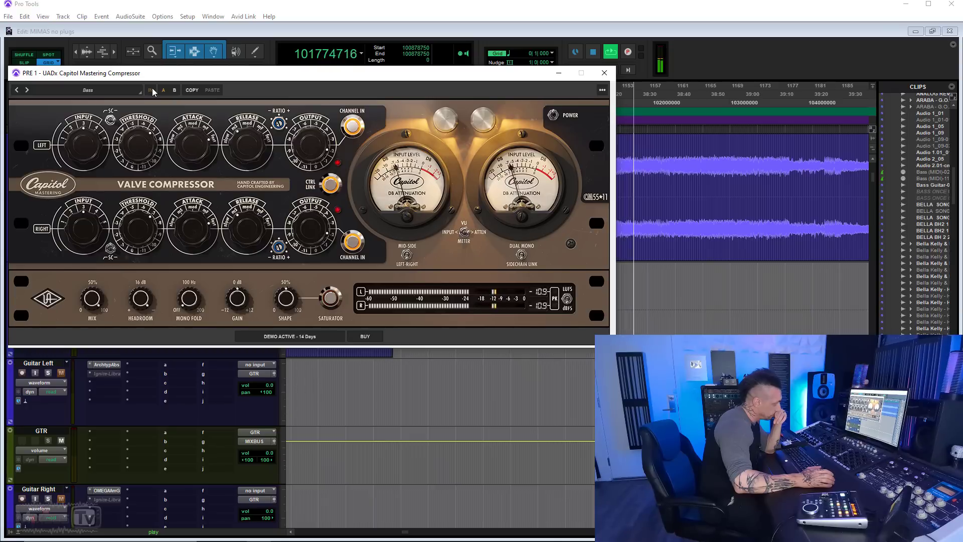
{"action": "left_click", "coordinate": [151, 90]}
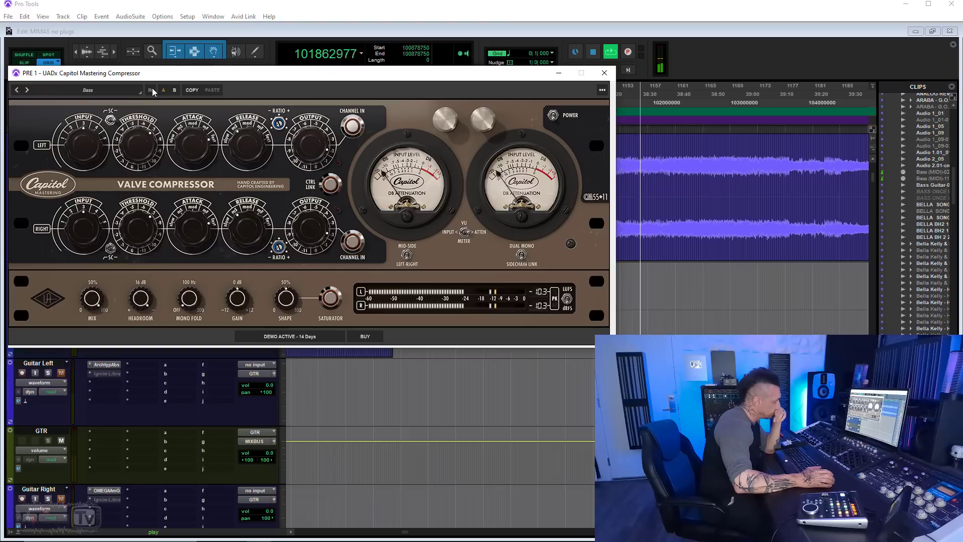
{"action": "left_click", "coordinate": [151, 90]}
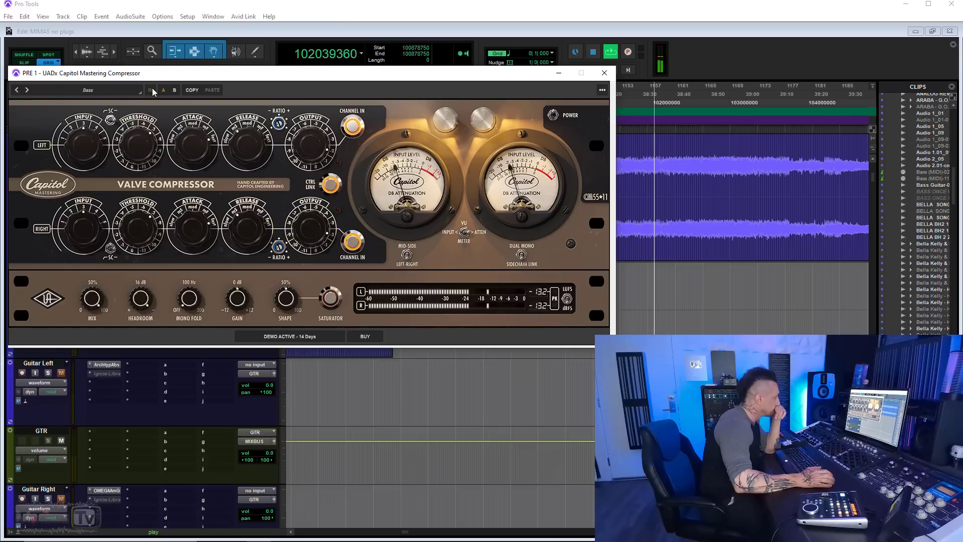
{"action": "key", "text": "space"}
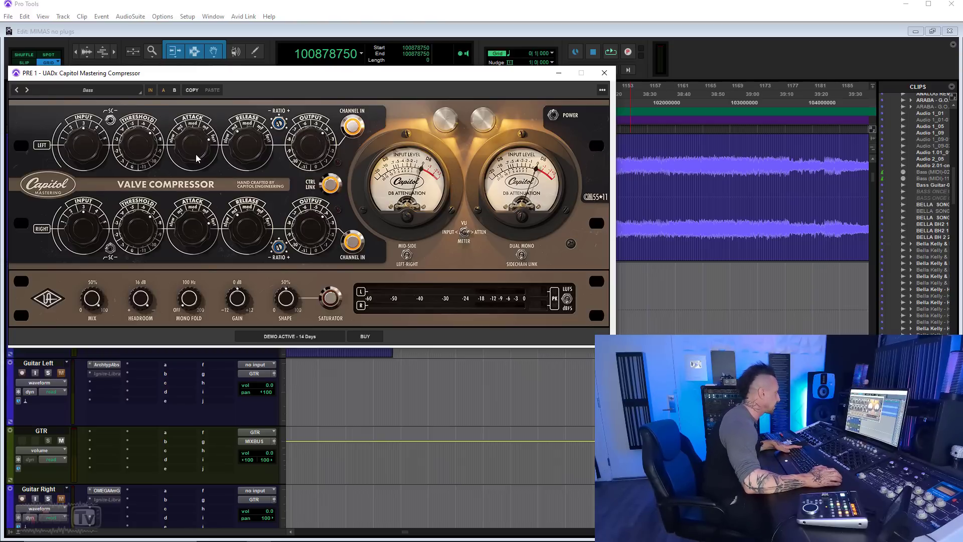
Step: Turn down the attack control, restart playback, and compare the compressed mix against bypass
{"action": "left_click_drag", "start_coordinate": [199, 156], "coordinate": [196, 173]}
{"action": "key", "text": "space"}
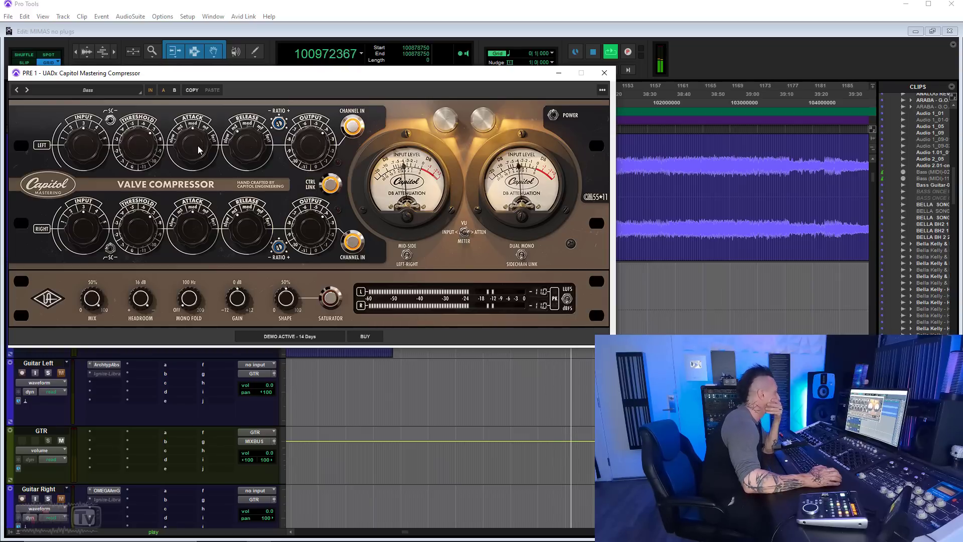
{"action": "left_click", "coordinate": [151, 90]}
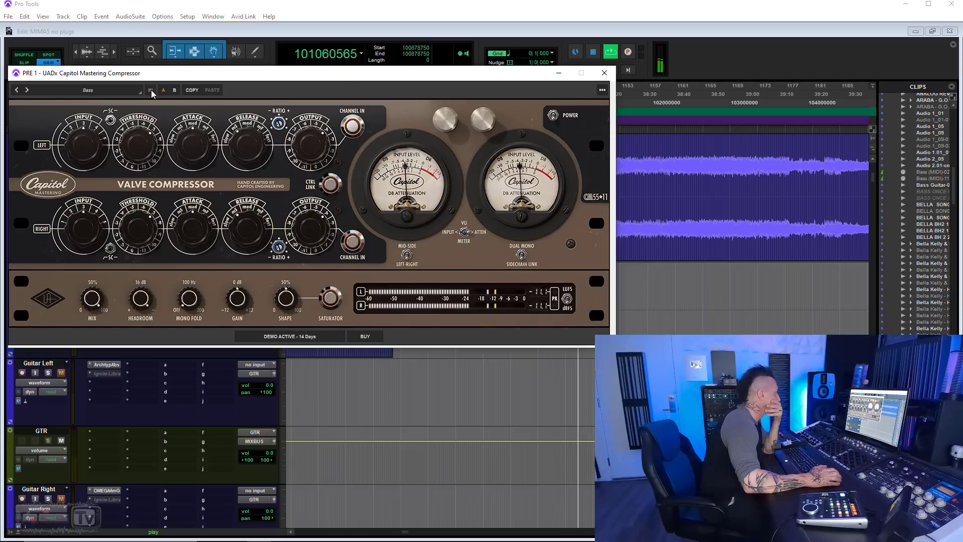
{"action": "left_click", "coordinate": [150, 90]}
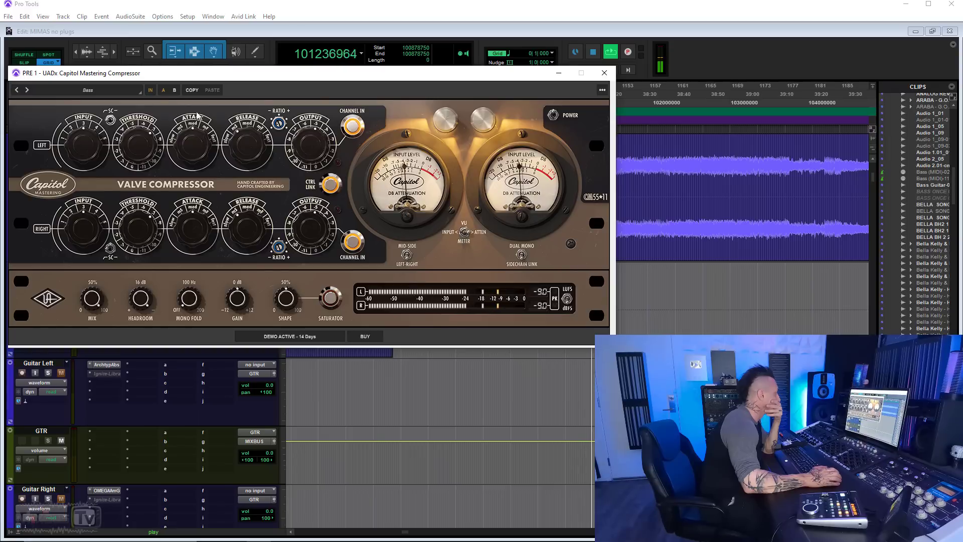
{"action": "left_click", "coordinate": [151, 90]}
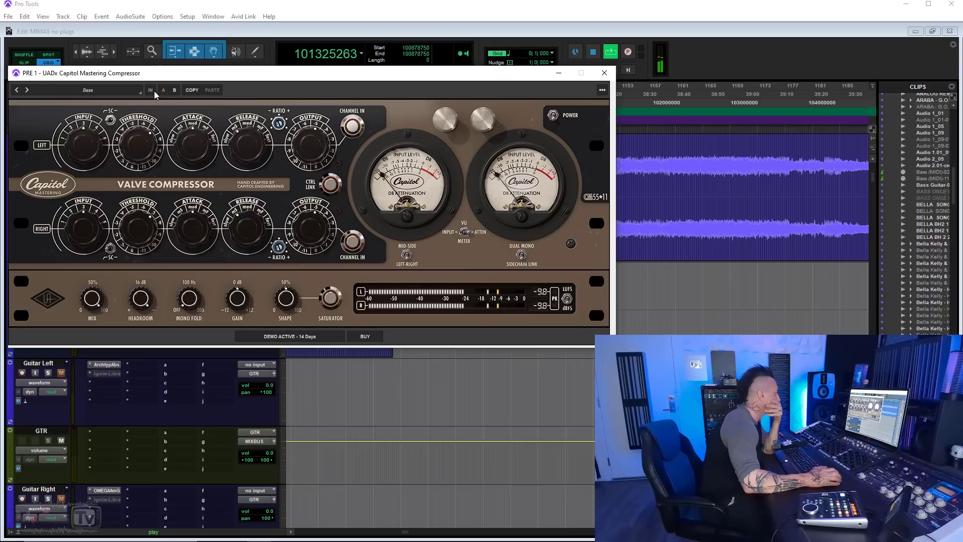
{"action": "left_click", "coordinate": [154, 91]}
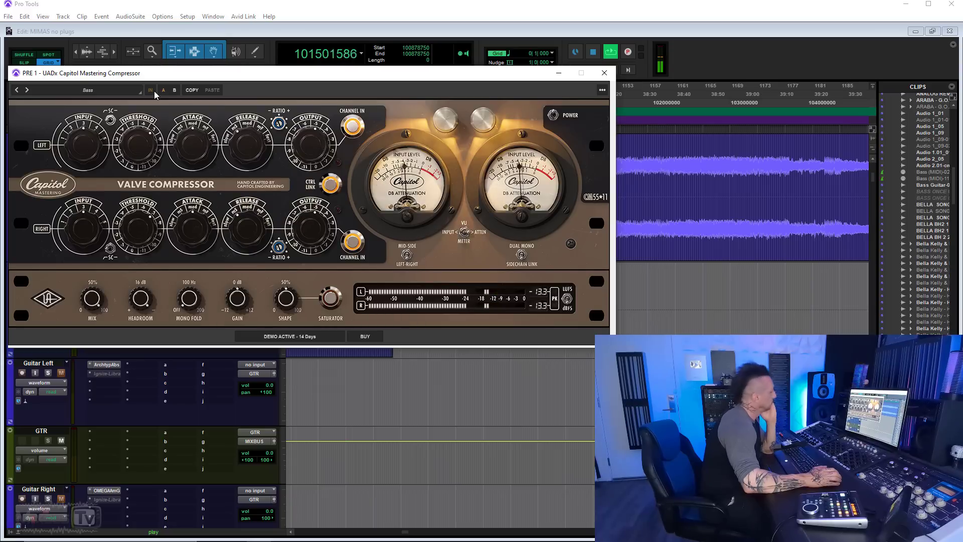
Step: Keep switching between processed and bypassed sound with the adjusted attack, and stop playback with the compressor engaged
{"action": "left_click", "coordinate": [153, 91]}
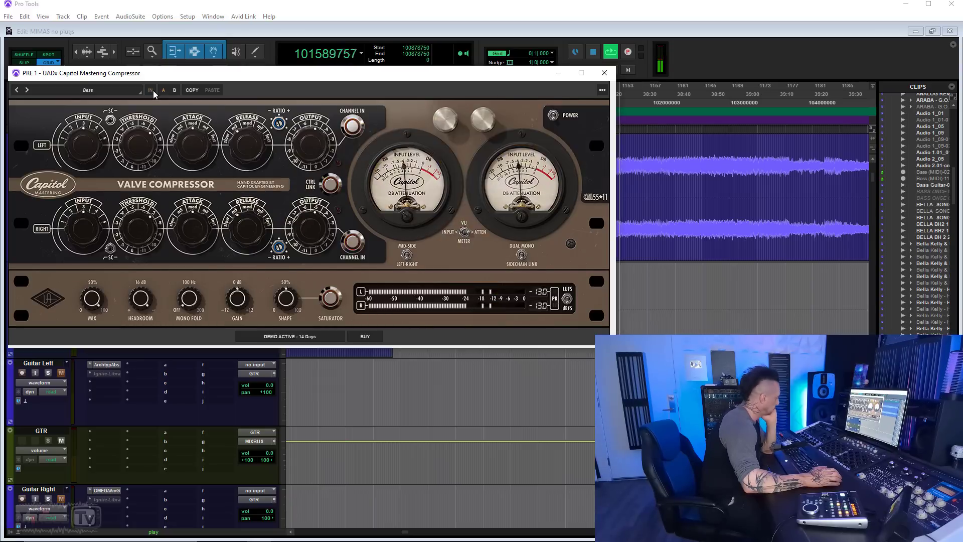
{"action": "left_click", "coordinate": [153, 91]}
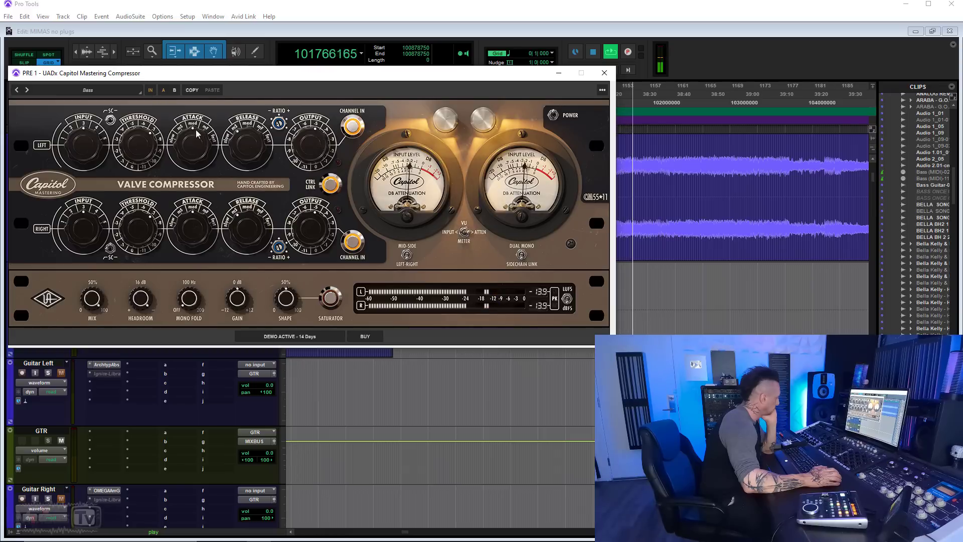
{"action": "left_click", "coordinate": [153, 92]}
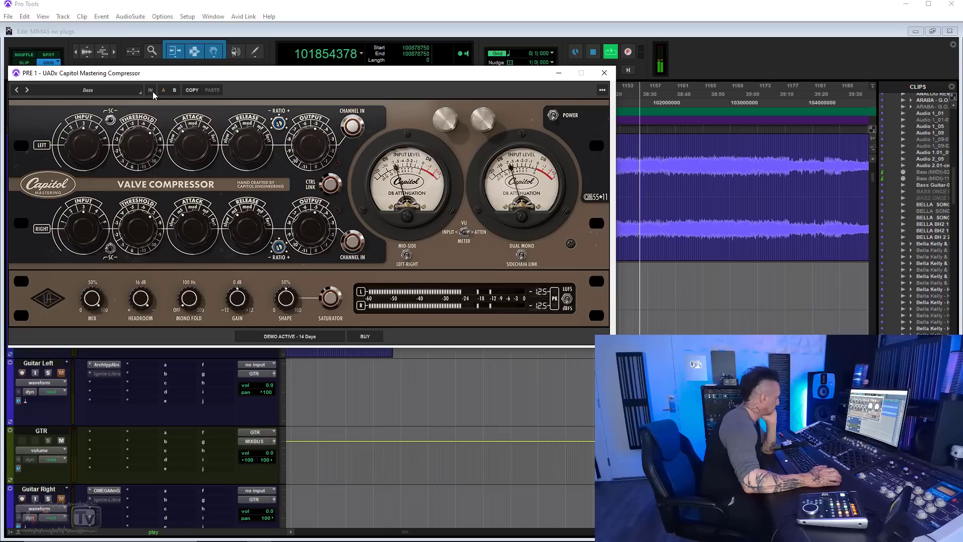
{"action": "left_click", "coordinate": [150, 90]}
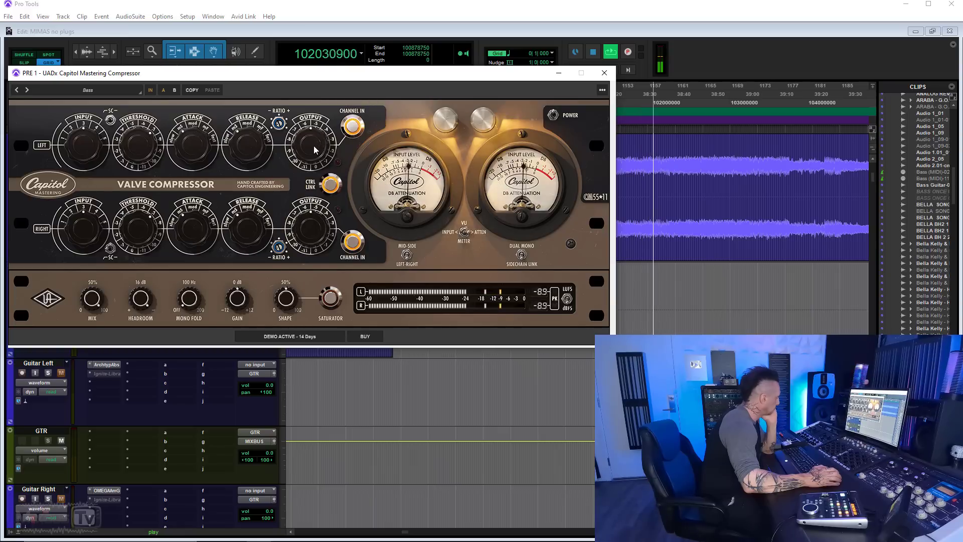
{"action": "left_click", "coordinate": [150, 92]}
{"action": "left_click", "coordinate": [150, 92]}
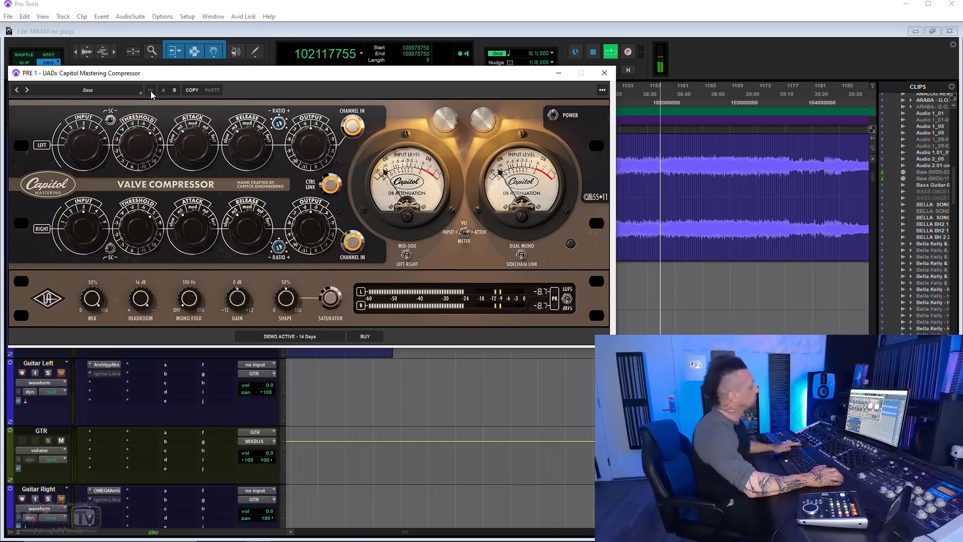
{"action": "key", "text": "space"}
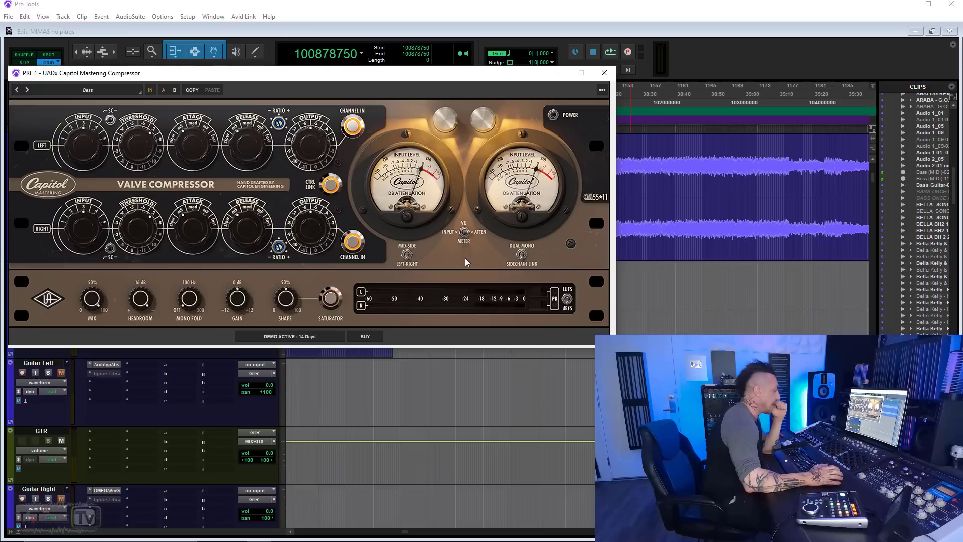
Step: Switch the compressor to Dual Mono, turn off the control link between channels, and play the mix
{"action": "left_click", "coordinate": [522, 254]}
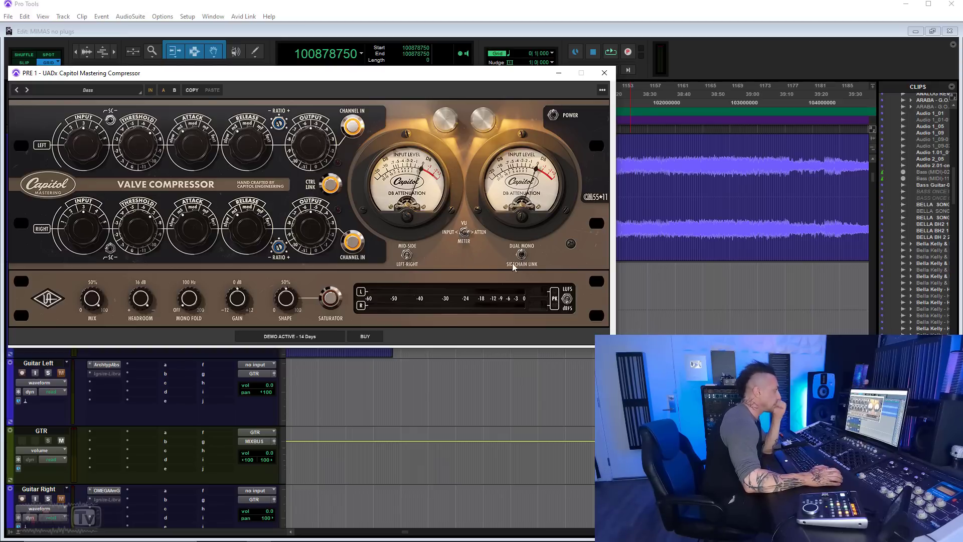
{"action": "left_click", "coordinate": [330, 184]}
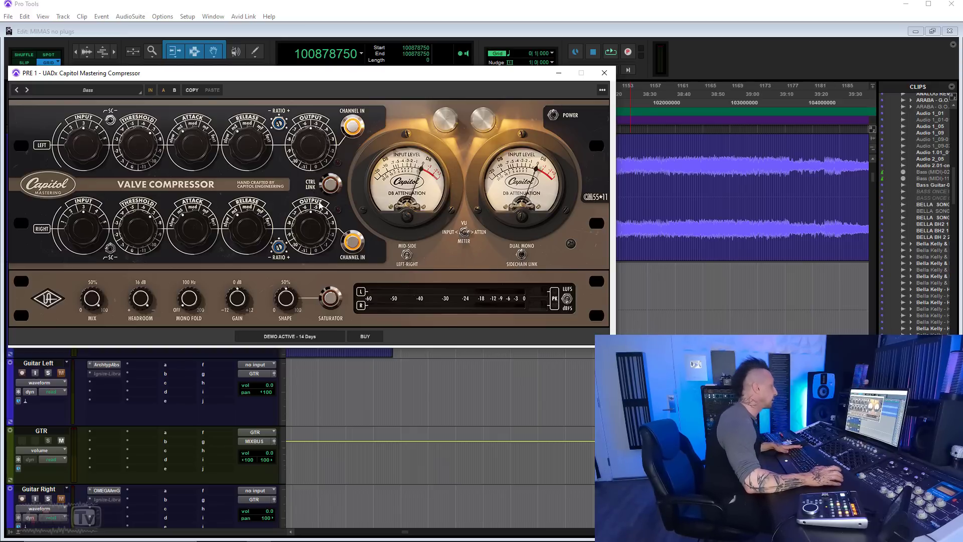
{"action": "key", "text": "space"}
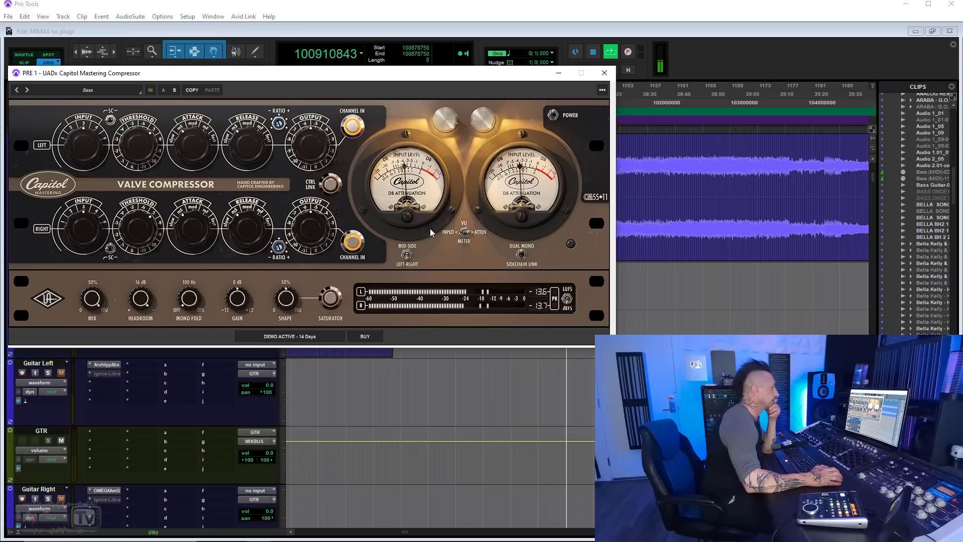
Step: Compare the mix processed in Dual Mono with the control link off against bypass, ending with the compressor engaged
{"action": "left_click", "coordinate": [150, 90]}
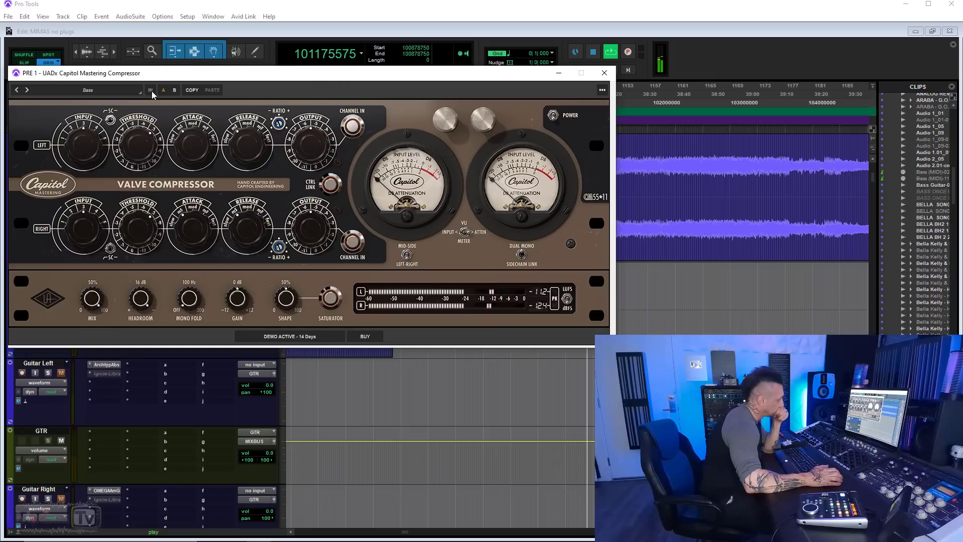
{"action": "left_click", "coordinate": [150, 90]}
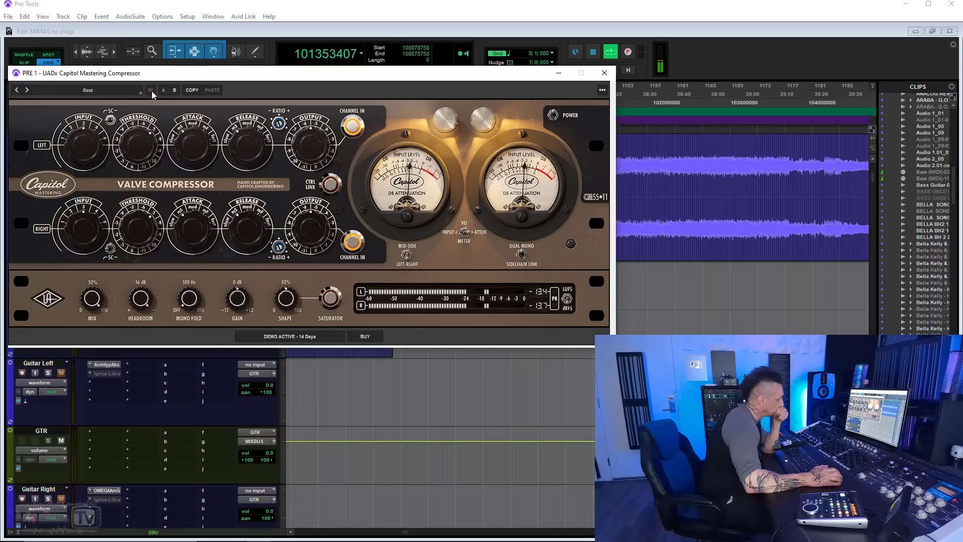
{"action": "left_click", "coordinate": [151, 91]}
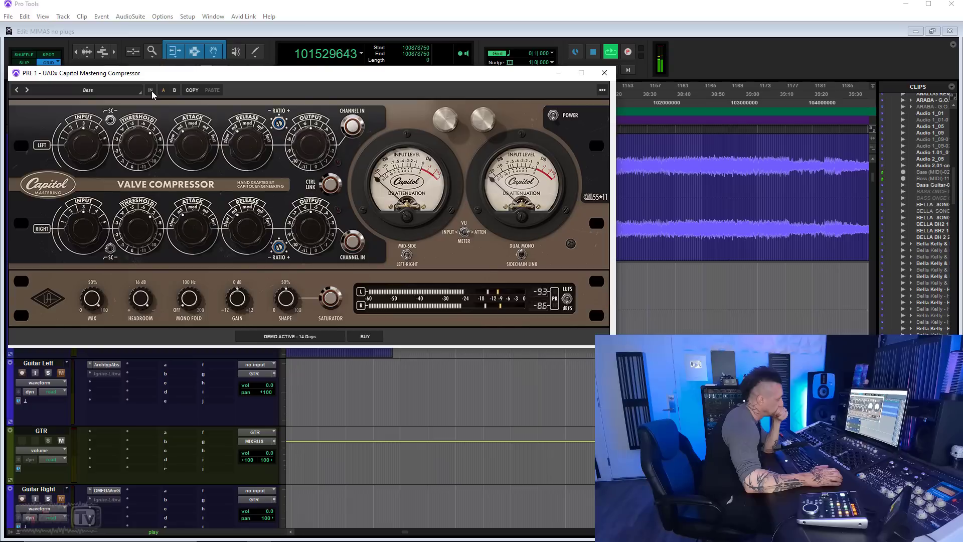
{"action": "left_click", "coordinate": [151, 91]}
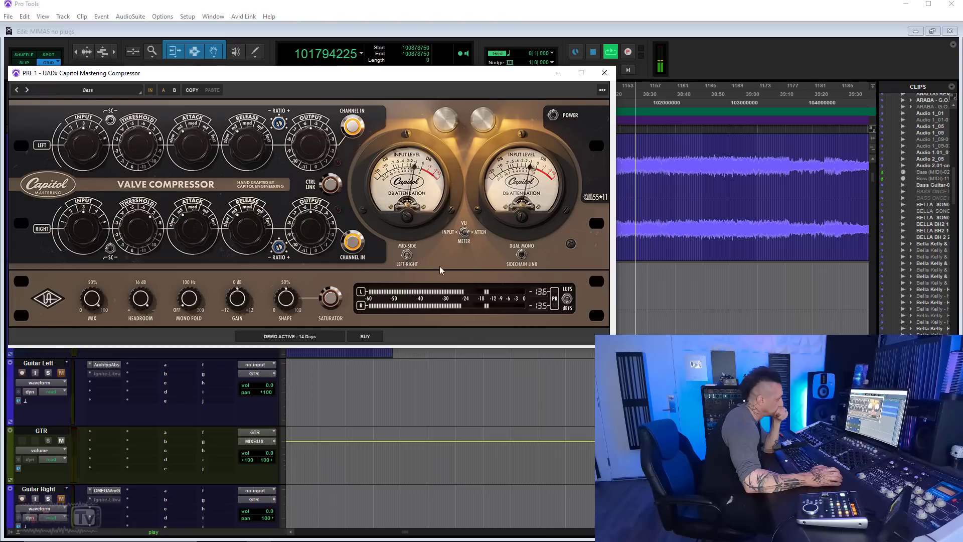
Step: Turn the control link between the channels on and off again during playback, and stop playback
{"action": "left_click", "coordinate": [331, 186]}
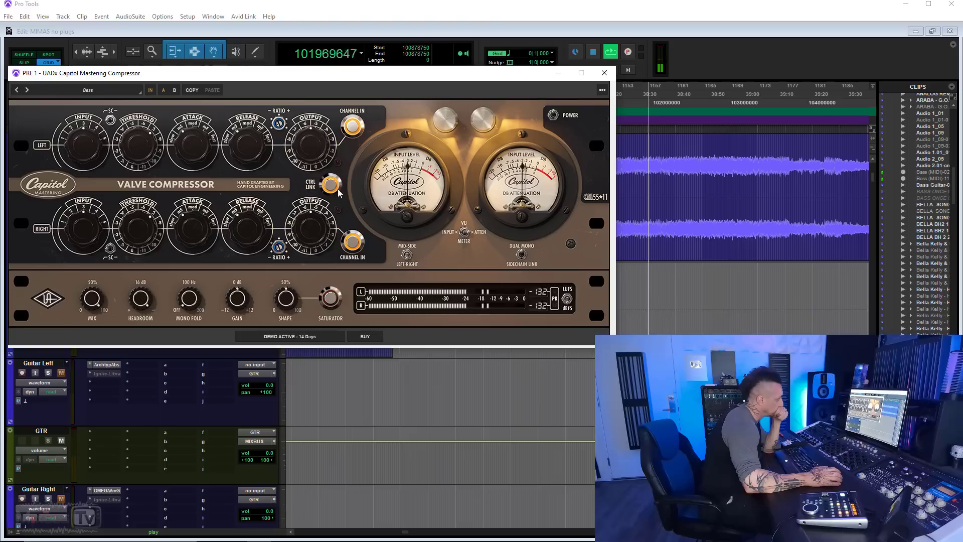
{"action": "left_click", "coordinate": [337, 190]}
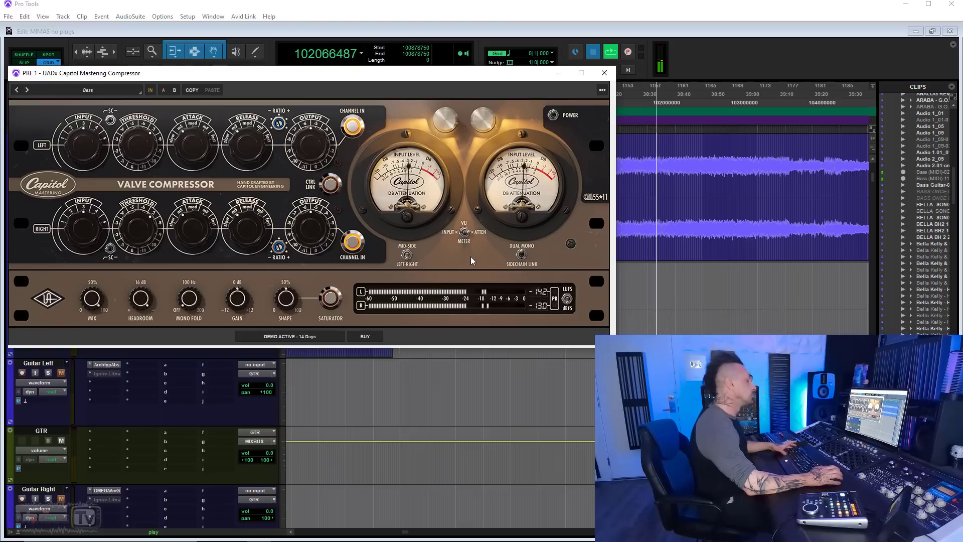
{"action": "key", "text": "space"}
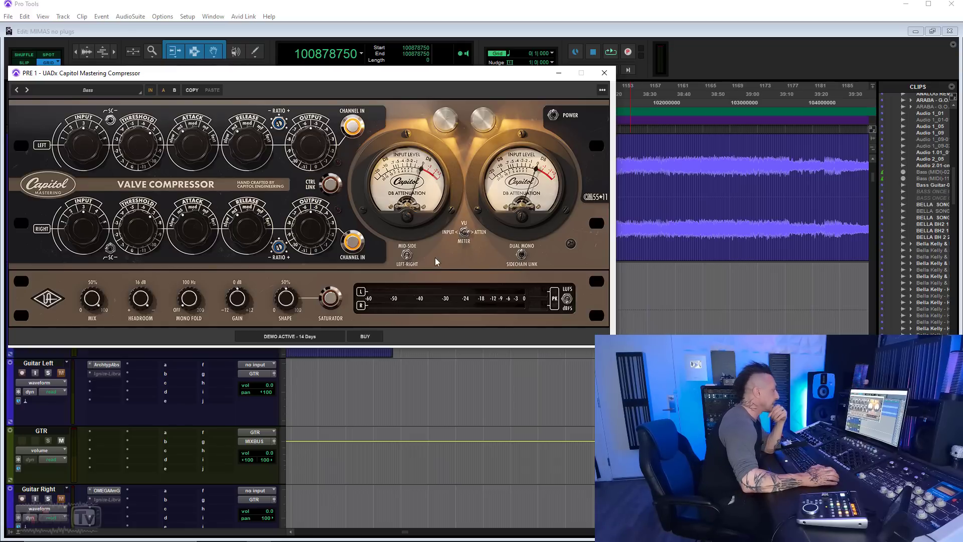
Step: Switch the compressor to Mid-Side mode, play the mix, compare it against bypass, and stop playback
{"action": "left_click", "coordinate": [407, 254]}
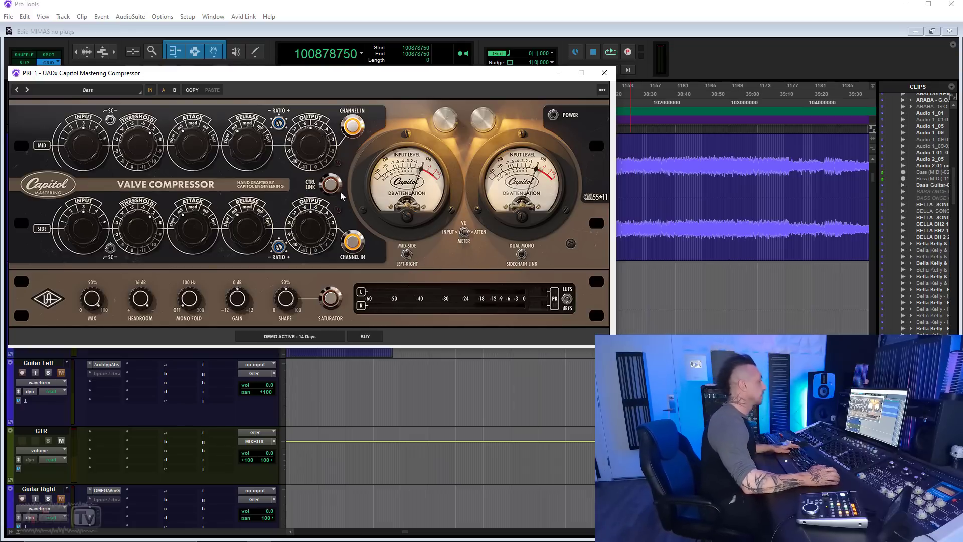
{"action": "key", "text": "space"}
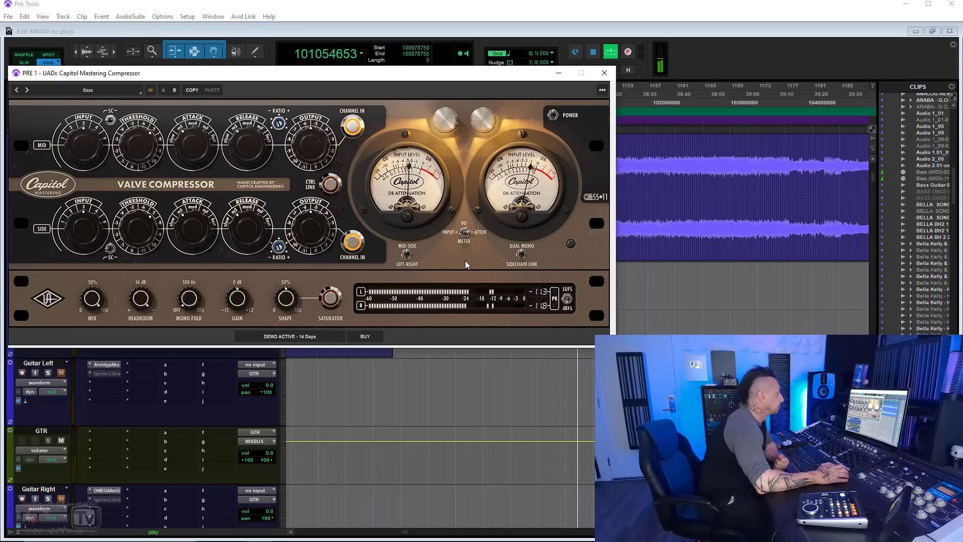
{"action": "left_click", "coordinate": [150, 91]}
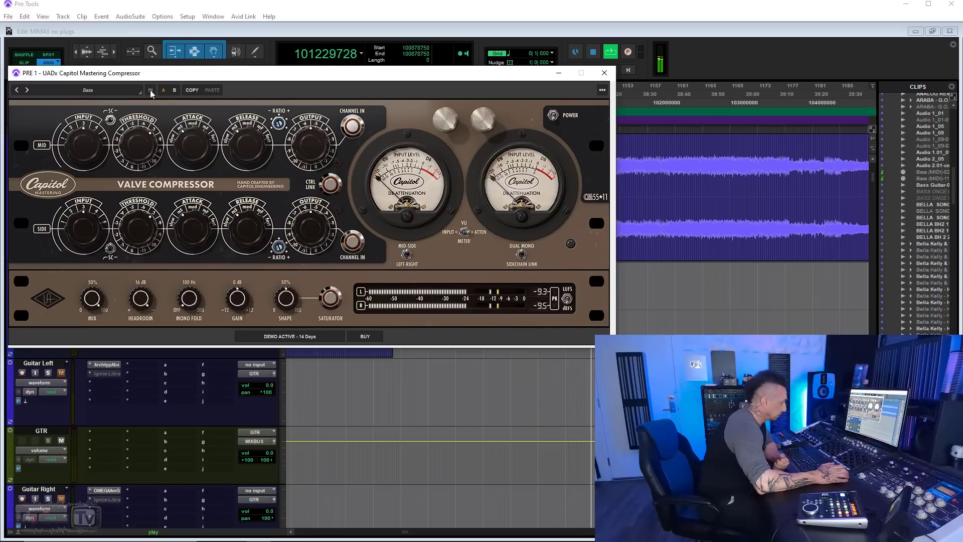
{"action": "left_click", "coordinate": [150, 91]}
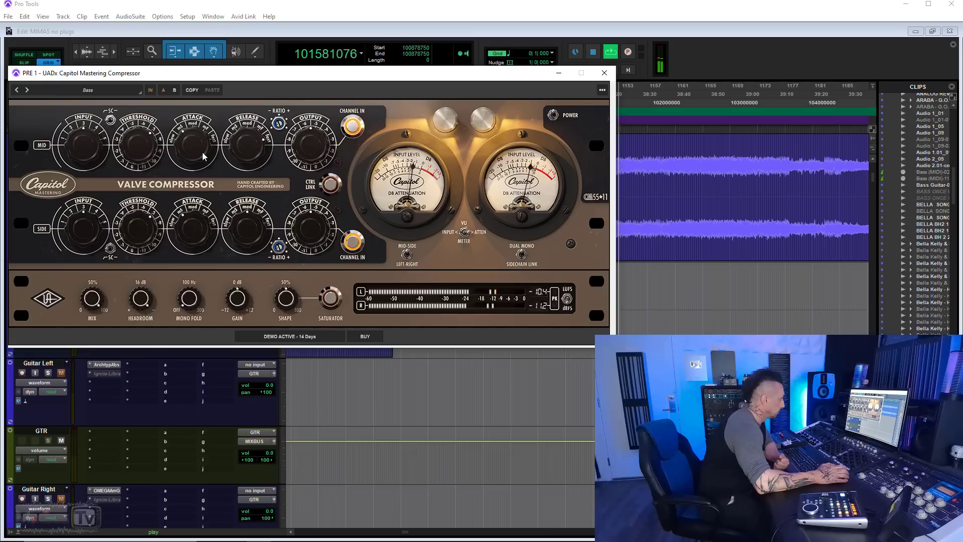
{"action": "left_click", "coordinate": [150, 91]}
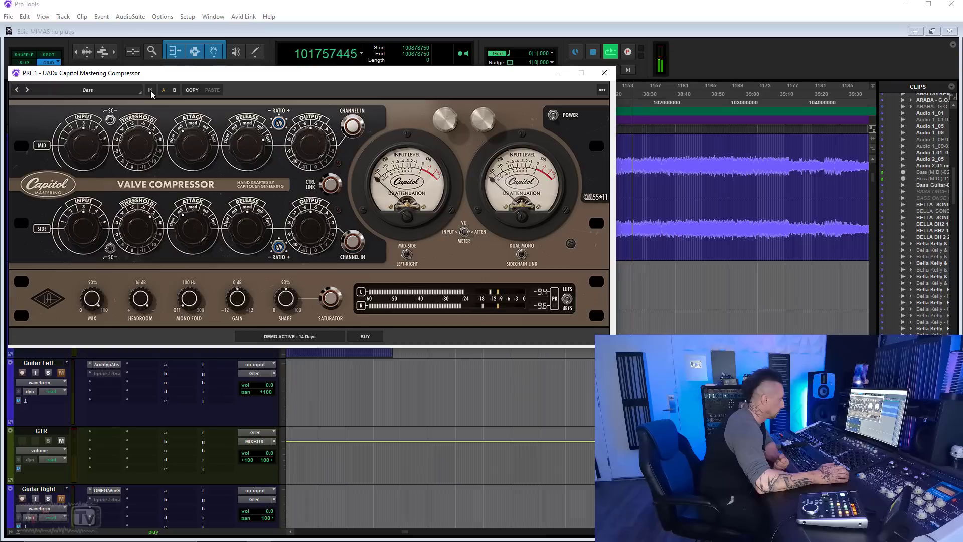
{"action": "left_click", "coordinate": [150, 91]}
{"action": "key", "text": "space"}
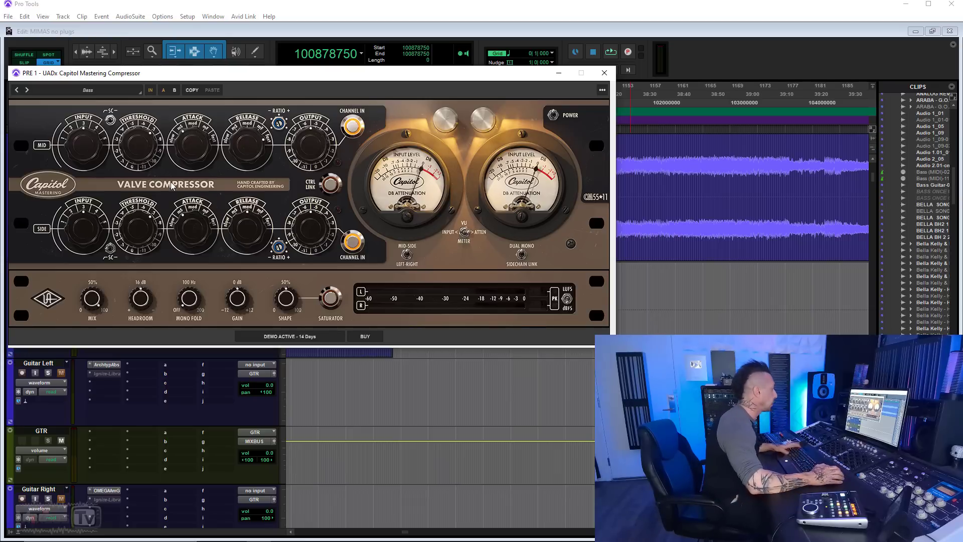
Step: Restart playback and compare the Mid-Side processing against bypass once more, ending with the compressor engaged
{"action": "key", "text": "space"}
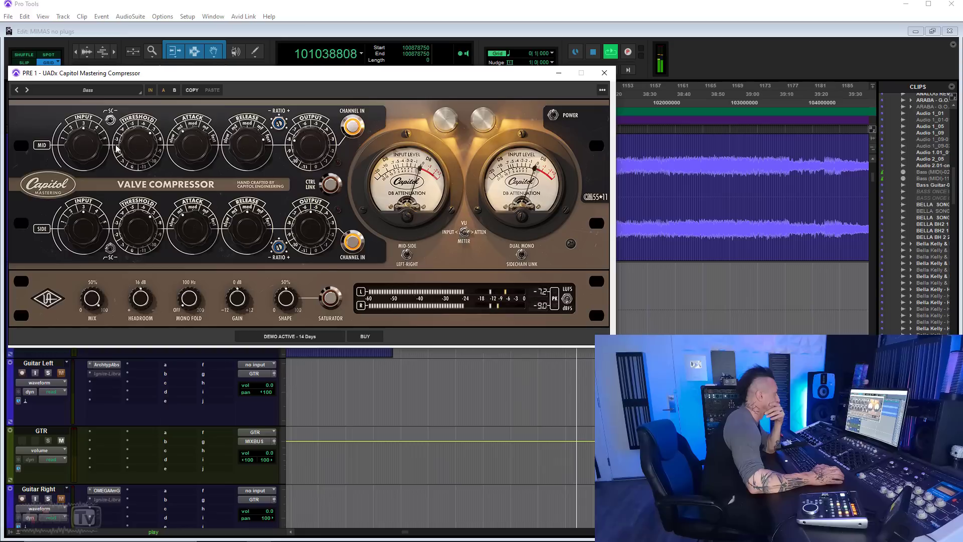
{"action": "left_click", "coordinate": [150, 90]}
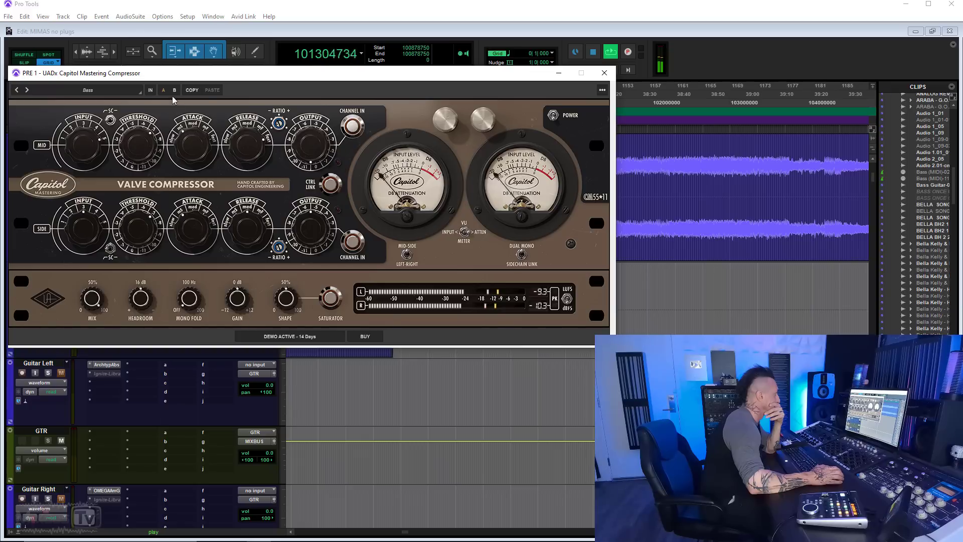
{"action": "left_click", "coordinate": [150, 90]}
Step: Return the compressor to Left-Right mode, turn on the control link, and compare the processed mix against bypass
{"action": "left_click", "coordinate": [407, 255]}
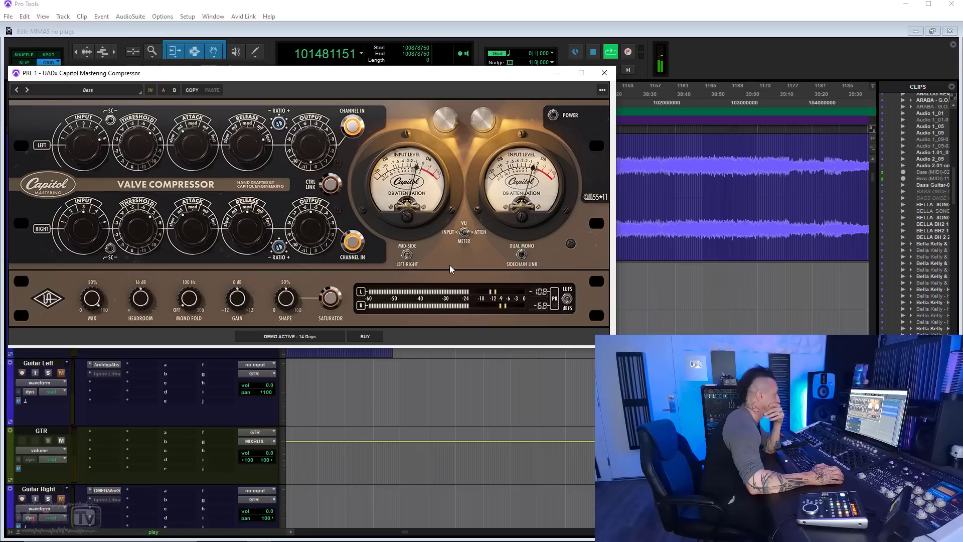
{"action": "left_click", "coordinate": [330, 184]}
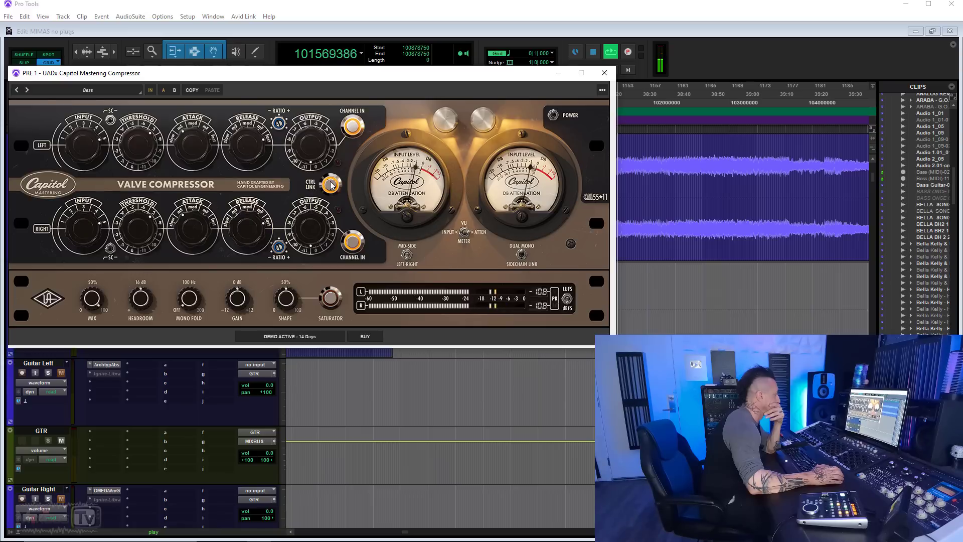
{"action": "left_click", "coordinate": [151, 91]}
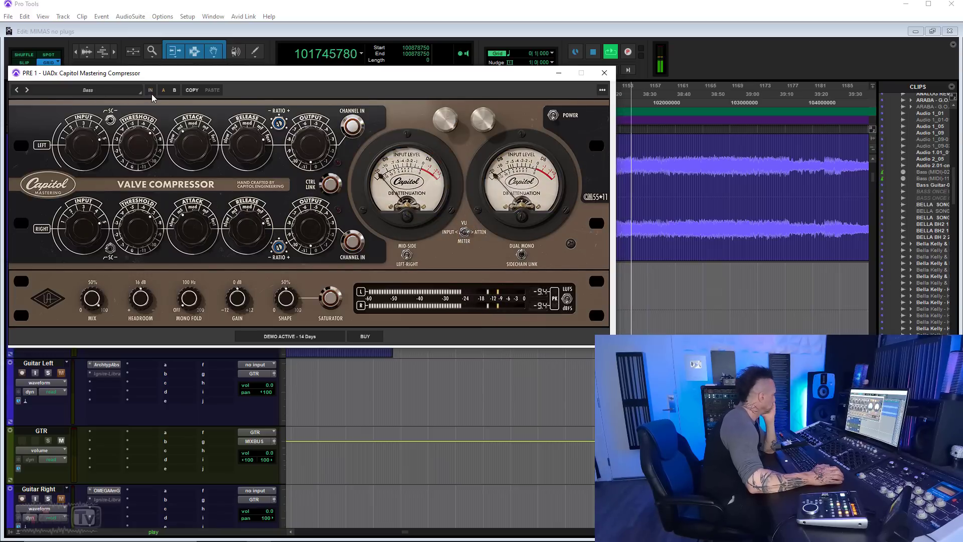
{"action": "left_click", "coordinate": [152, 94]}
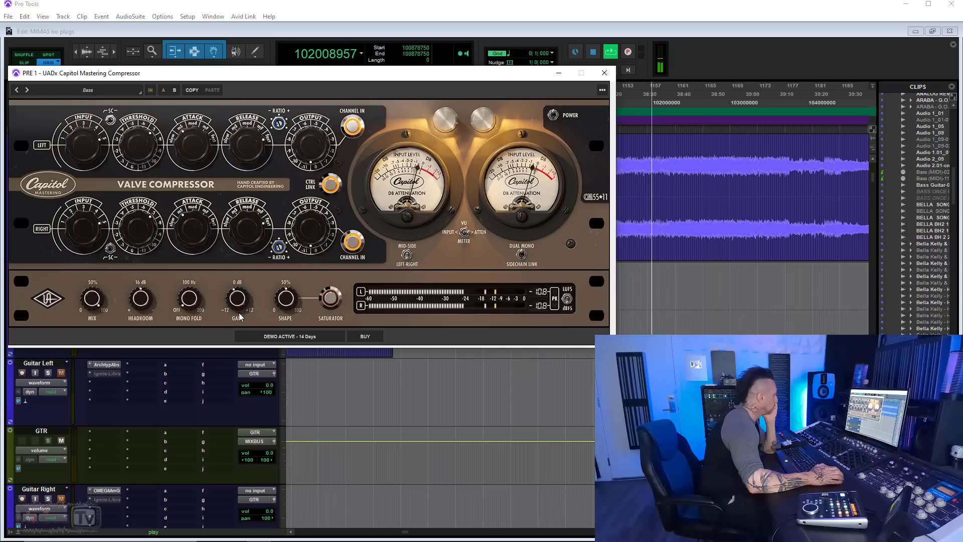
Step: Keep switching between bypassed and processed sound with the channel controls linked, leaving the compressor engaged
{"action": "left_click", "coordinate": [150, 90]}
{"action": "left_click", "coordinate": [150, 91]}
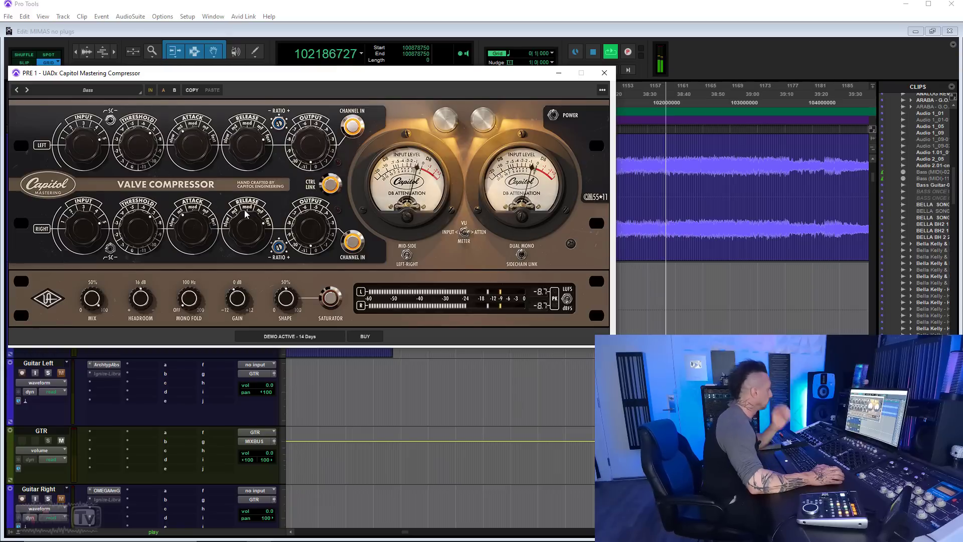
{"action": "left_click", "coordinate": [153, 91]}
{"action": "left_click", "coordinate": [151, 90]}
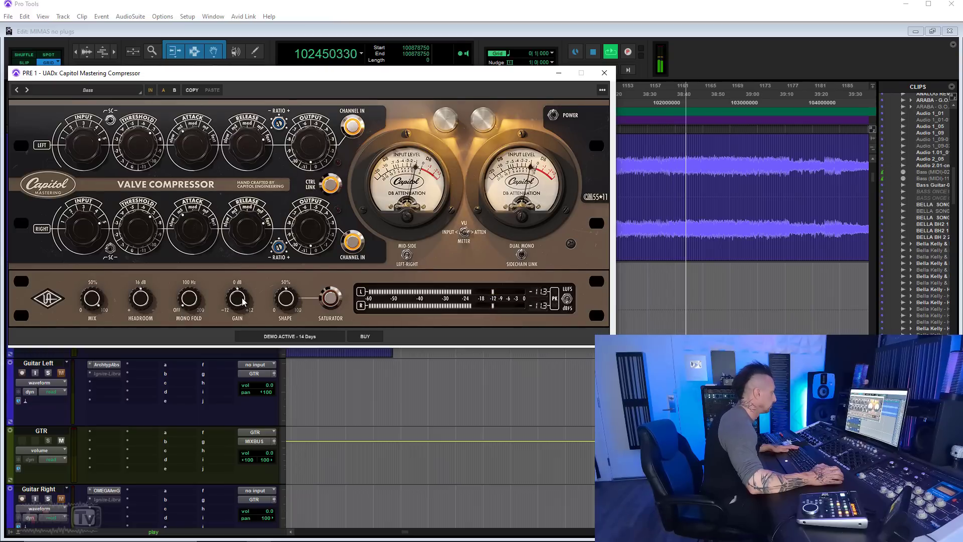
{"action": "left_click", "coordinate": [149, 91]}
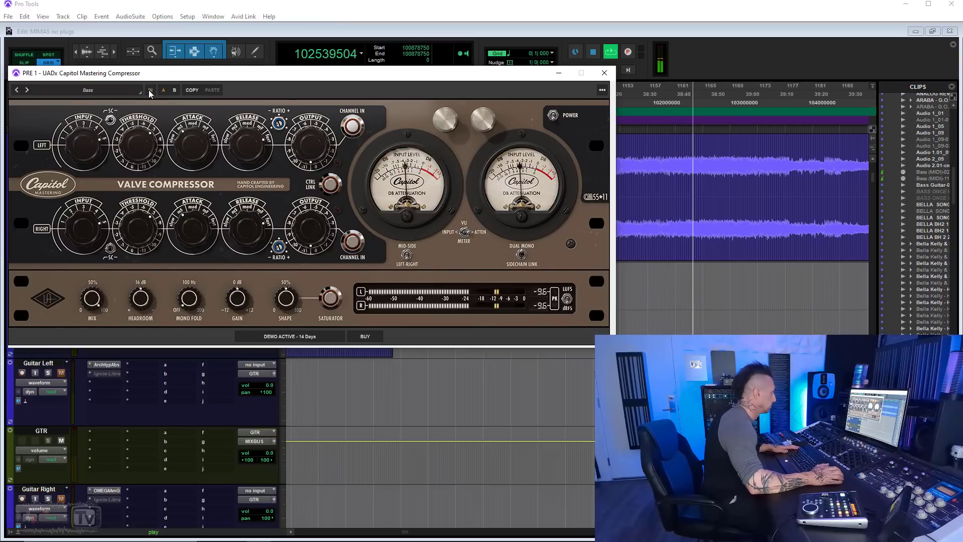
{"action": "left_click", "coordinate": [149, 91]}
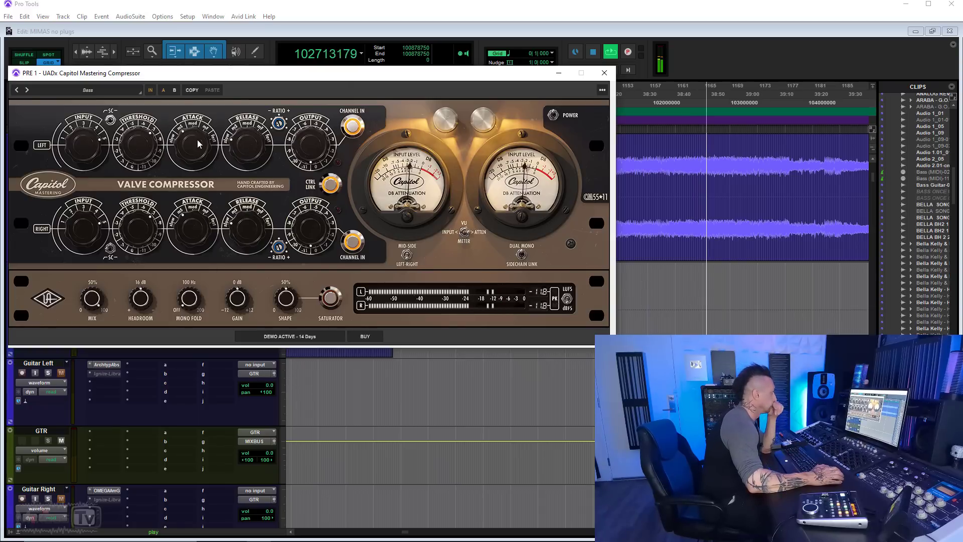
Step: Adjust the linked attack control and compare the compressed mix against bypass
{"action": "left_click_drag", "start_coordinate": [200, 144], "coordinate": [191, 133]}
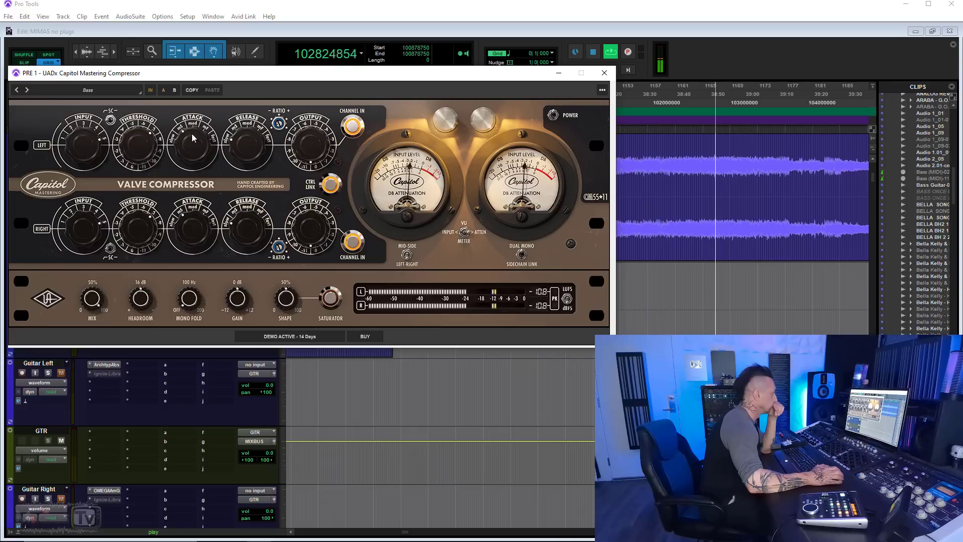
{"action": "left_click", "coordinate": [151, 90]}
{"action": "left_click", "coordinate": [150, 90]}
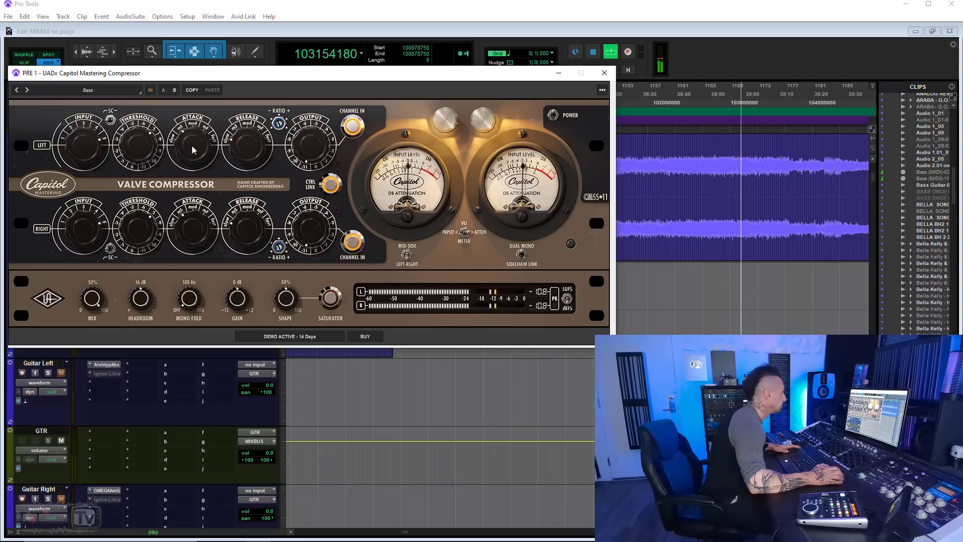
Step: Adjust the linked threshold slightly and compare the compressed mix against bypass
{"action": "mouse_move", "coordinate": [146, 155]}
{"action": "left_mouse_down"}
{"action": "mouse_move", "coordinate": [147, 174]}
{"action": "mouse_move", "coordinate": [147, 157]}
{"action": "left_mouse_up"}
{"action": "left_click", "coordinate": [151, 90]}
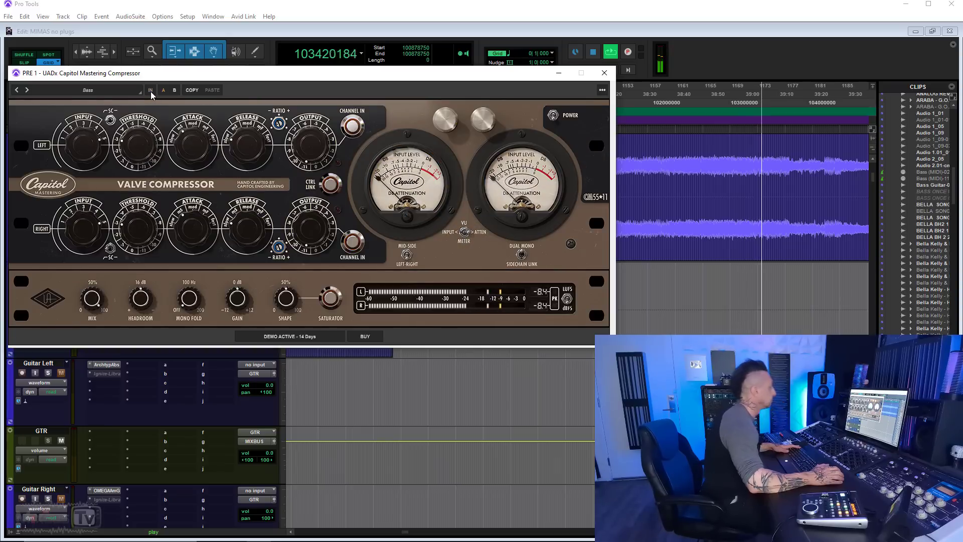
{"action": "left_click", "coordinate": [150, 91]}
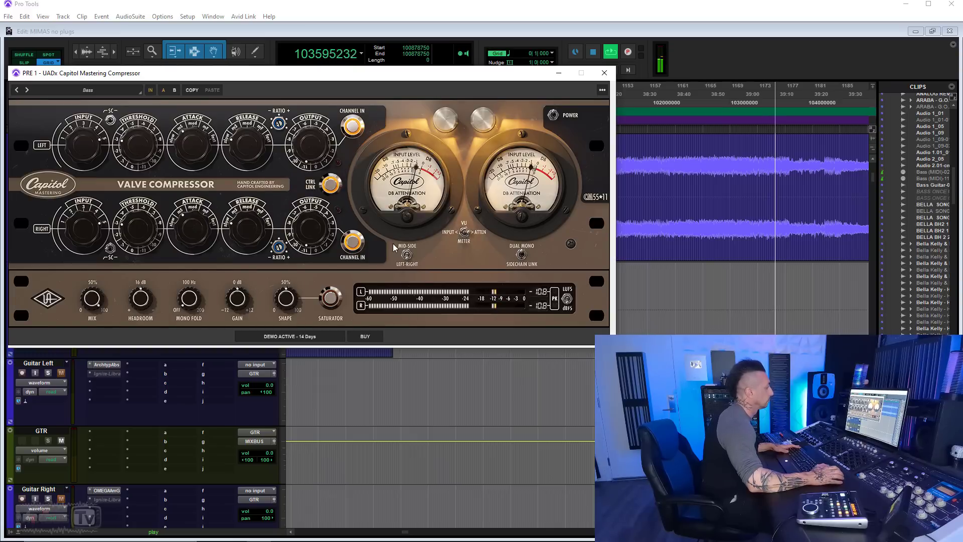
Step: Fine-tune the linked threshold further, bypass the compressor, and stop playback
{"action": "left_click_drag", "start_coordinate": [139, 148], "coordinate": [138, 150]}
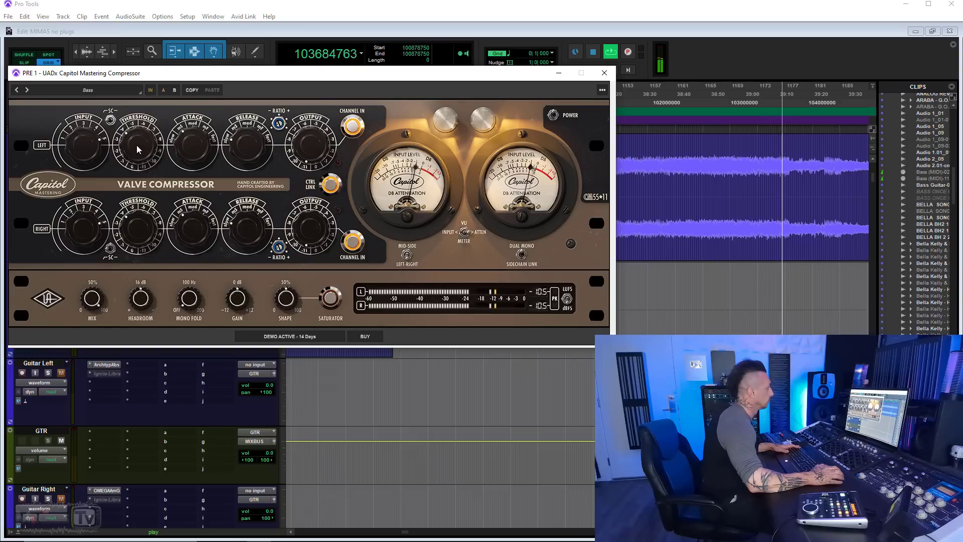
{"action": "left_click", "coordinate": [139, 92]}
{"action": "left_click_drag", "start_coordinate": [165, 71], "coordinate": [162, 72]}
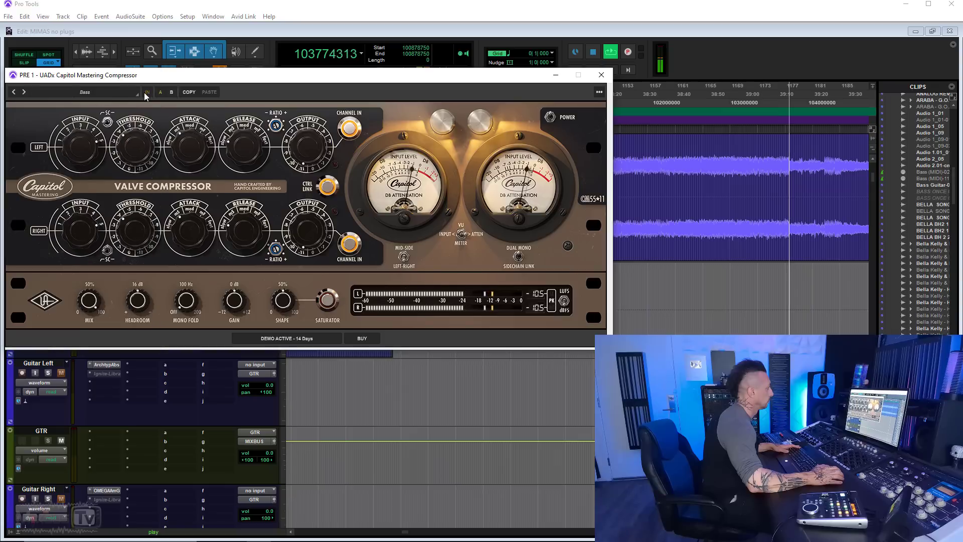
{"action": "key", "text": "space"}
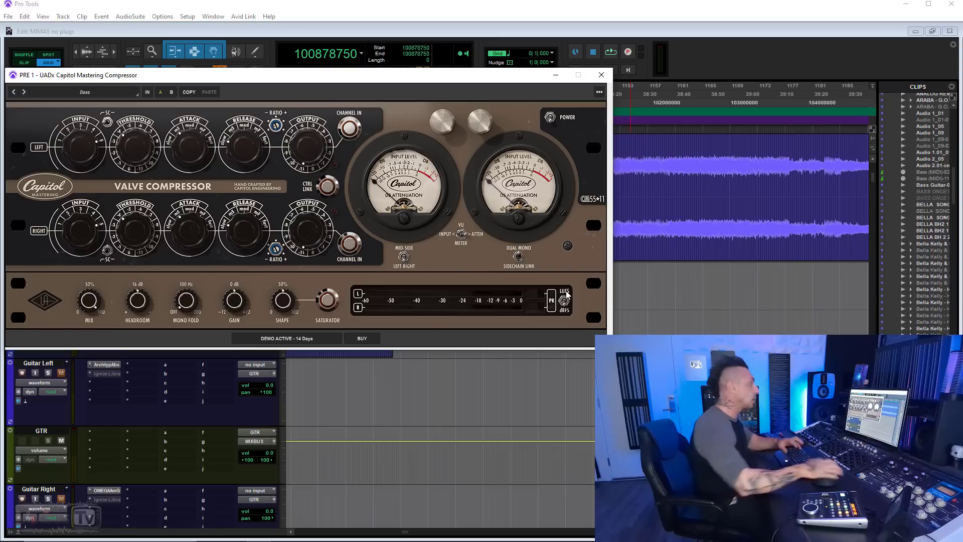
Step: Zoom out the timeline, move along to the red audio clip, and play it from sample position 164625300 with the compressor bypassed
{"action": "left_click", "coordinate": [715, 177]}
{"action": "key", "text": "ctrl+bracketleft"}
{"action": "scroll", "coordinate": [715, 177], "scroll_direction": "right", "scroll_amount": 5}
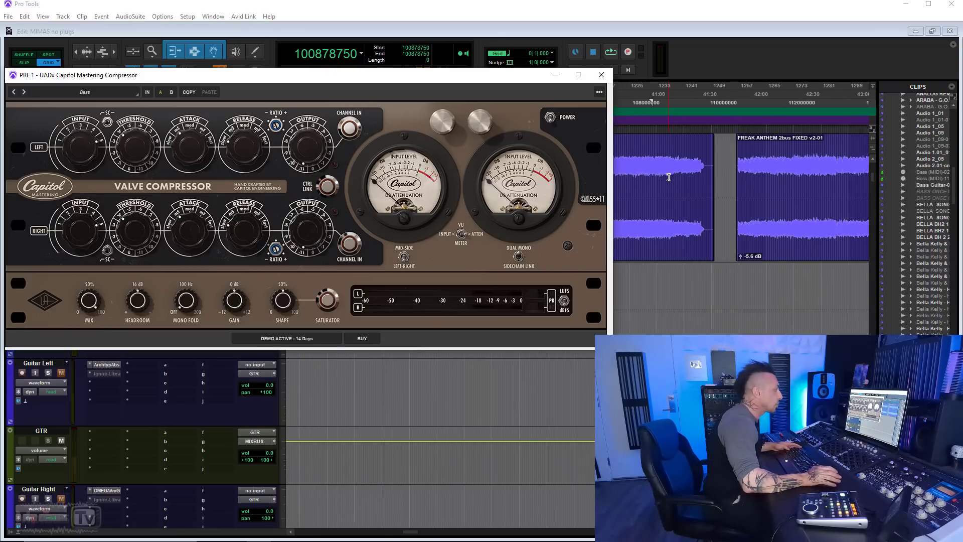
{"action": "left_click", "coordinate": [705, 198]}
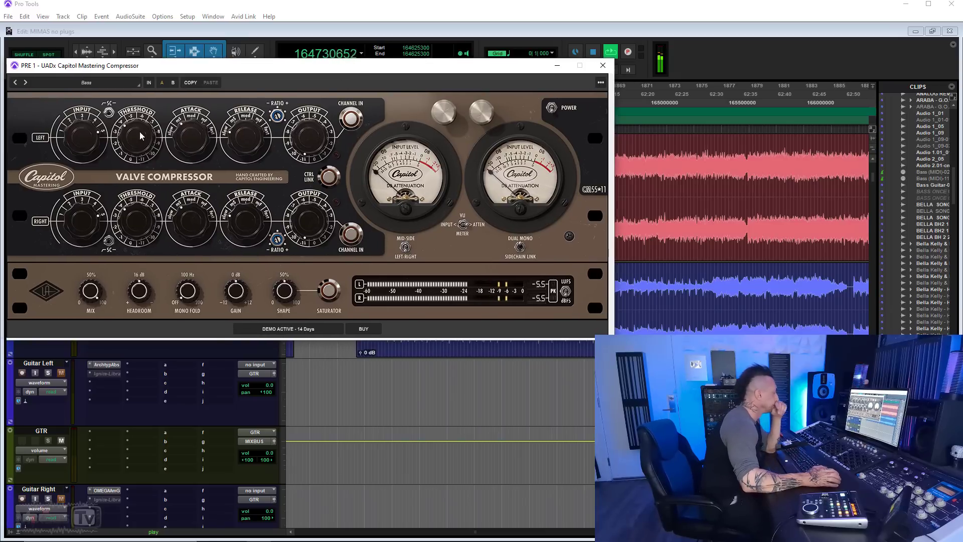
Step: Engage the compressor on the red clip's mix and compare it against bypass, ending with the compressor engaged
{"action": "left_click", "coordinate": [151, 83]}
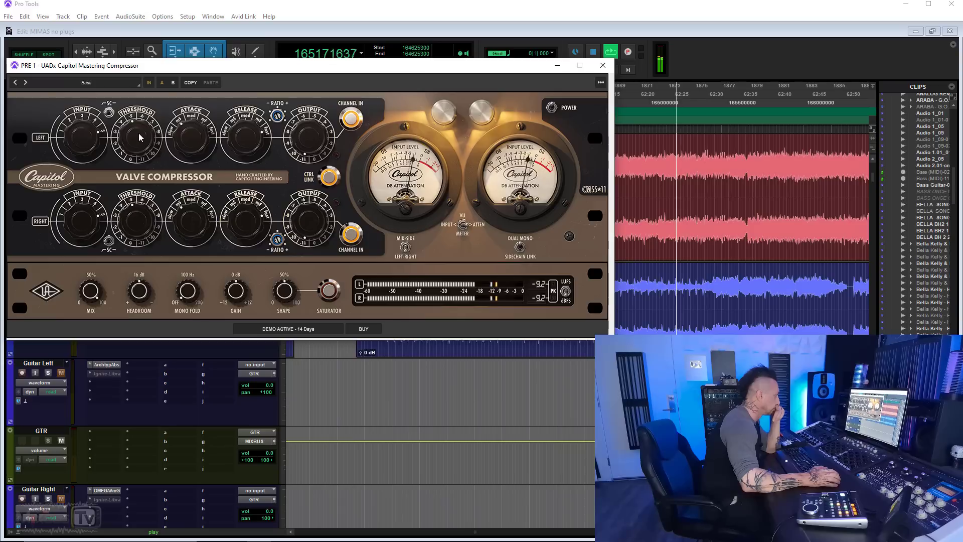
{"action": "left_click", "coordinate": [149, 81]}
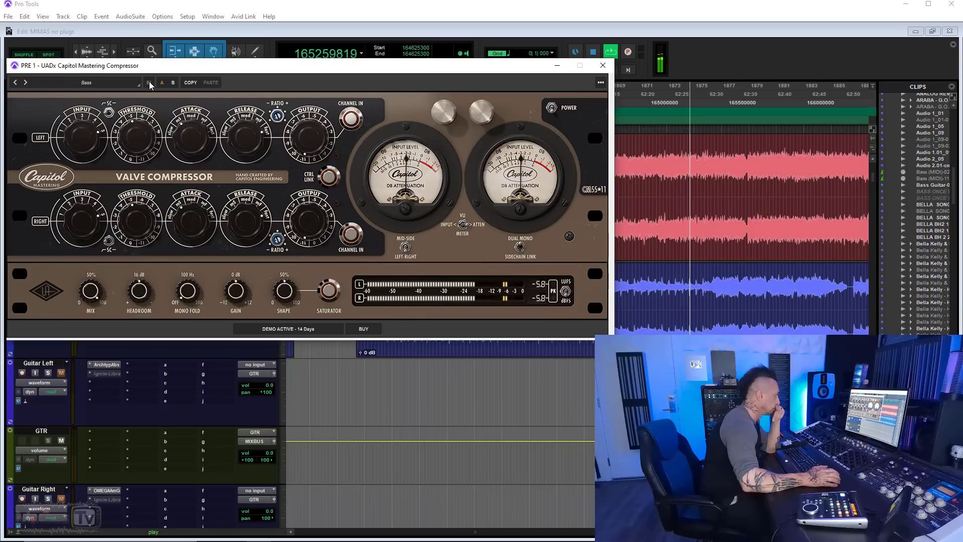
{"action": "left_click", "coordinate": [149, 81]}
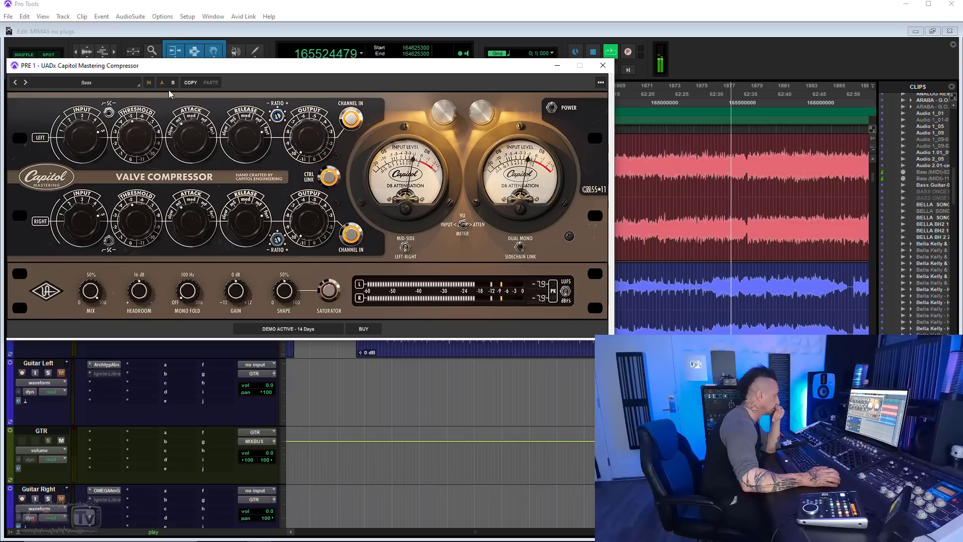
Step: Compare the red clip's mix repeatedly with the compressor engaged and bypassed, ending engaged, and stop playback
{"action": "left_click", "coordinate": [149, 83]}
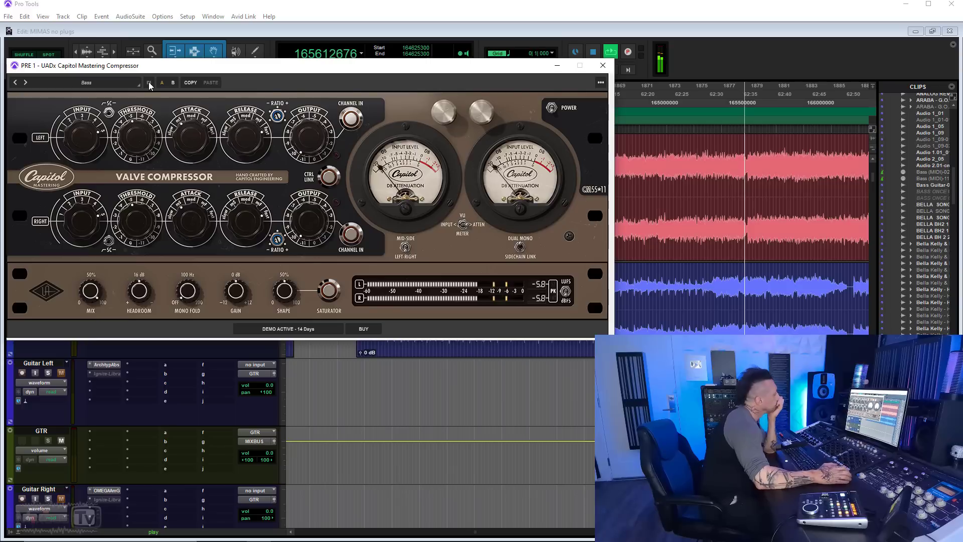
{"action": "left_click", "coordinate": [149, 82]}
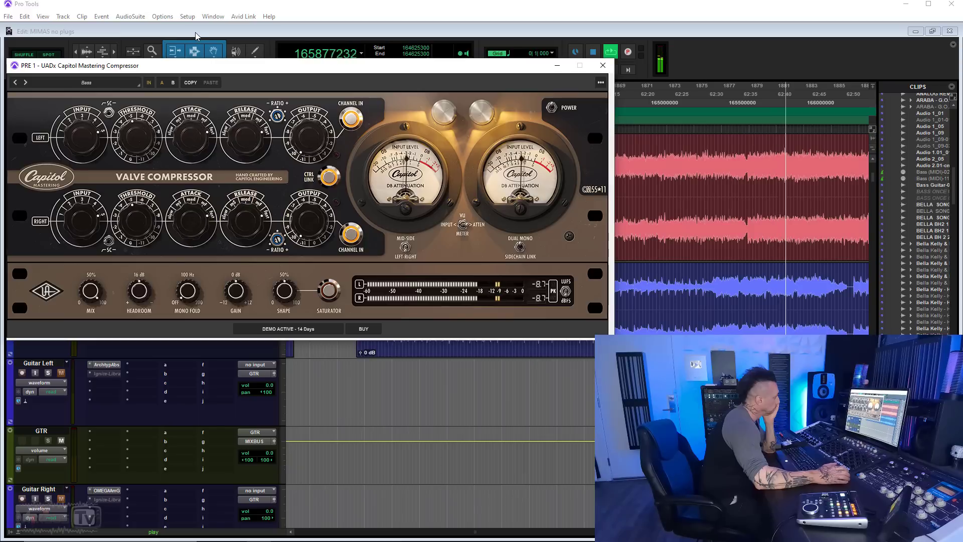
{"action": "left_click", "coordinate": [149, 84]}
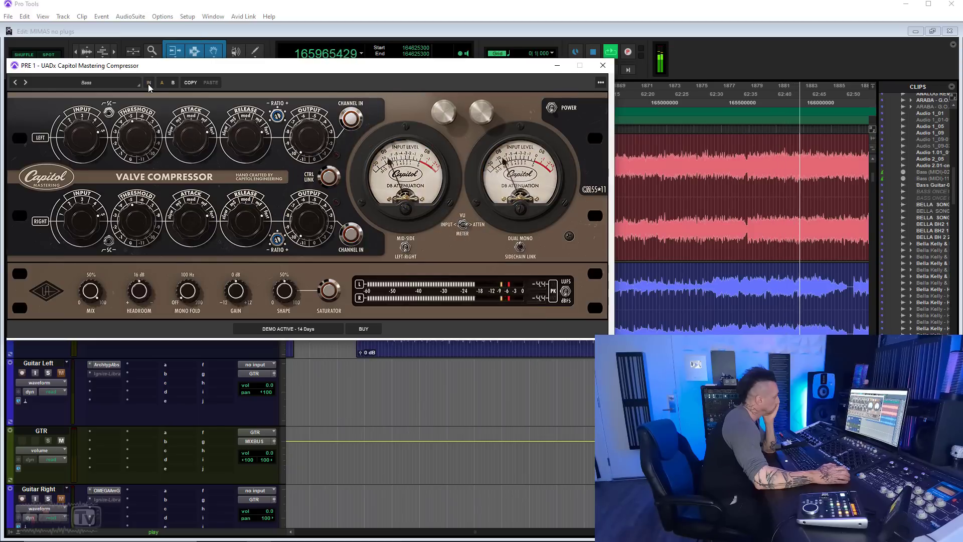
{"action": "left_click", "coordinate": [149, 84]}
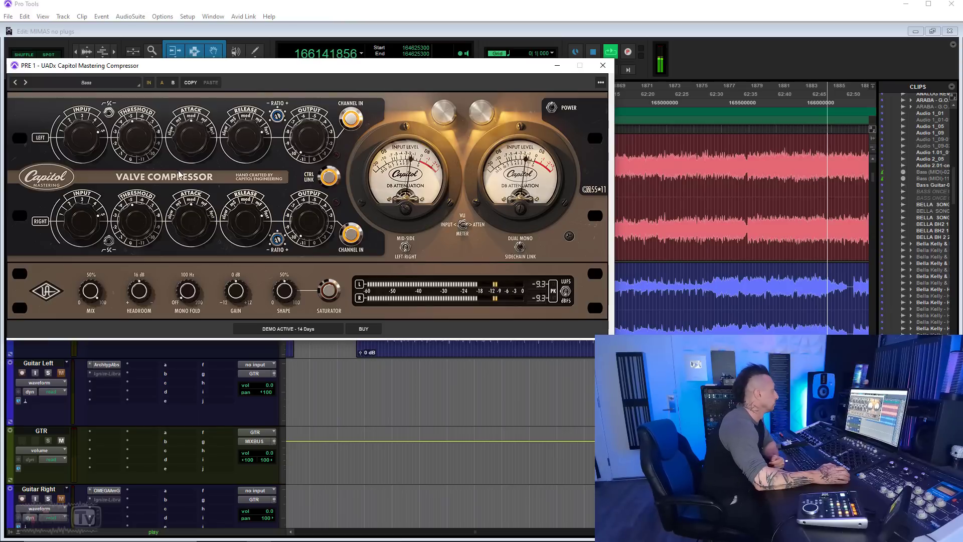
{"action": "left_click", "coordinate": [150, 83]}
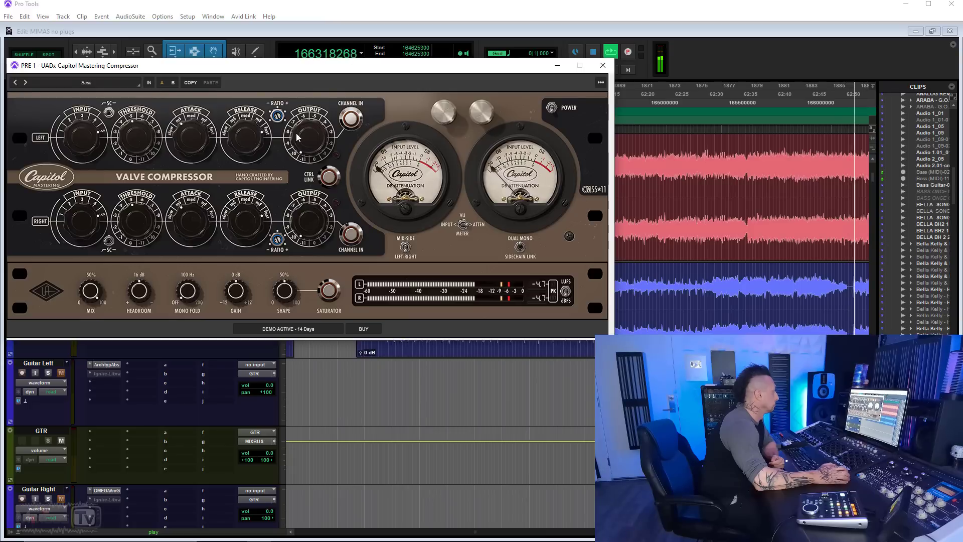
{"action": "left_click", "coordinate": [147, 83]}
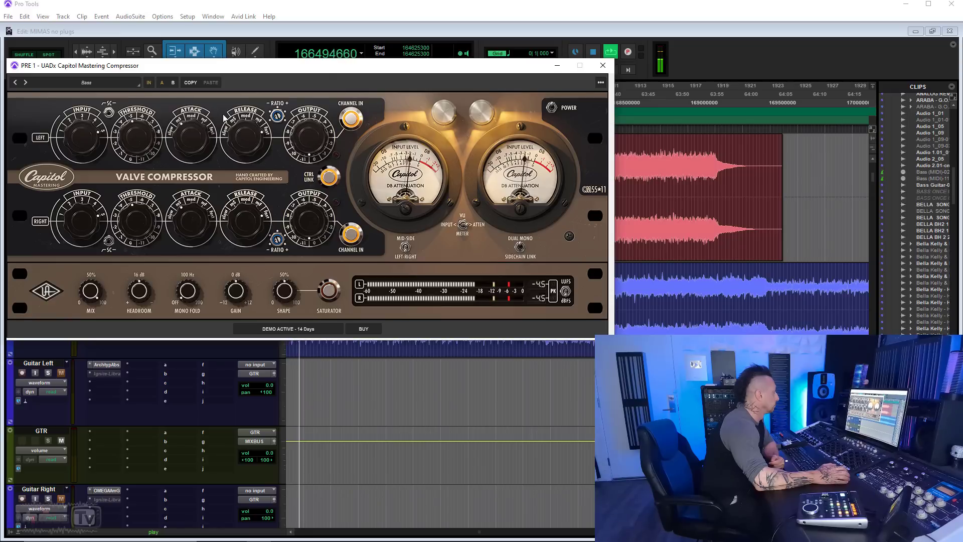
{"action": "left_click", "coordinate": [152, 82]}
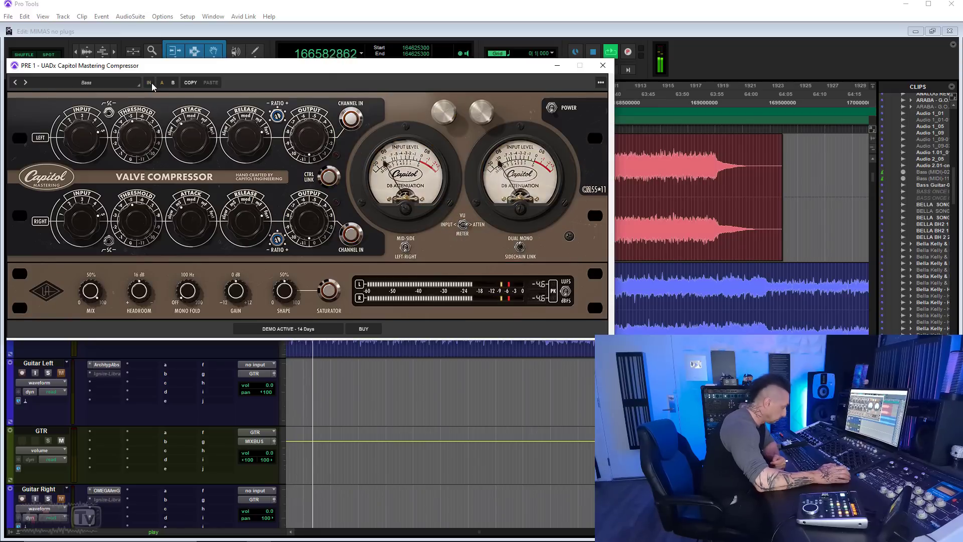
{"action": "left_click", "coordinate": [151, 83]}
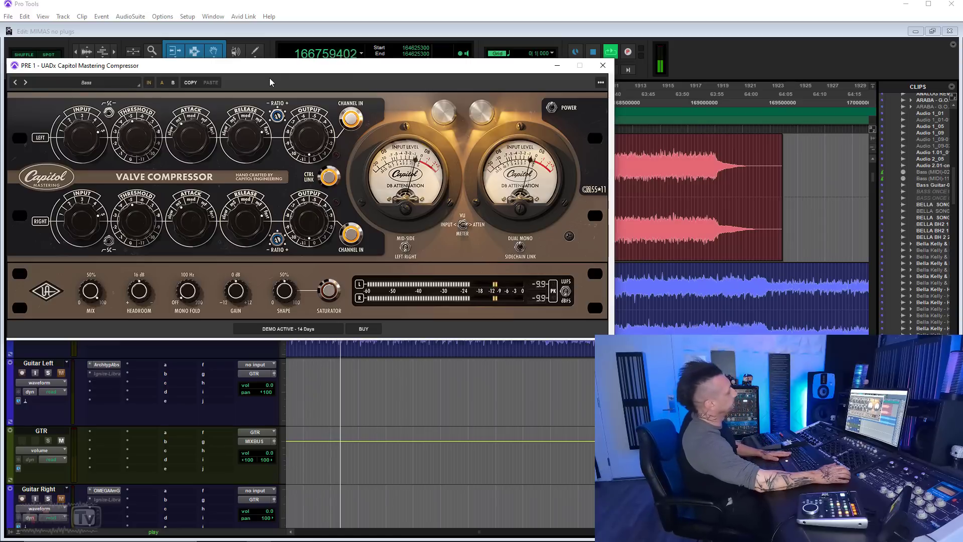
{"action": "left_click", "coordinate": [147, 83]}
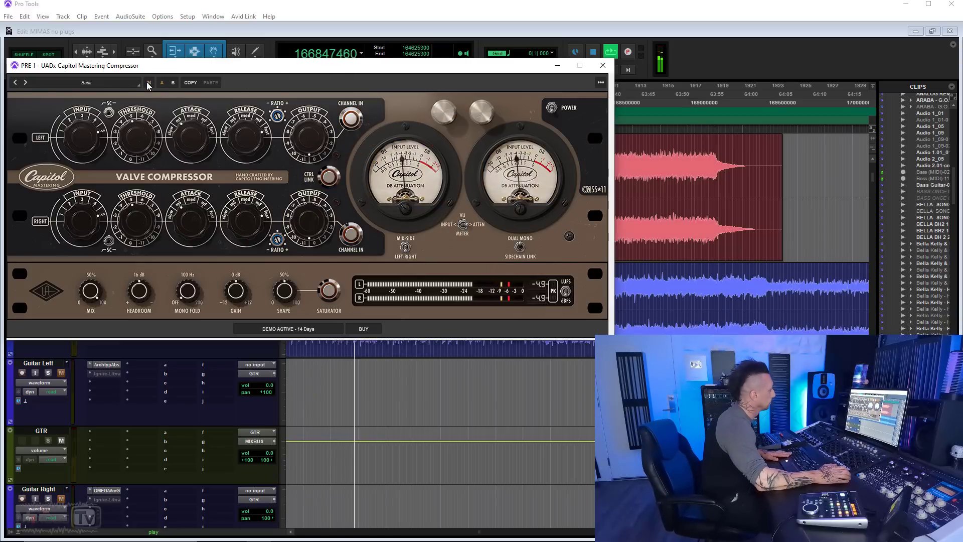
{"action": "left_click", "coordinate": [148, 82]}
{"action": "key", "text": "space"}
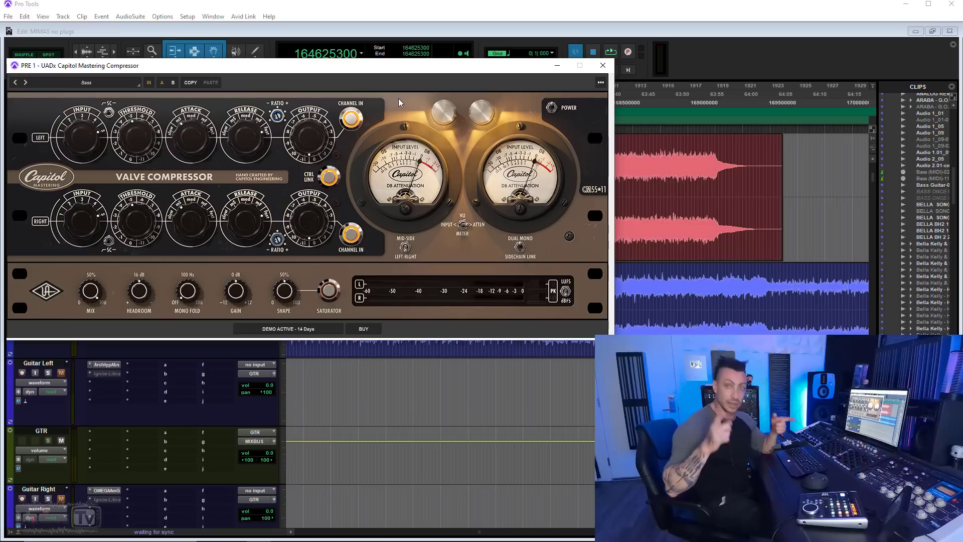
Step: Zoom out the timeline, play the purple main mix clip from sample position 74749500, and engage the compressor
{"action": "key", "text": "ctrl+["}
{"action": "key", "text": "ctrl+["}
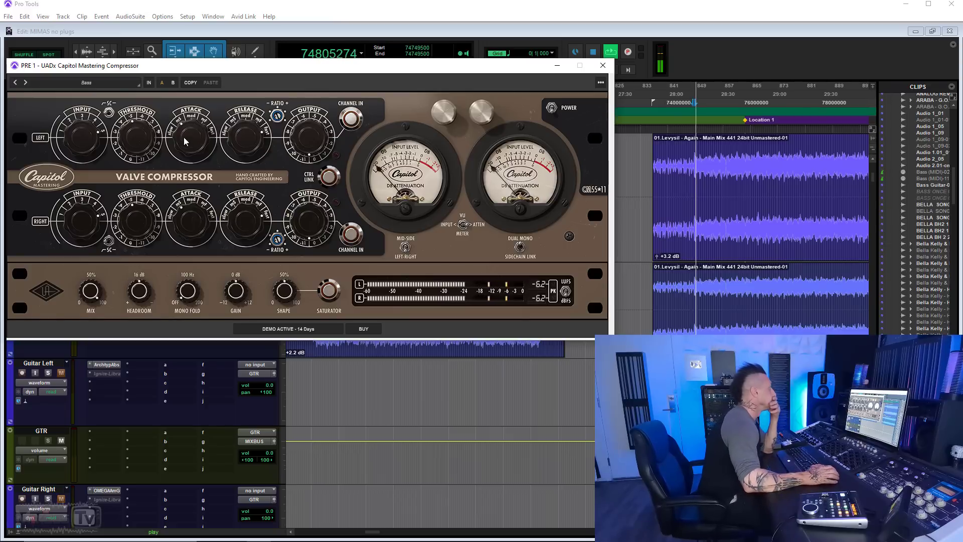
{"action": "left_click", "coordinate": [149, 82]}
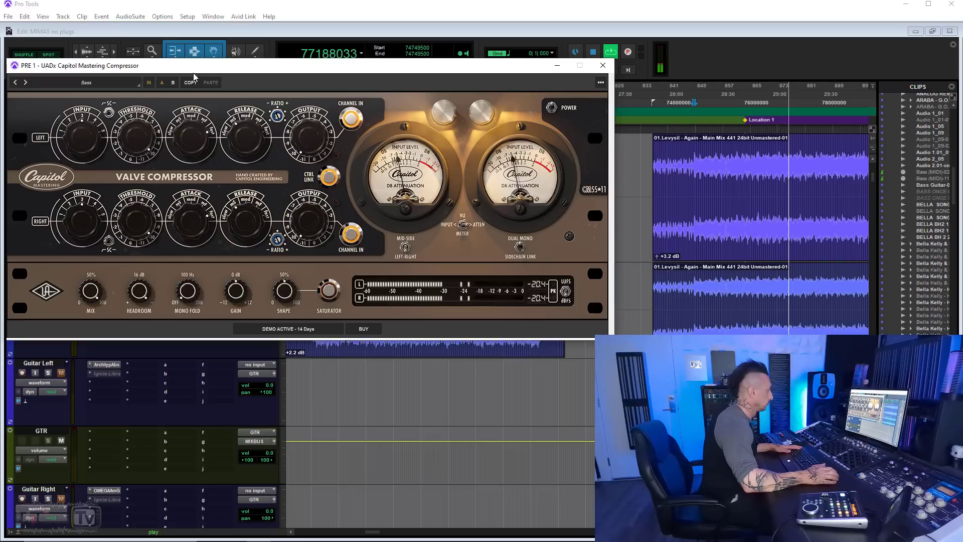
Step: Adjust the linked output level and compression ratio on the purple main mix, and stop playback
{"action": "left_click_drag", "start_coordinate": [305, 111], "coordinate": [301, 104]}
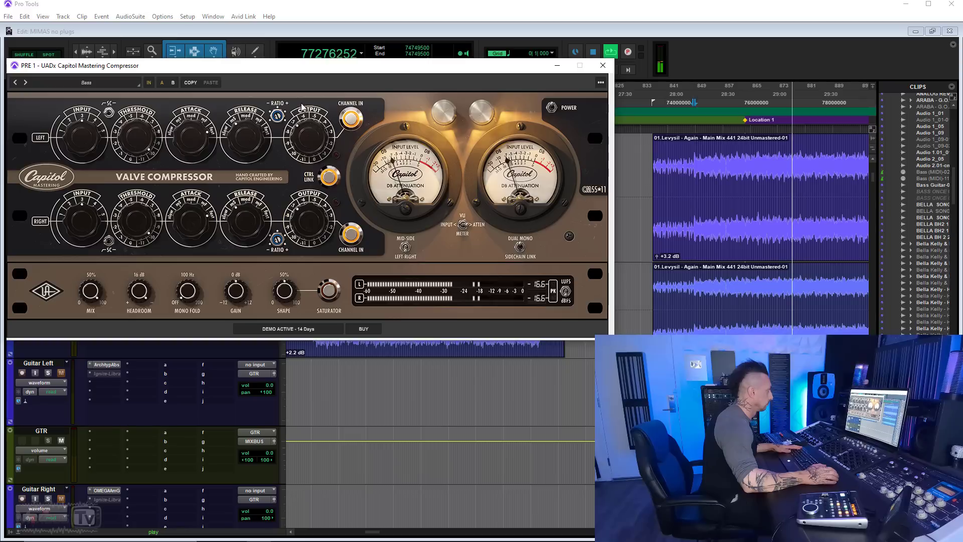
{"action": "left_click", "coordinate": [277, 116]}
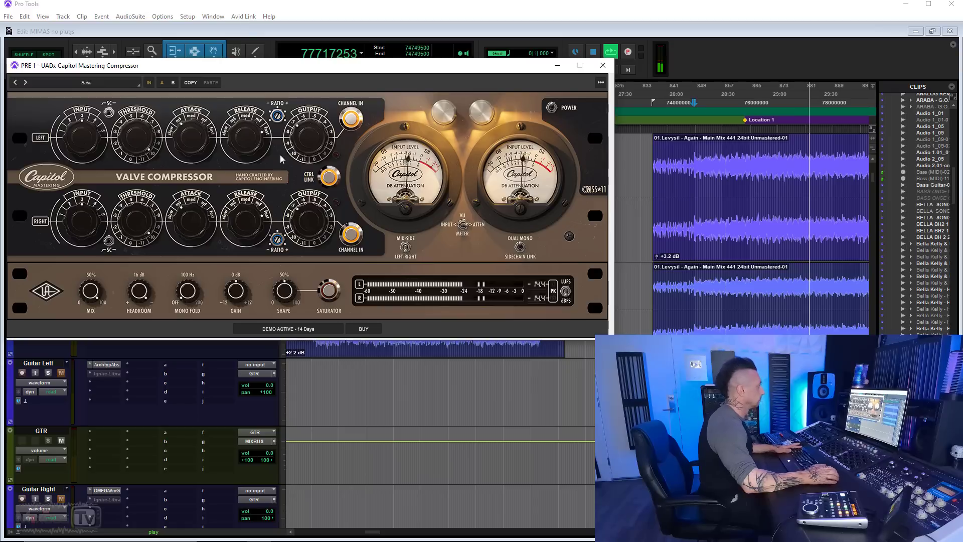
{"action": "key", "text": "space"}
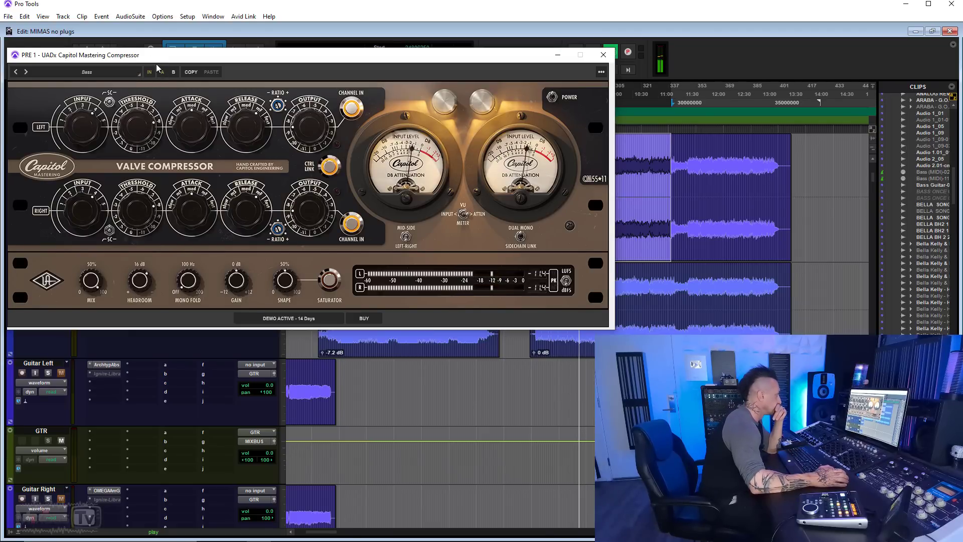
Step: Compare the compressed mix against bypass, audition the saturator on and off, leave it on, and stop playback
{"action": "left_click", "coordinate": [150, 73]}
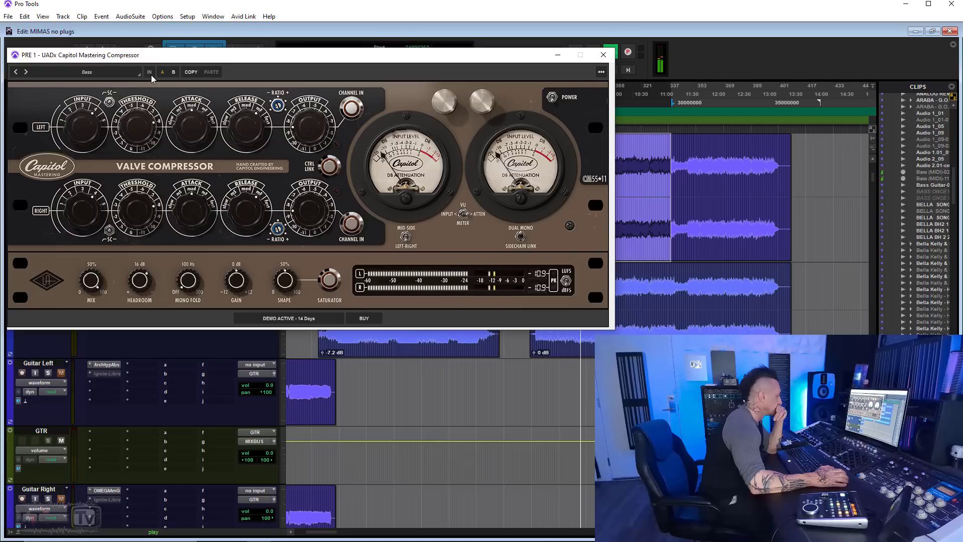
{"action": "left_click", "coordinate": [149, 72]}
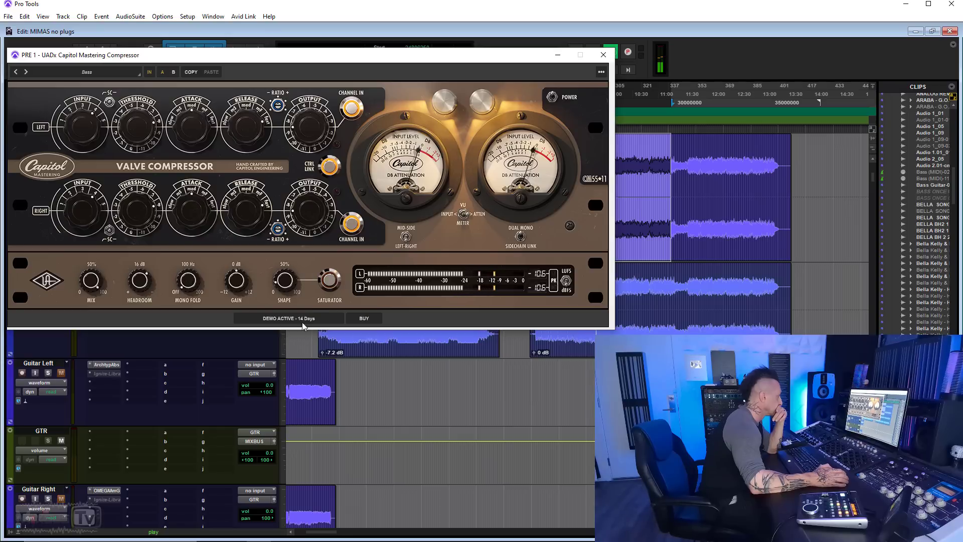
{"action": "left_click", "coordinate": [330, 281]}
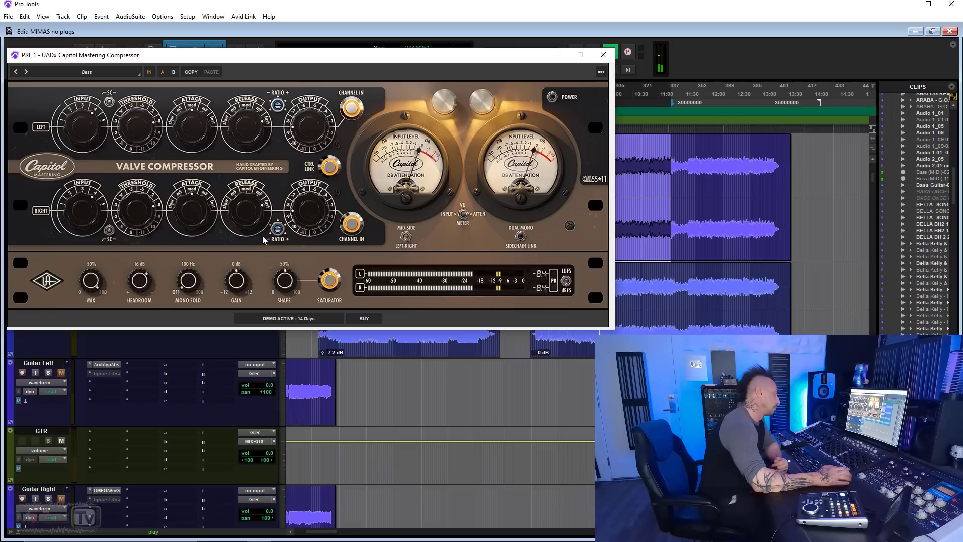
{"action": "left_click", "coordinate": [331, 280]}
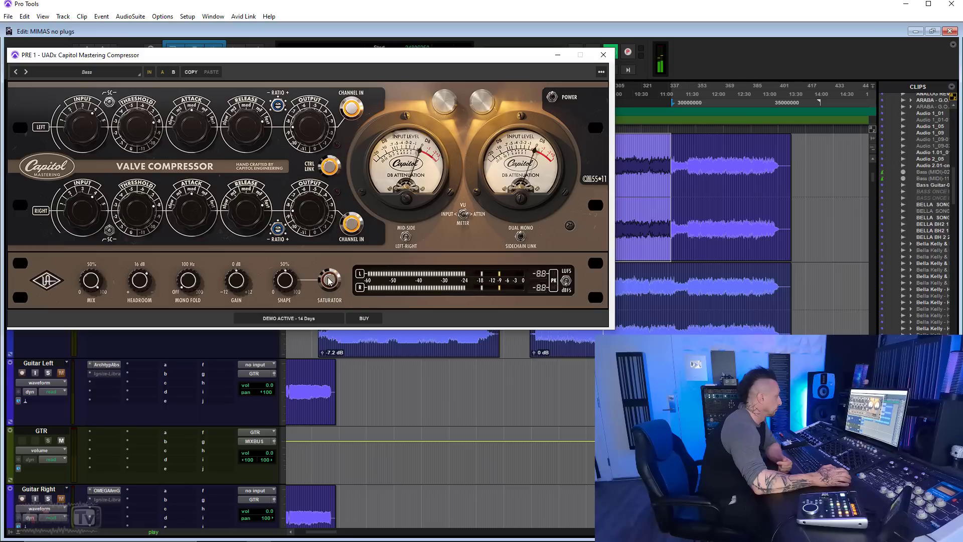
{"action": "left_click", "coordinate": [329, 281]}
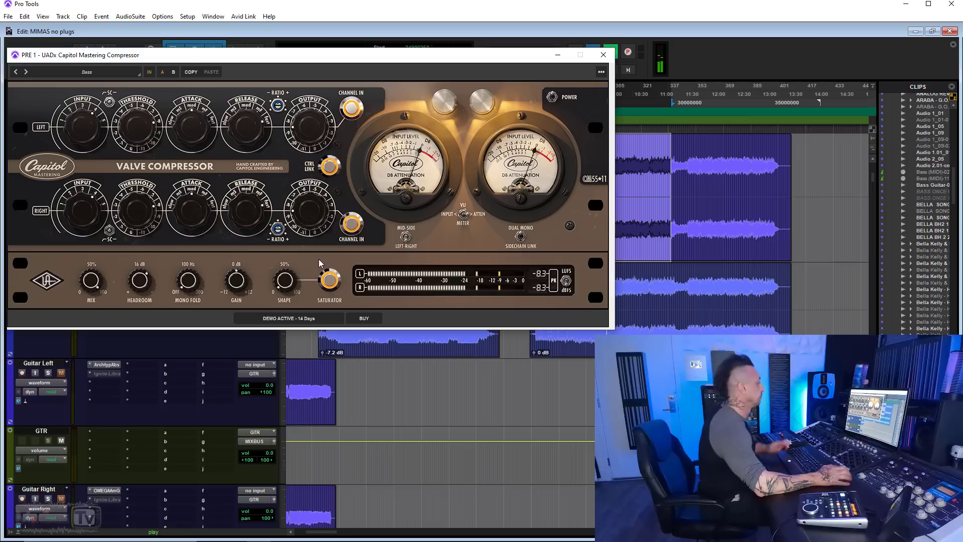
{"action": "key", "text": "space"}
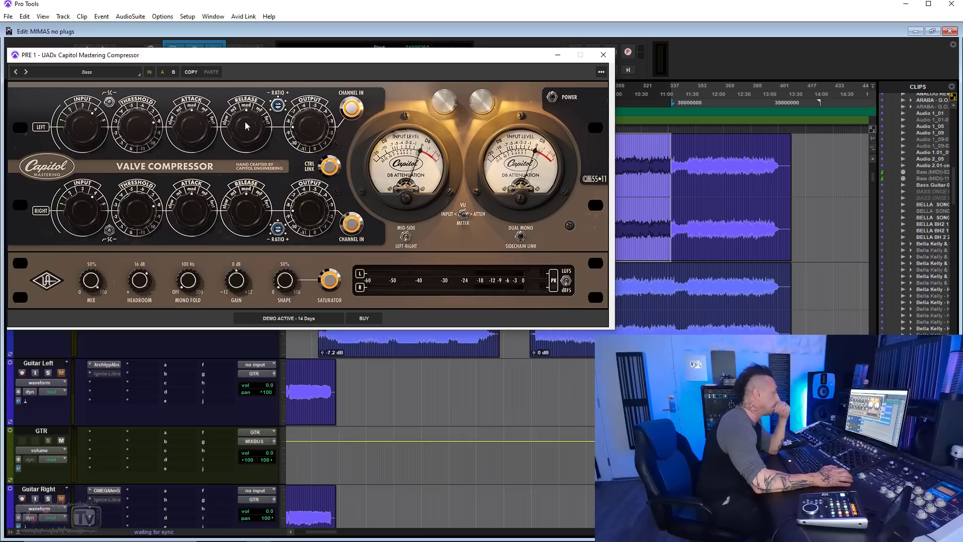
Step: Fine-tune the linked release, and switch off the control link between the two channels during playback
{"action": "left_click_drag", "start_coordinate": [246, 126], "coordinate": [278, 109]}
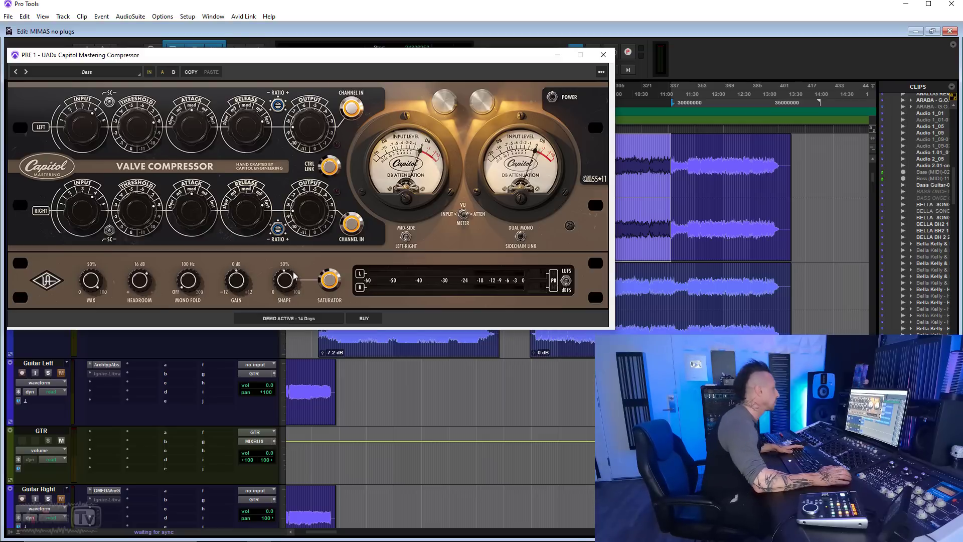
{"action": "key", "text": "space"}
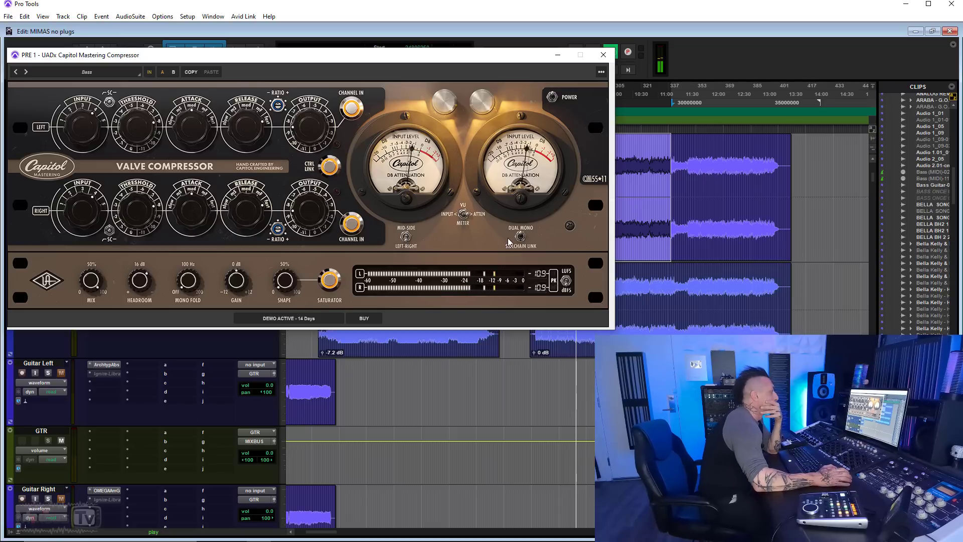
{"action": "left_click", "coordinate": [330, 168]}
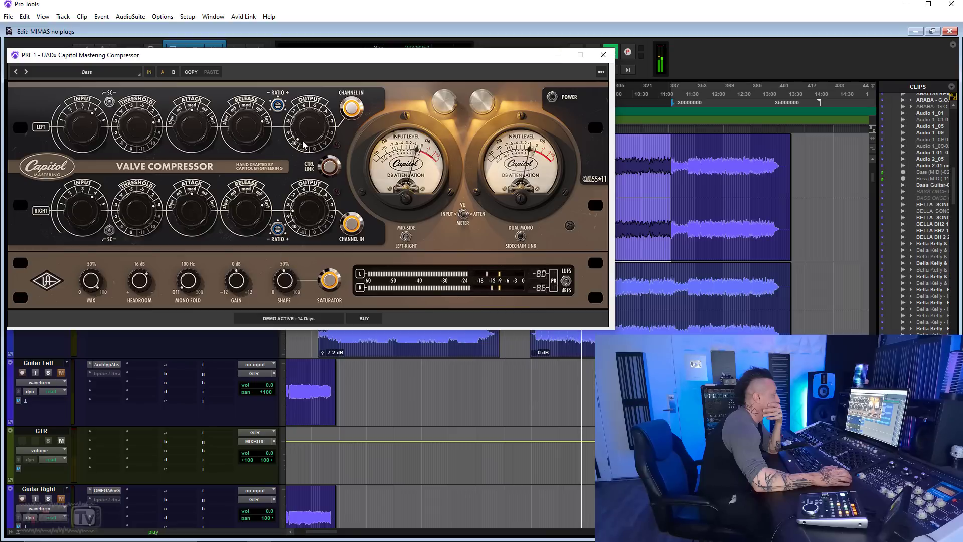
Step: Compare the unlinked, saturated compressor setting against bypass several times, ending engaged, and stop playback
{"action": "left_click", "coordinate": [150, 72]}
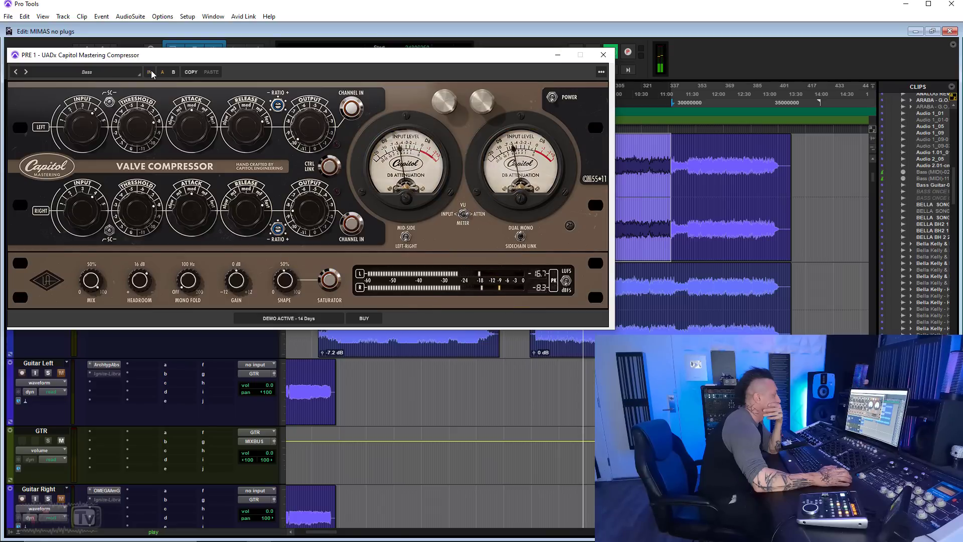
{"action": "left_click", "coordinate": [149, 72]}
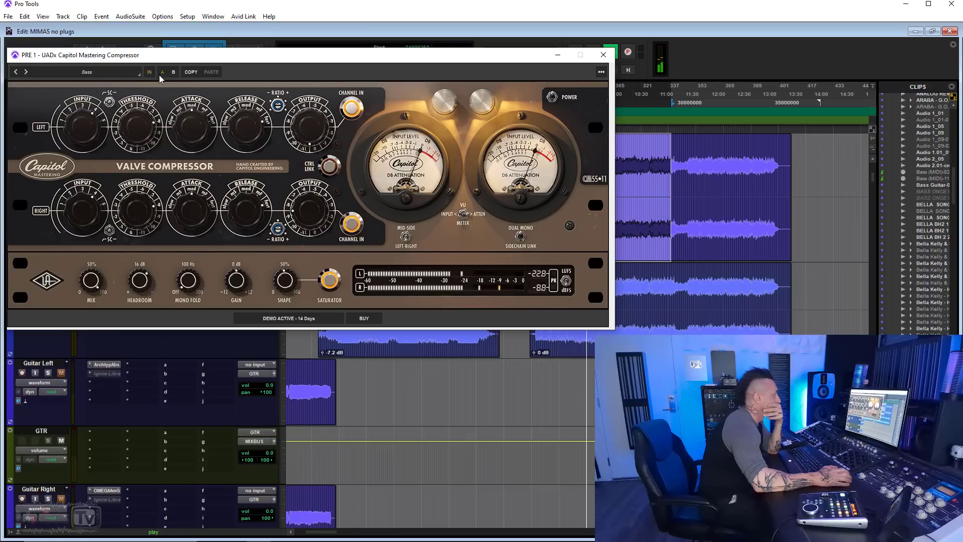
{"action": "left_click", "coordinate": [150, 73]}
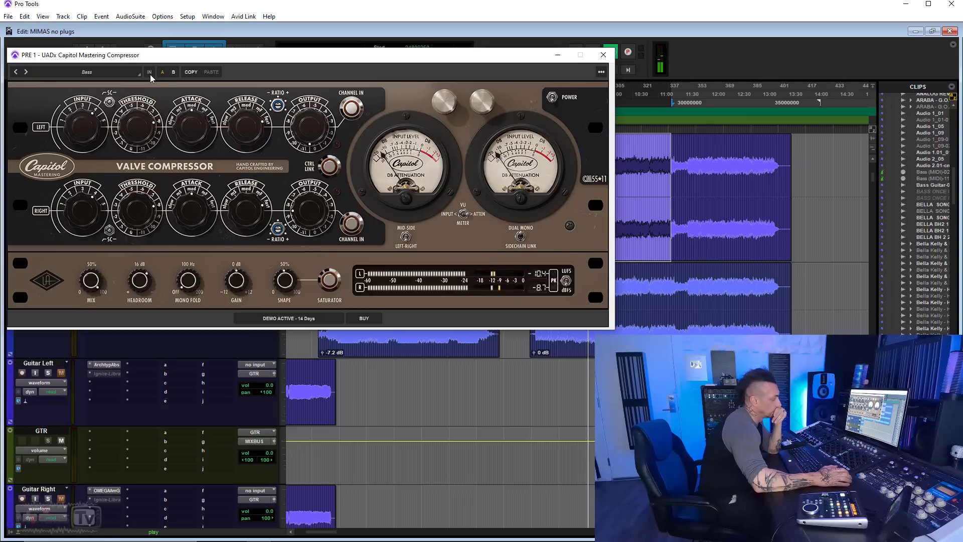
{"action": "left_click", "coordinate": [150, 73]}
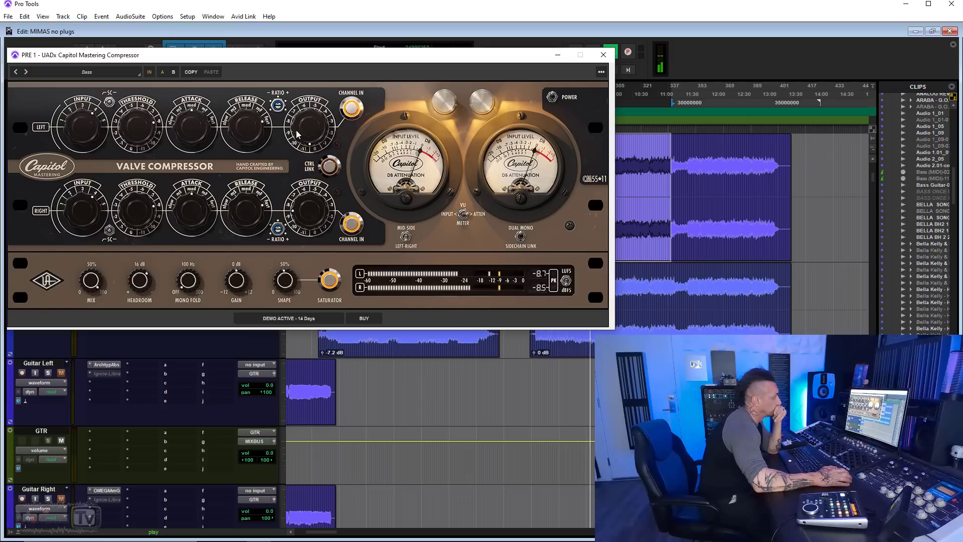
{"action": "left_click", "coordinate": [146, 75]}
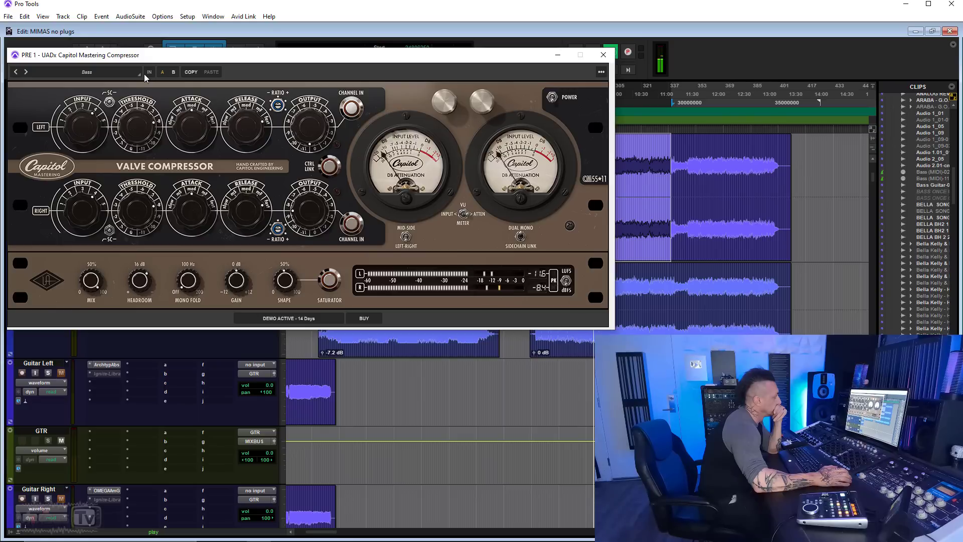
{"action": "left_click", "coordinate": [147, 73]}
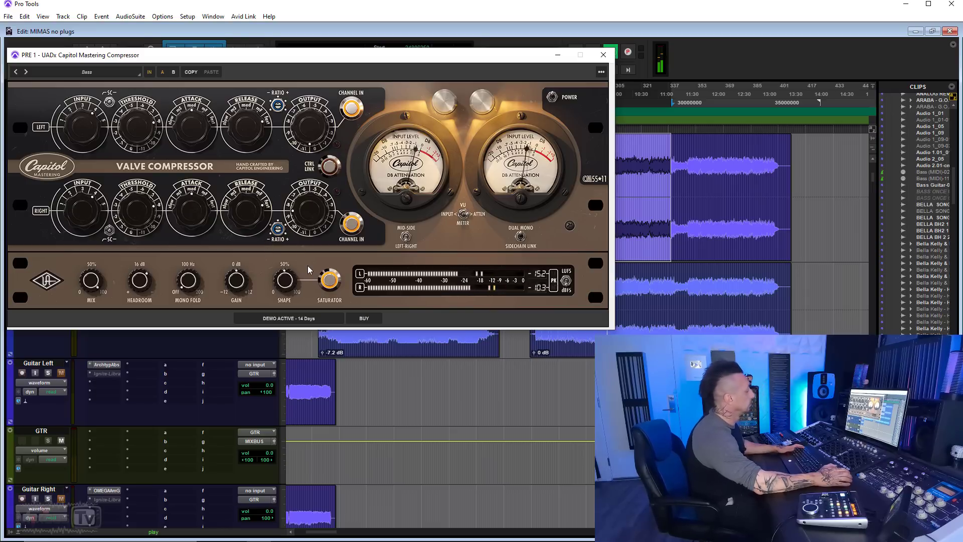
{"action": "key", "text": "space"}
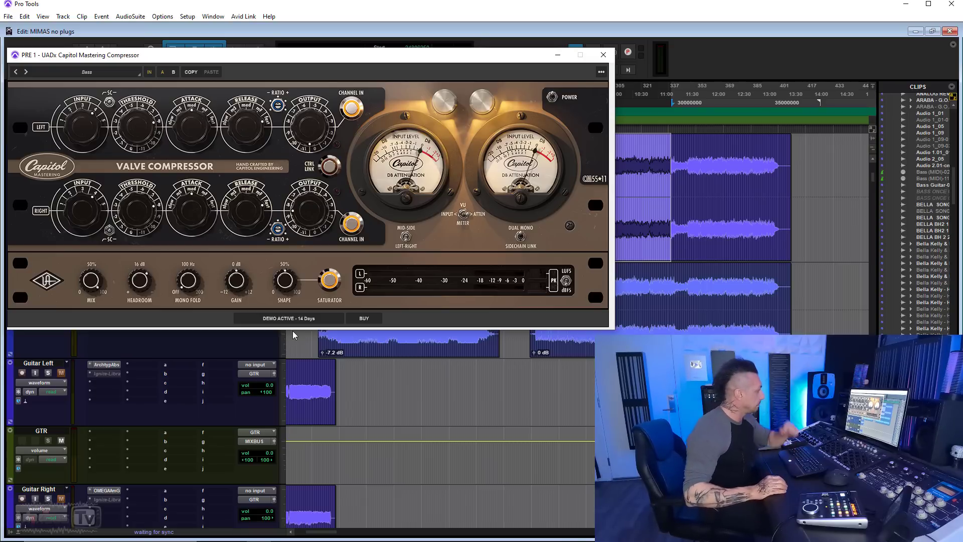
Step: Play another mix from sample position 12612600 and compare it with the compressor engaged and bypassed, ending engaged
{"action": "left_click", "coordinate": [560, 58]}
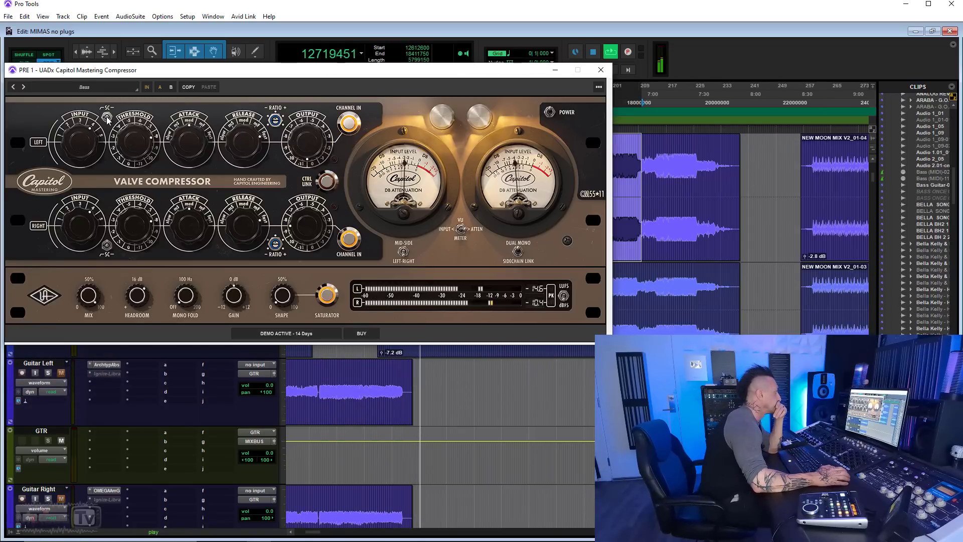
{"action": "left_click", "coordinate": [149, 88]}
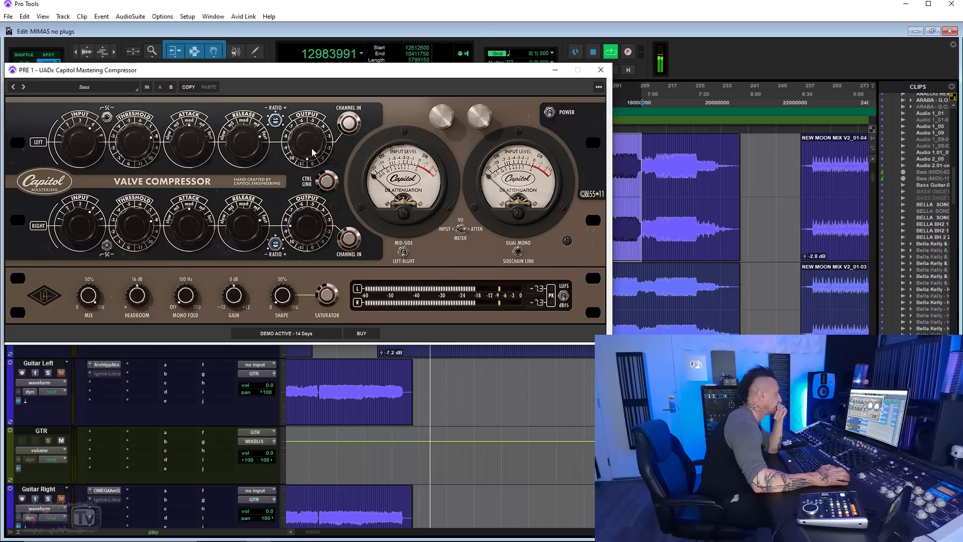
{"action": "left_click", "coordinate": [148, 88]}
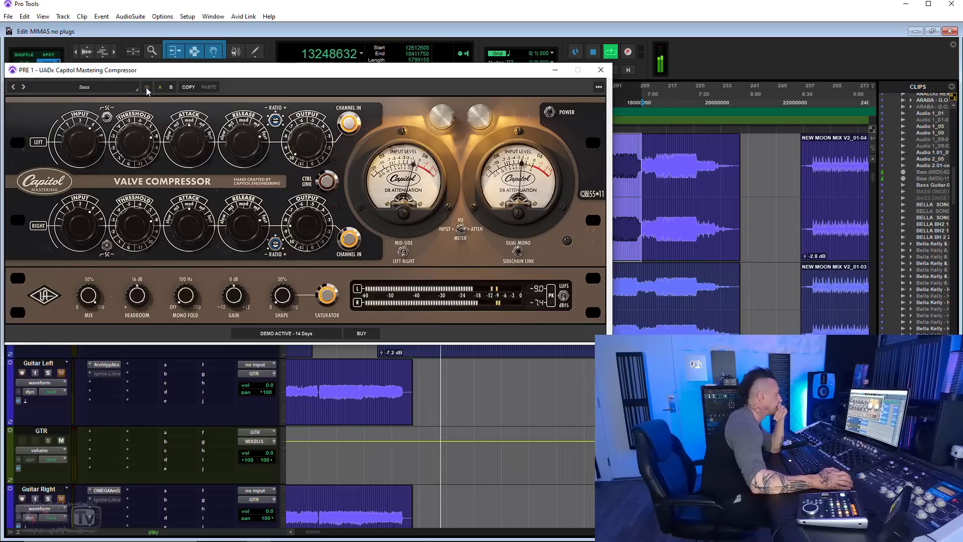
{"action": "left_click", "coordinate": [146, 92]}
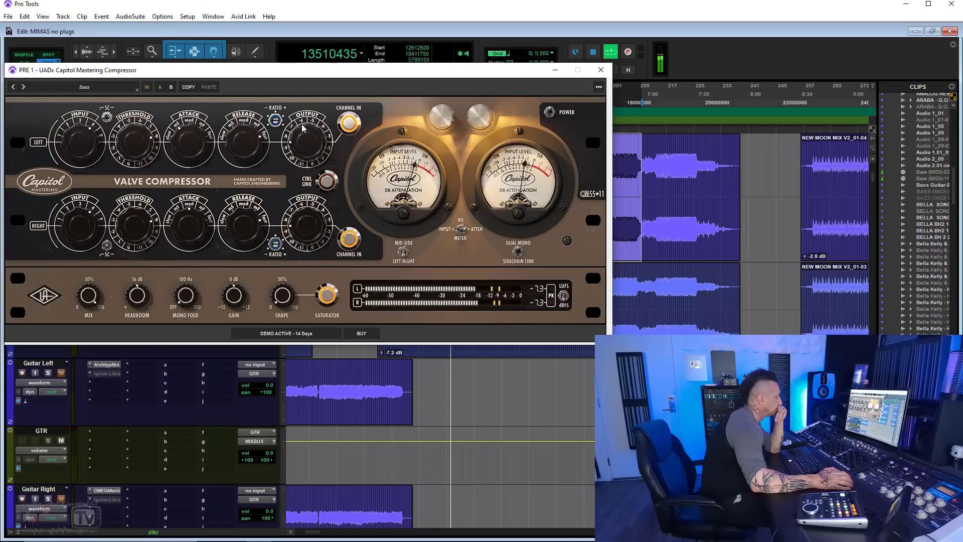
Step: Compare the unlinked compressor setting against bypass repeatedly on the playing mix, restarting it once and ending with the compressor engaged
{"action": "left_click", "coordinate": [146, 87]}
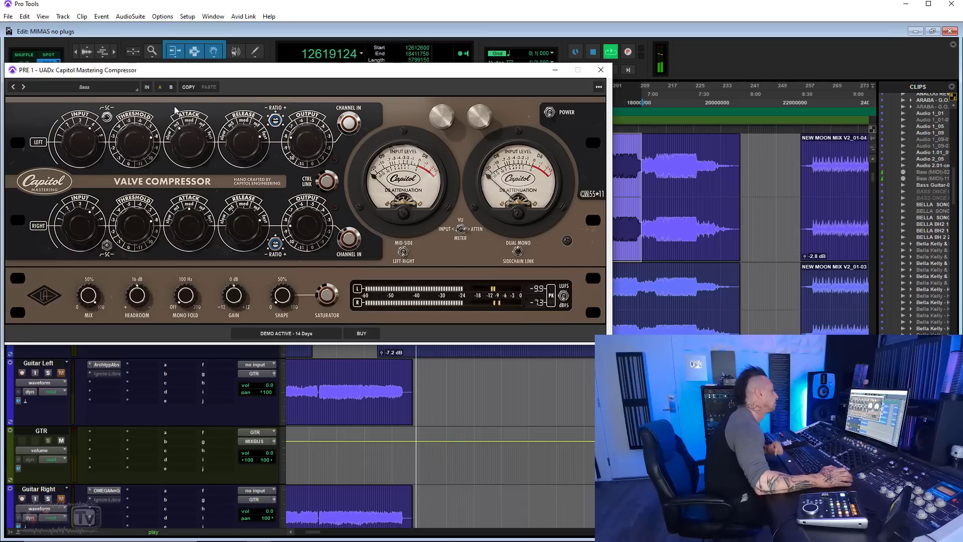
{"action": "left_click", "coordinate": [145, 88]}
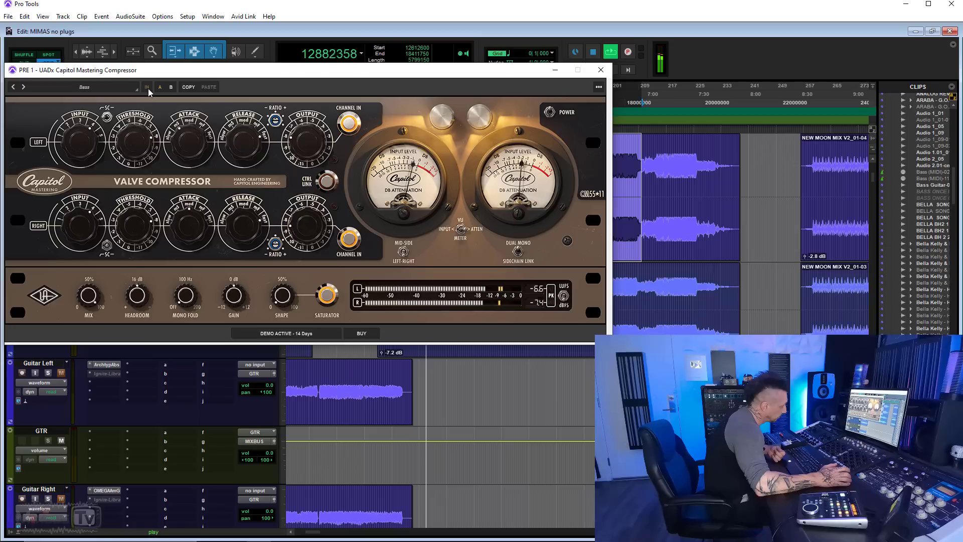
{"action": "left_click", "coordinate": [148, 89]}
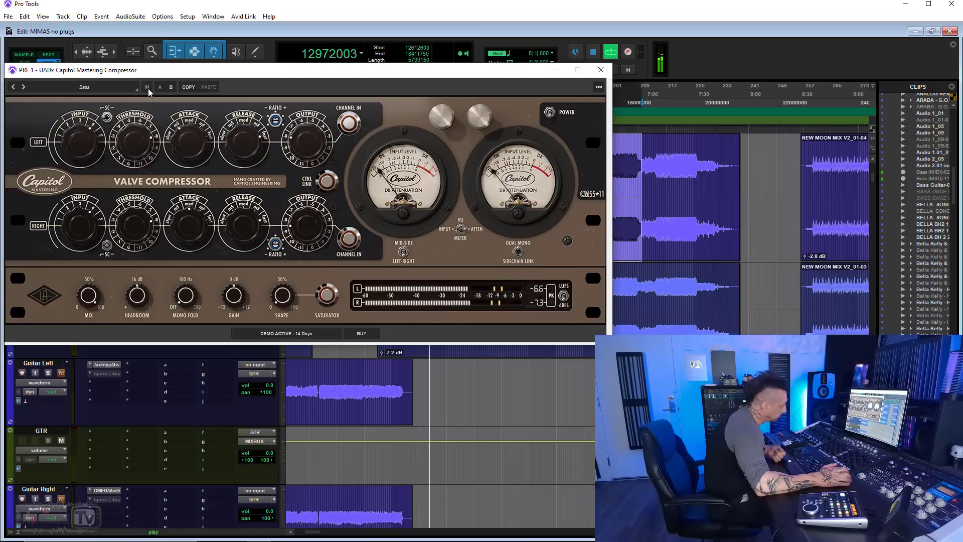
{"action": "left_click", "coordinate": [148, 89]}
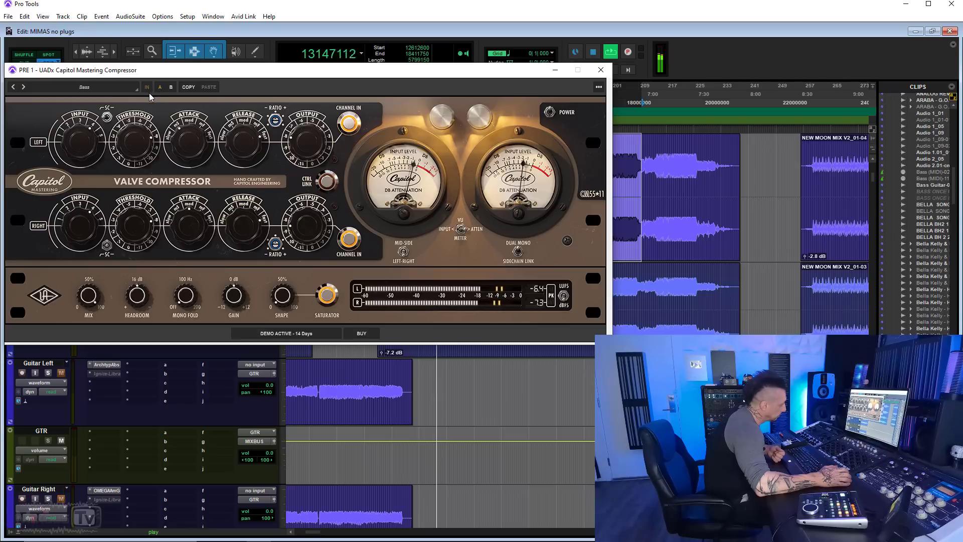
{"action": "left_click", "coordinate": [147, 88]}
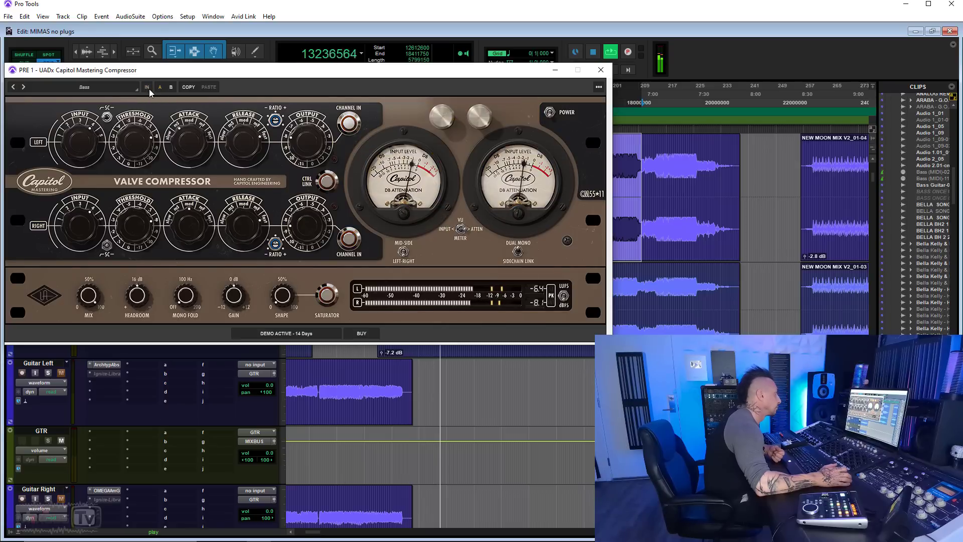
{"action": "left_click", "coordinate": [148, 88]}
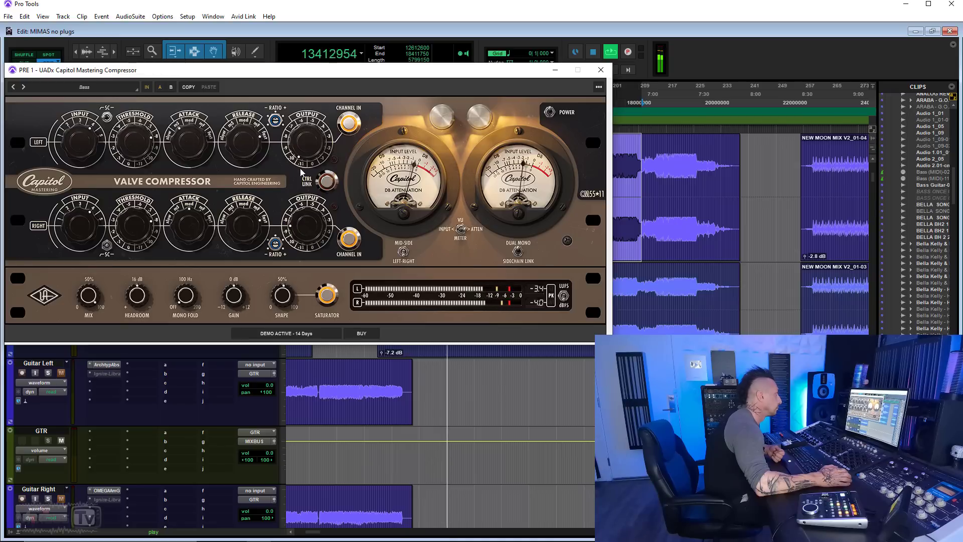
{"action": "left_click", "coordinate": [148, 88]}
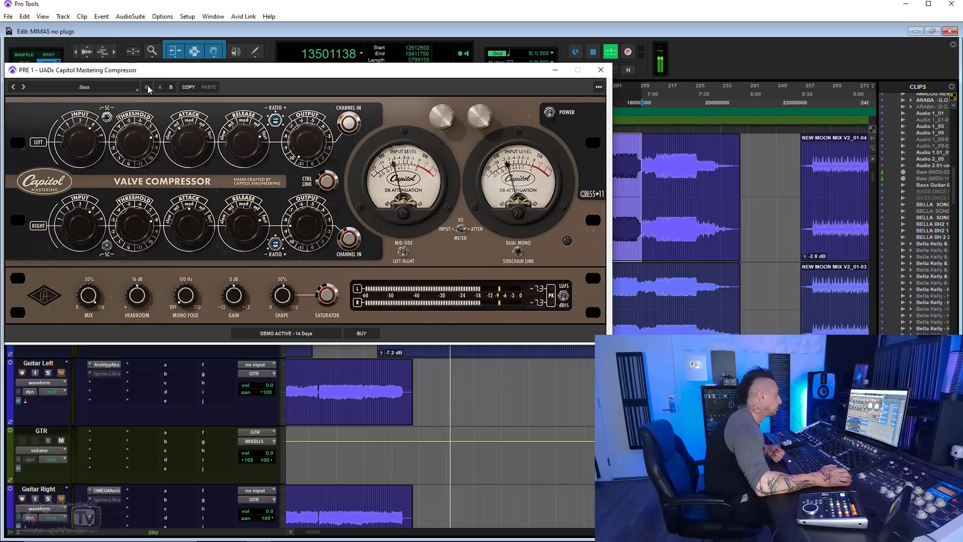
{"action": "left_click", "coordinate": [147, 88]}
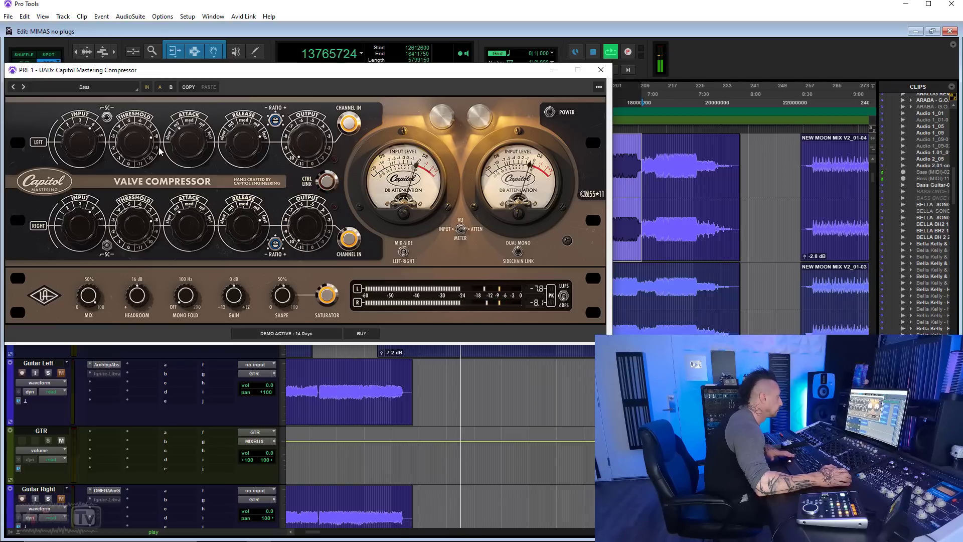
Step: Restart playback of the mix, switch on the control link between the two channels, and stop playback
{"action": "key", "text": "space"}
{"action": "key", "text": "space"}
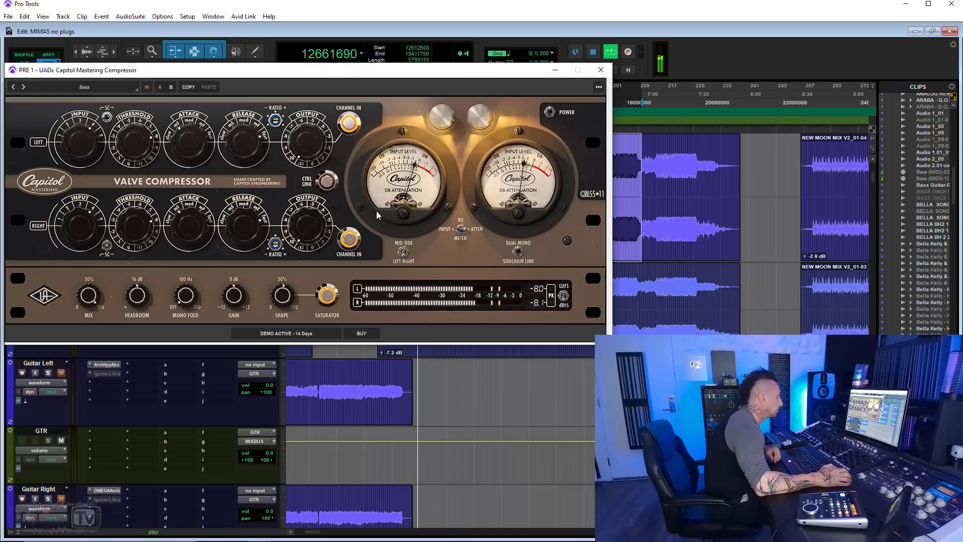
{"action": "left_click", "coordinate": [327, 182]}
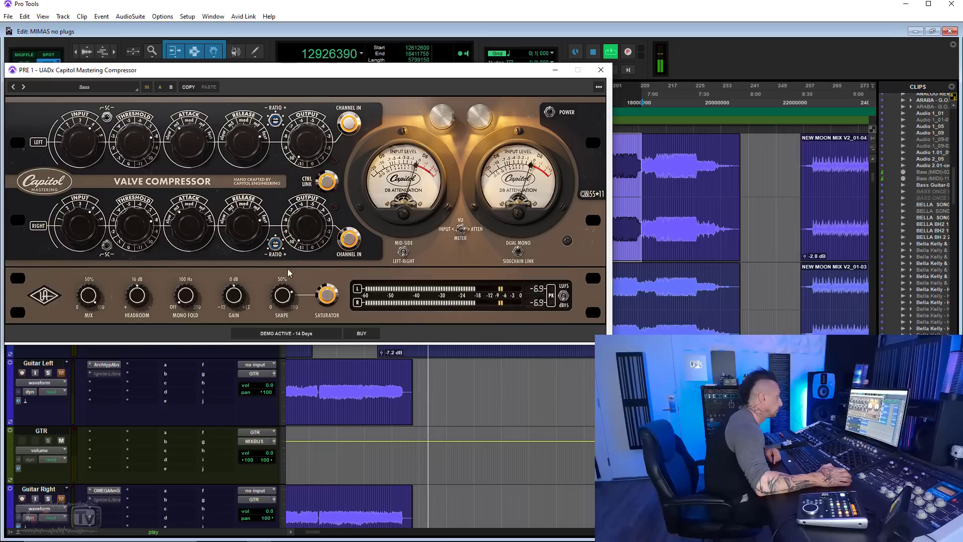
{"action": "key", "text": "ctrl+j"}
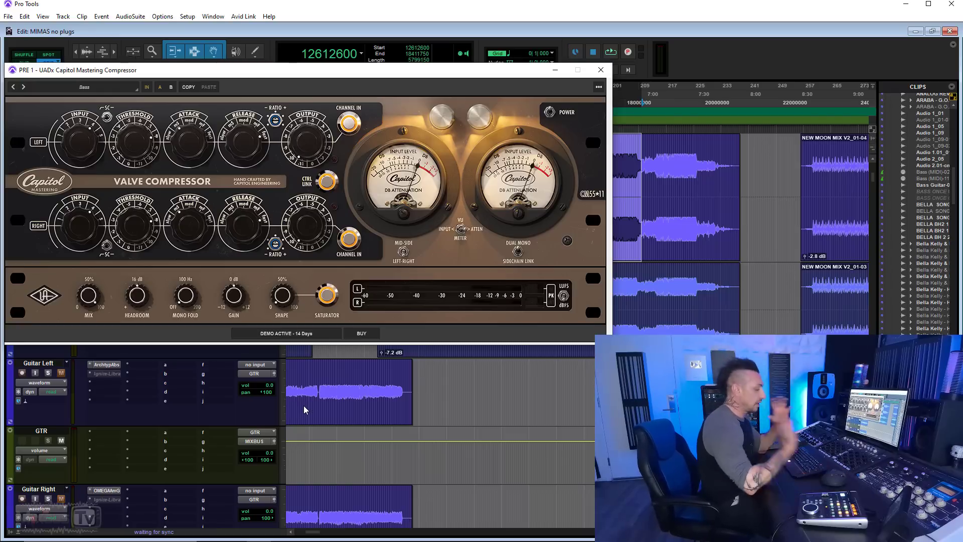
Step: Audition the saturator on and off over two playback passes with the channels linked, leave it on, and stop playback
{"action": "key", "text": "space"}
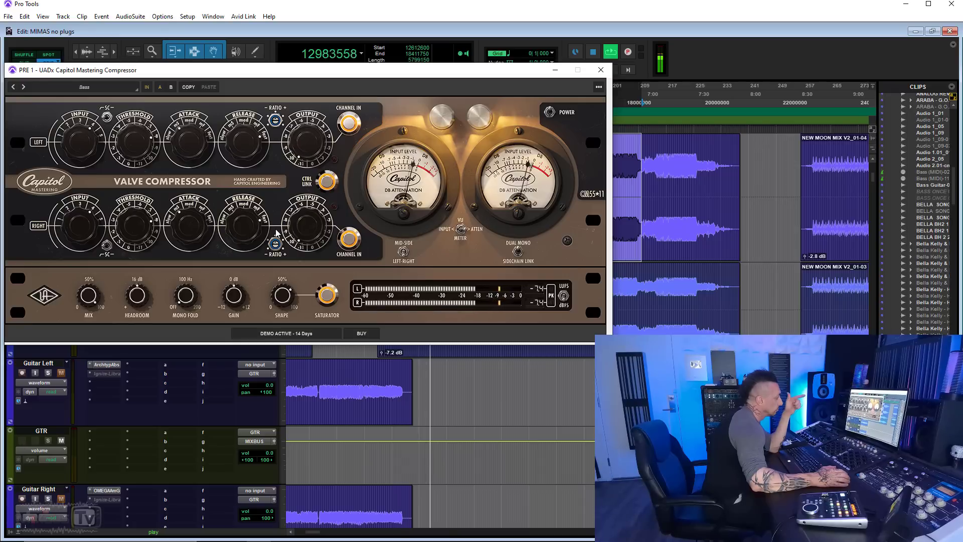
{"action": "left_click", "coordinate": [324, 299]}
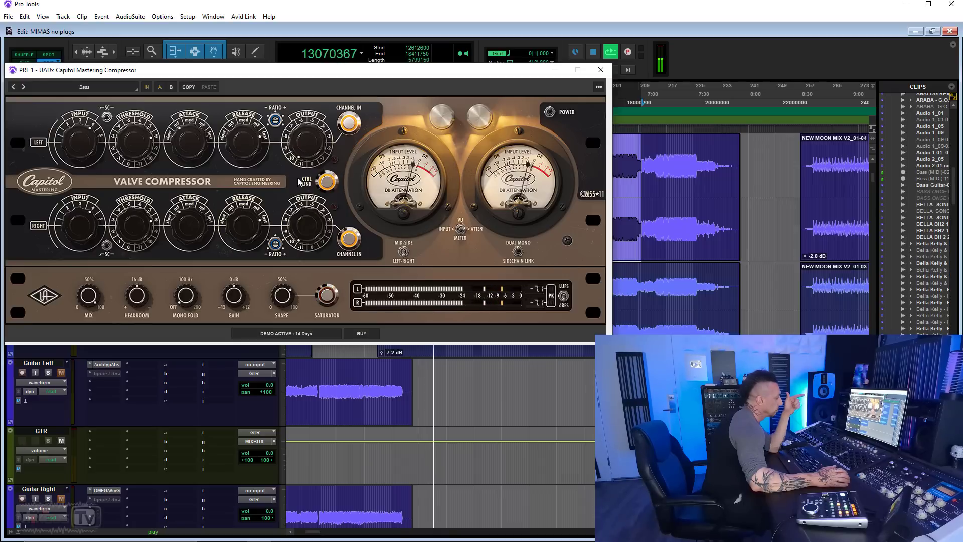
{"action": "left_click", "coordinate": [326, 298]}
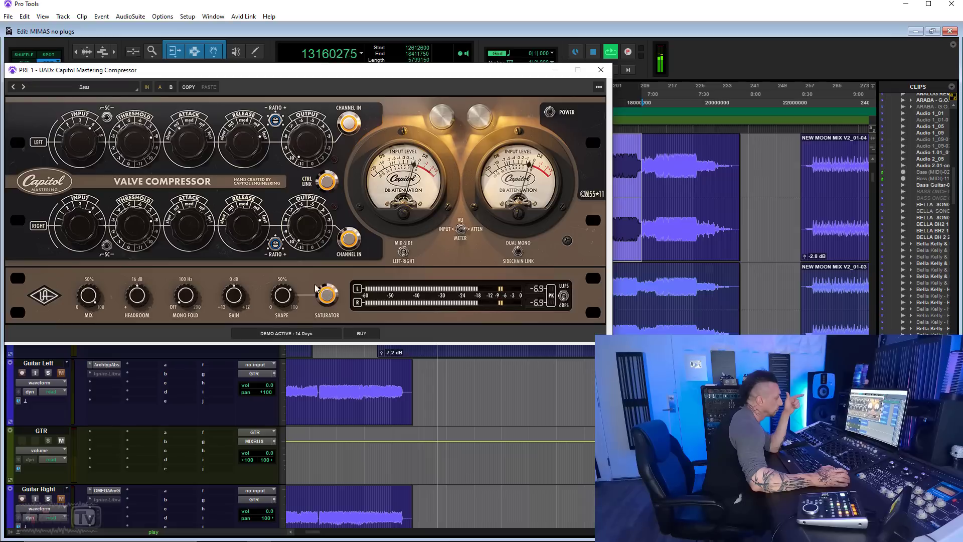
{"action": "left_click", "coordinate": [325, 298]}
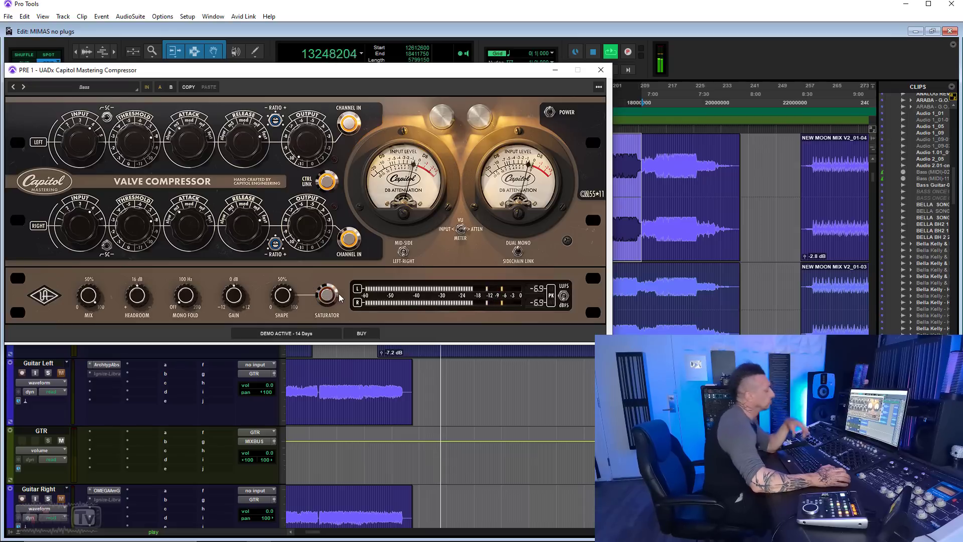
{"action": "key", "text": "space"}
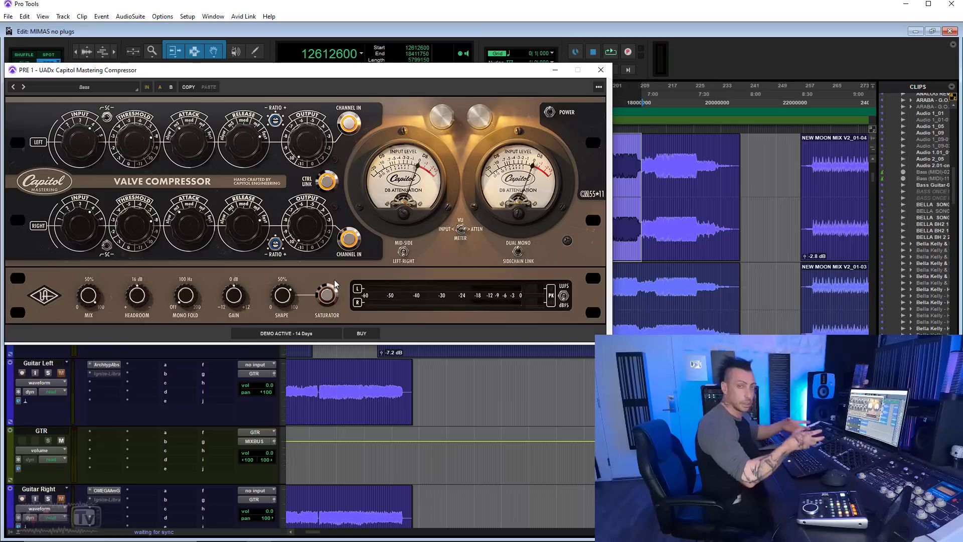
{"action": "key", "text": "space"}
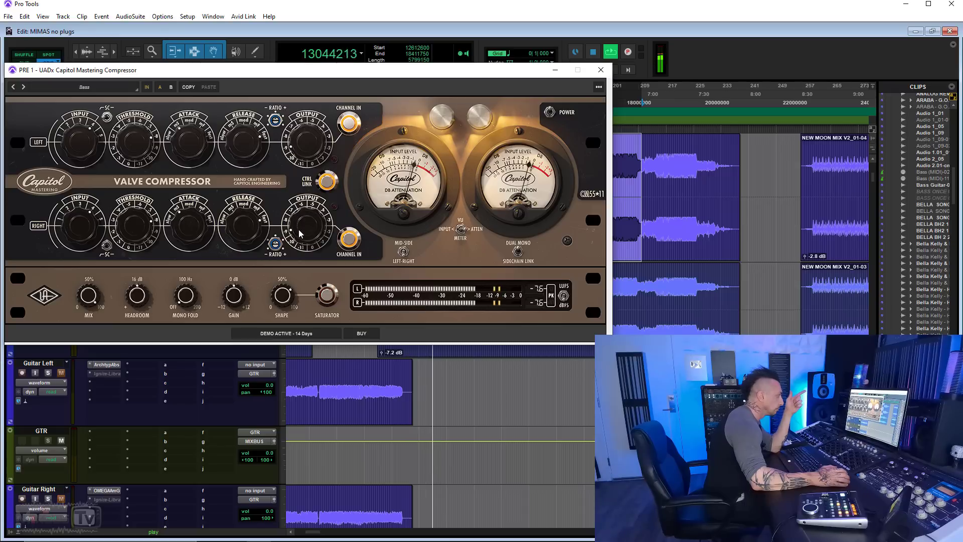
{"action": "left_click", "coordinate": [327, 295]}
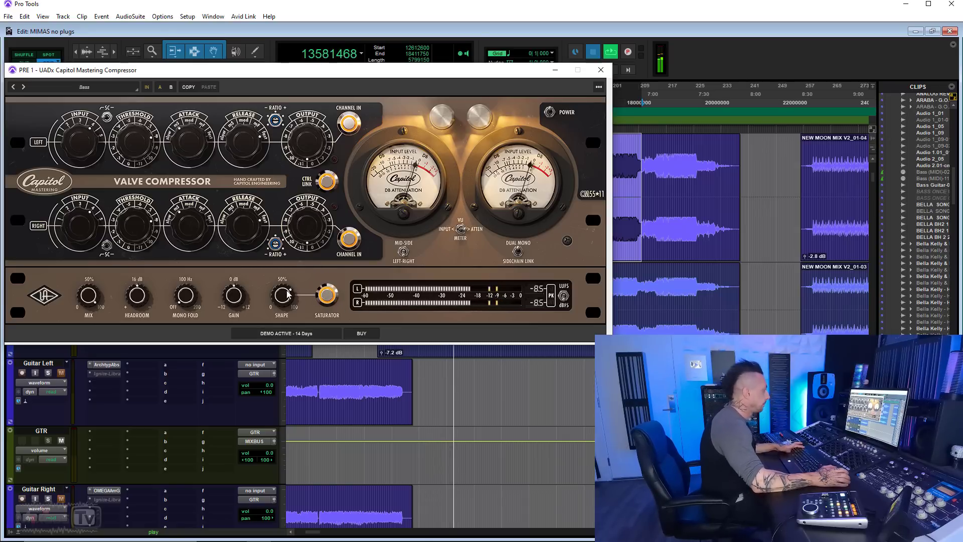
{"action": "key", "text": "space"}
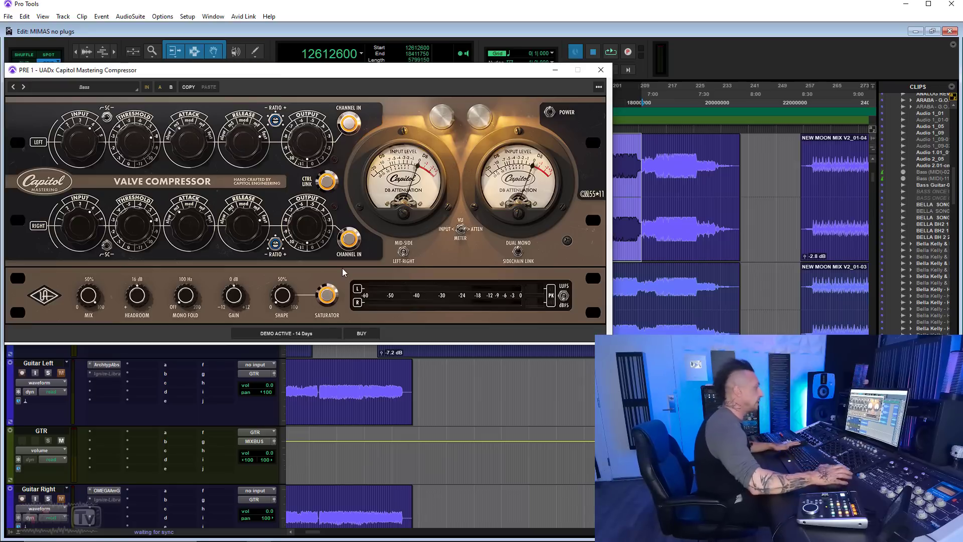
Step: Close the compressor and PatchWork windows and select samples 948150 to 4343850 of the KAOS INDIA - BURN AWAY-02 clip
{"action": "left_click", "coordinate": [601, 70]}
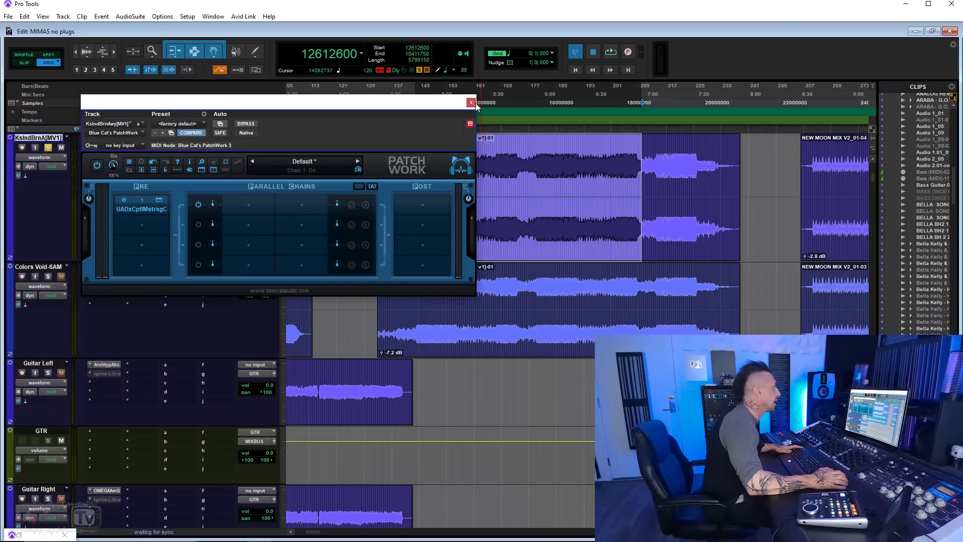
{"action": "left_click", "coordinate": [471, 104]}
{"action": "key", "text": "ctrl+bracketleft"}
{"action": "key", "text": "ctrl+bracketleft"}
{"action": "left_click", "coordinate": [505, 218]}
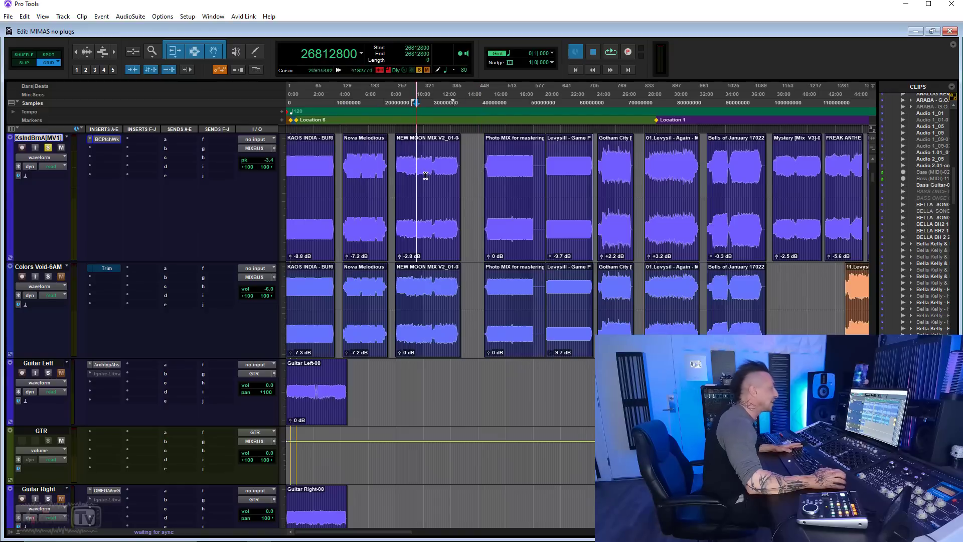
{"action": "key", "text": "ctrl+bracketright"}
{"action": "key", "text": "Home"}
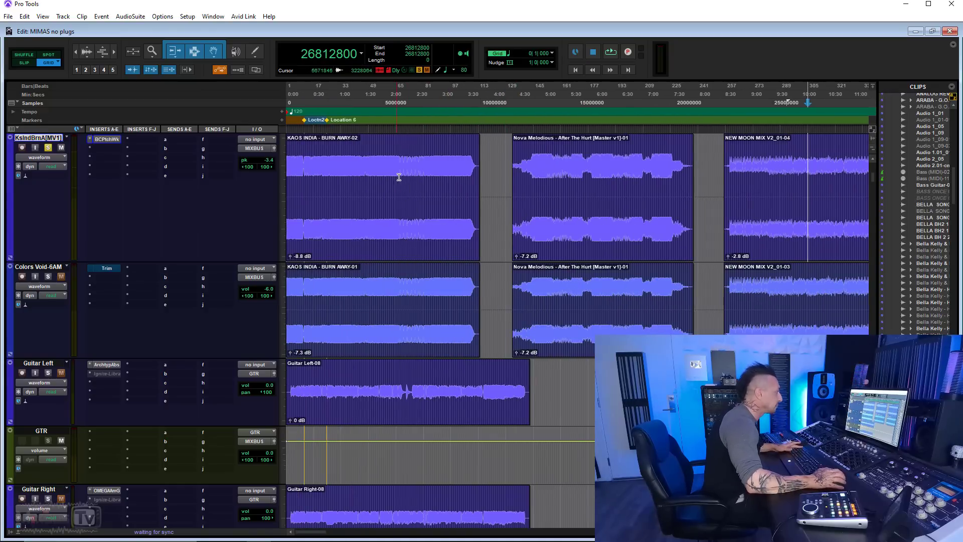
{"action": "key", "text": "ctrl+bracketright"}
{"action": "left_click", "coordinate": [570, 166]}
{"action": "left_click", "coordinate": [570, 166]}
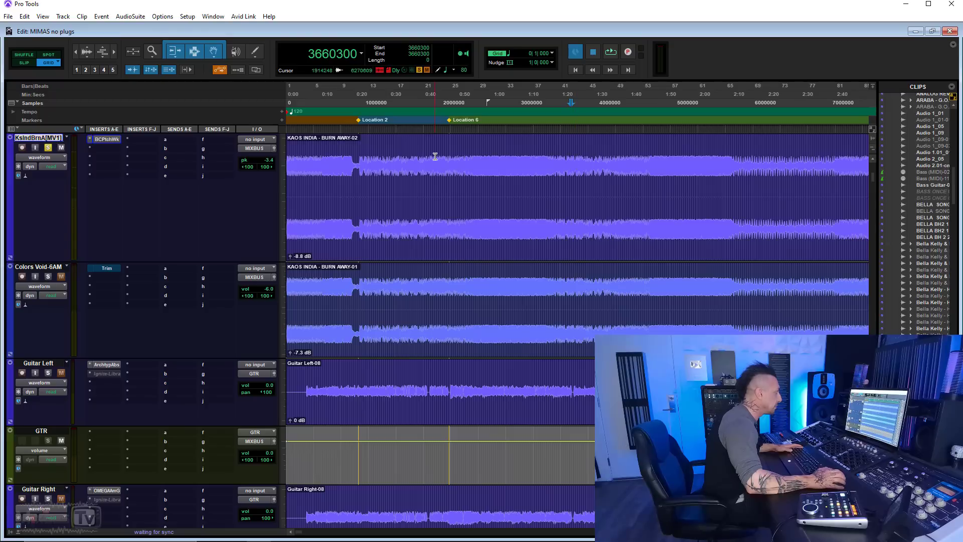
{"action": "left_click_drag", "start_coordinate": [360, 152], "coordinate": [623, 153]}
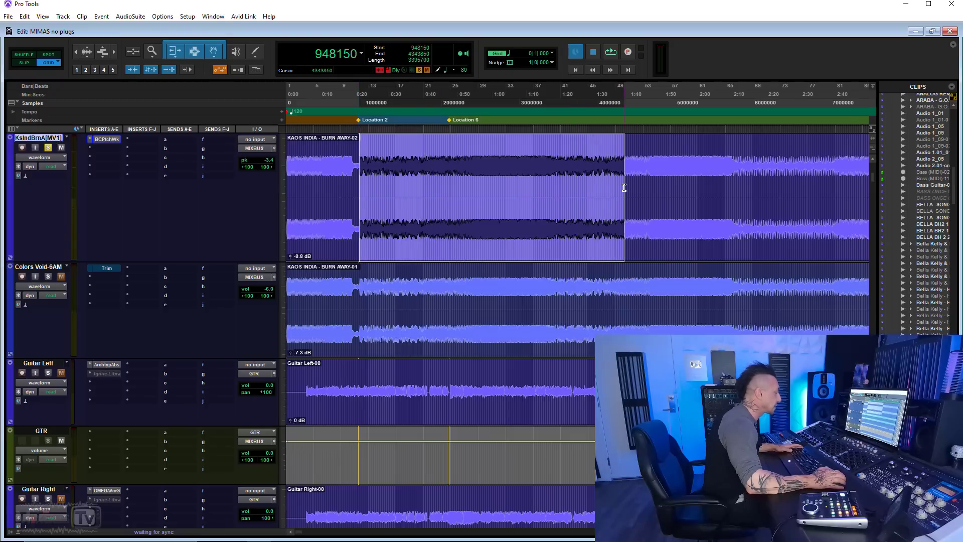
Step: Play the selected section with the compressor window open and compare the linked, saturated setting against bypass, ending engaged
{"action": "key", "text": "space"}
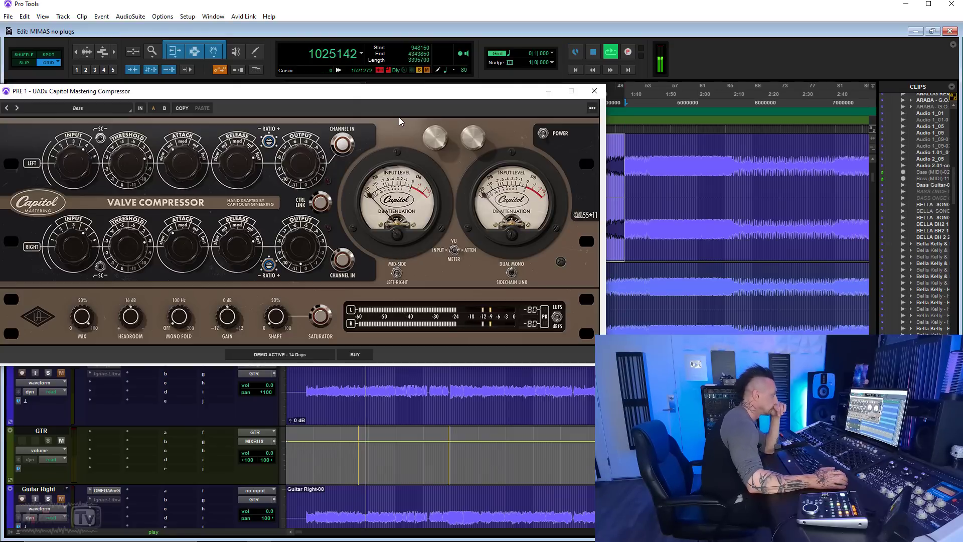
{"action": "left_click_drag", "start_coordinate": [281, 90], "coordinate": [299, 85]}
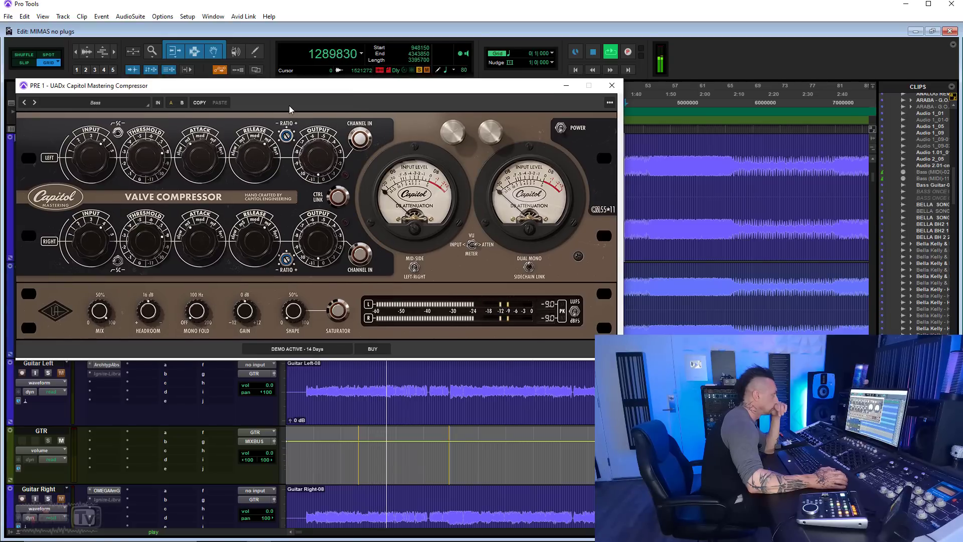
{"action": "left_click", "coordinate": [156, 102]}
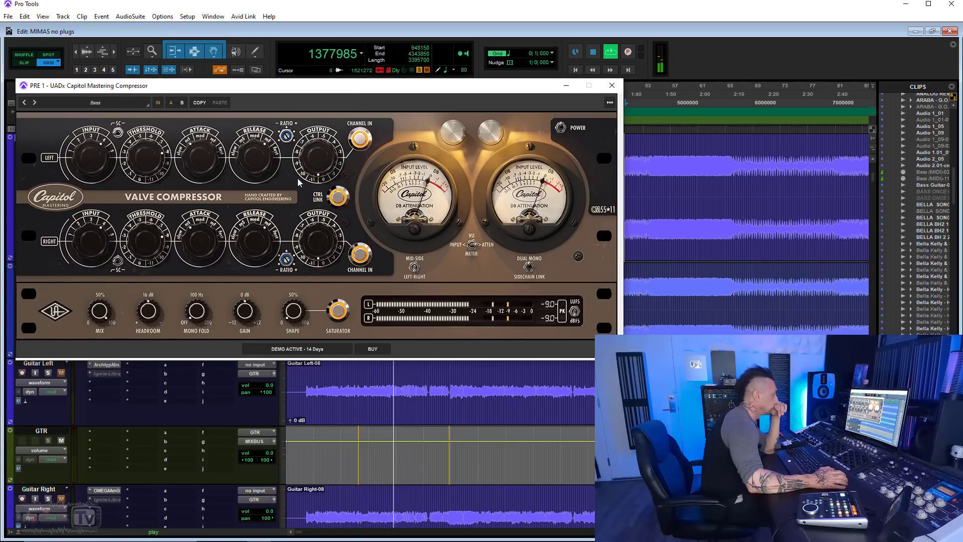
{"action": "left_click", "coordinate": [162, 104]}
{"action": "left_click", "coordinate": [162, 104]}
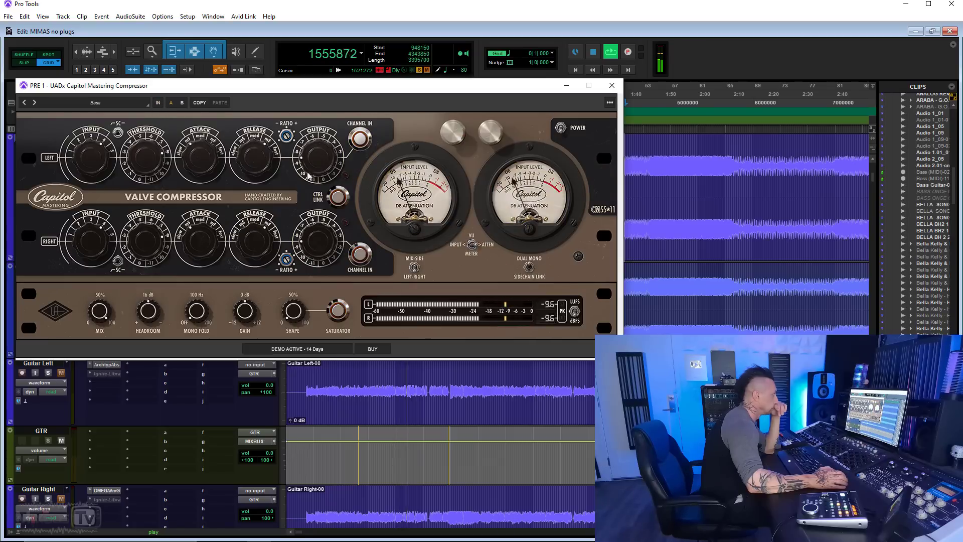
{"action": "left_click", "coordinate": [163, 104]}
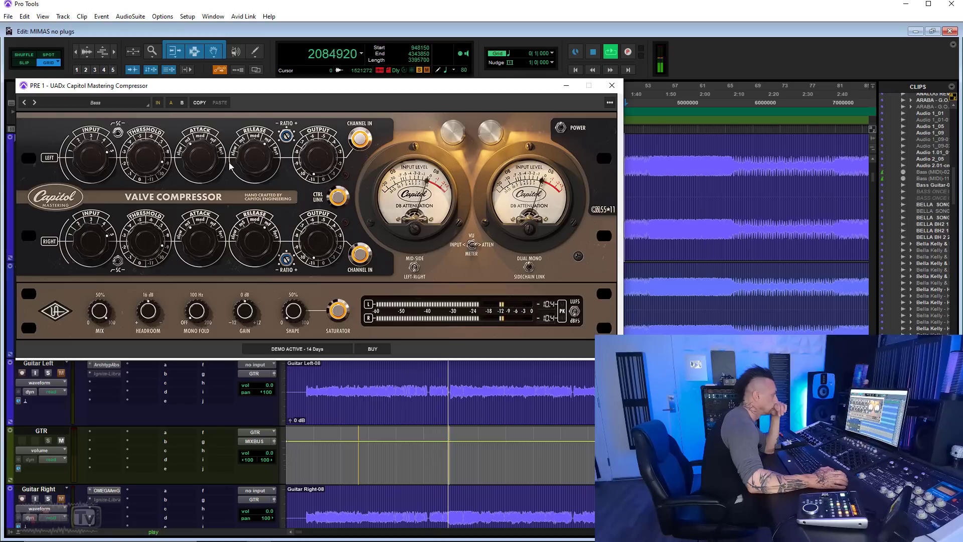
Step: Toggle the compressor against bypass several more times on the KAOS INDIA mix, finish with it engaged, and stop playback
{"action": "left_click", "coordinate": [158, 102]}
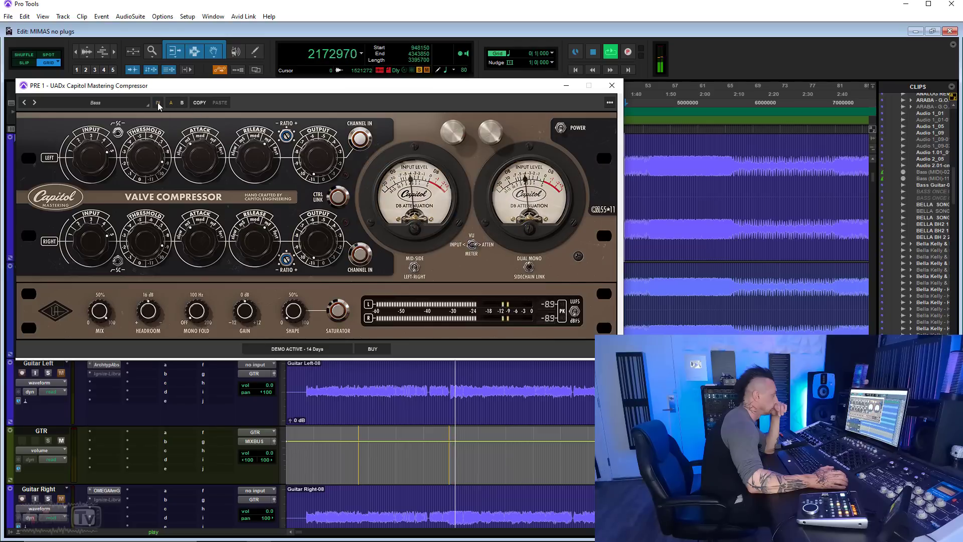
{"action": "left_click", "coordinate": [158, 103]}
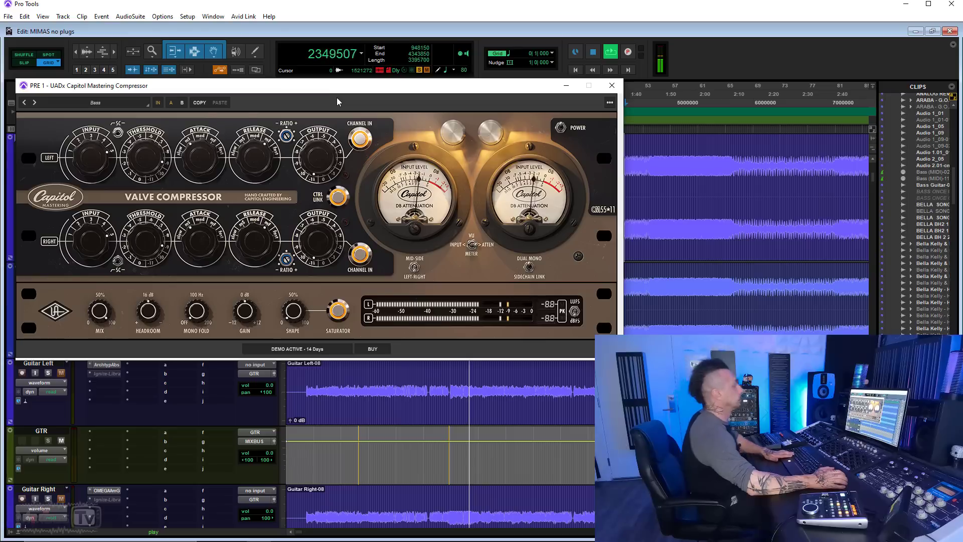
{"action": "left_click", "coordinate": [157, 103]}
{"action": "left_click", "coordinate": [157, 103]}
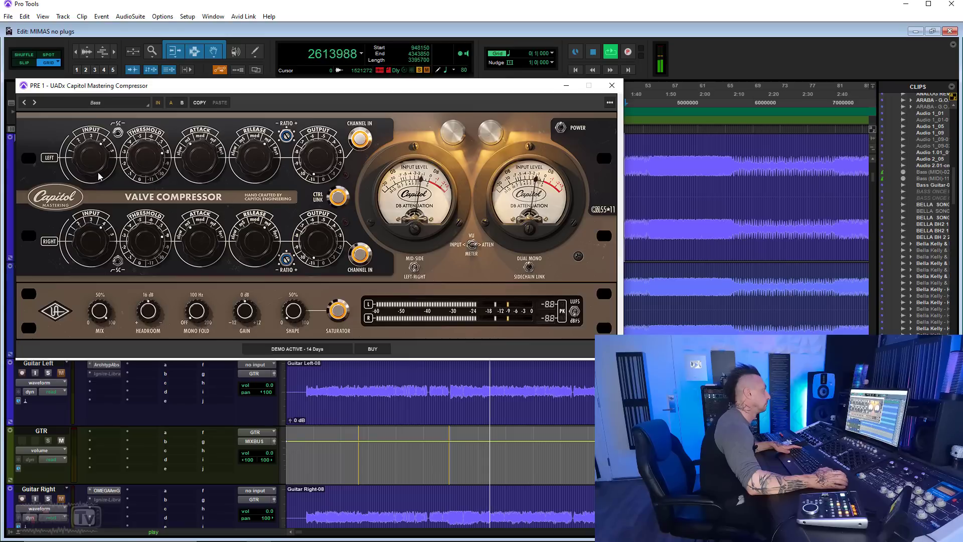
{"action": "left_click", "coordinate": [158, 103]}
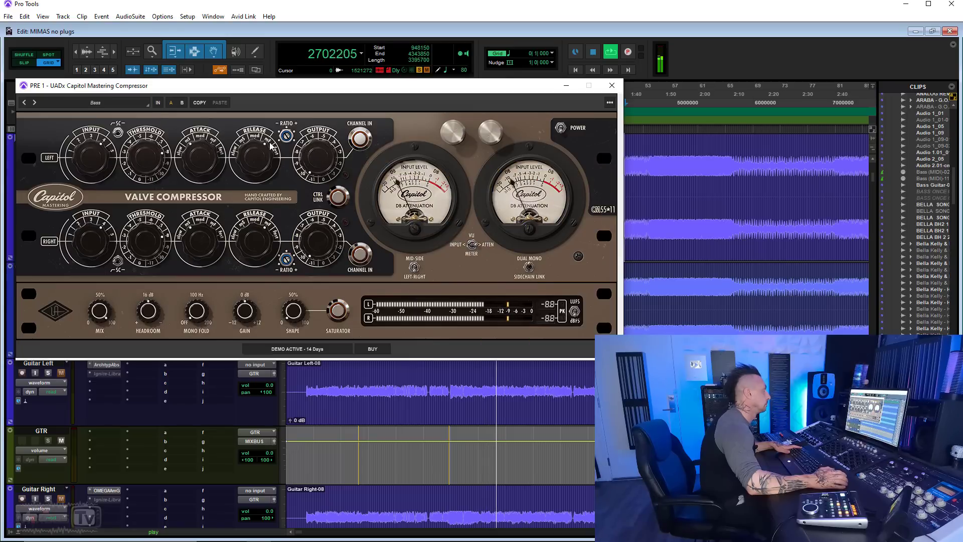
{"action": "left_click", "coordinate": [157, 102]}
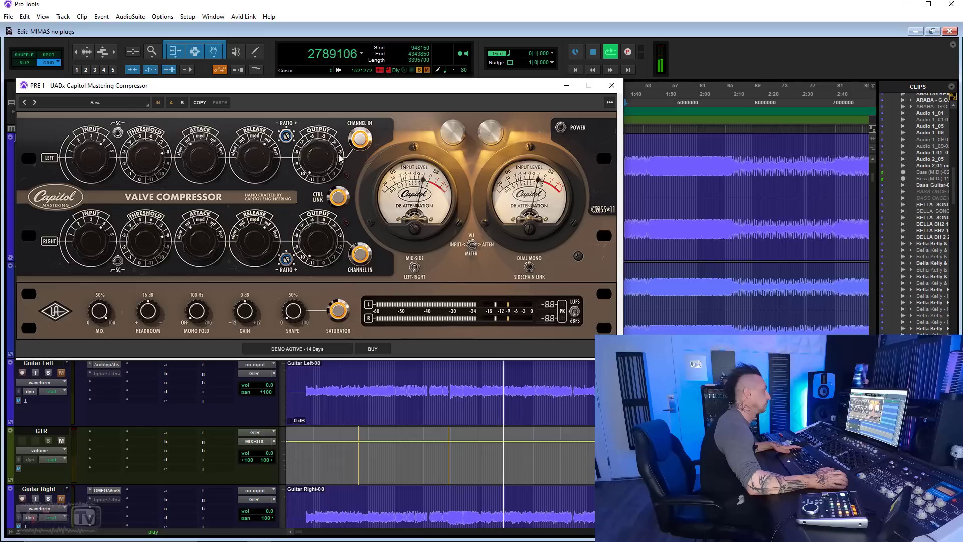
{"action": "key", "text": "space"}
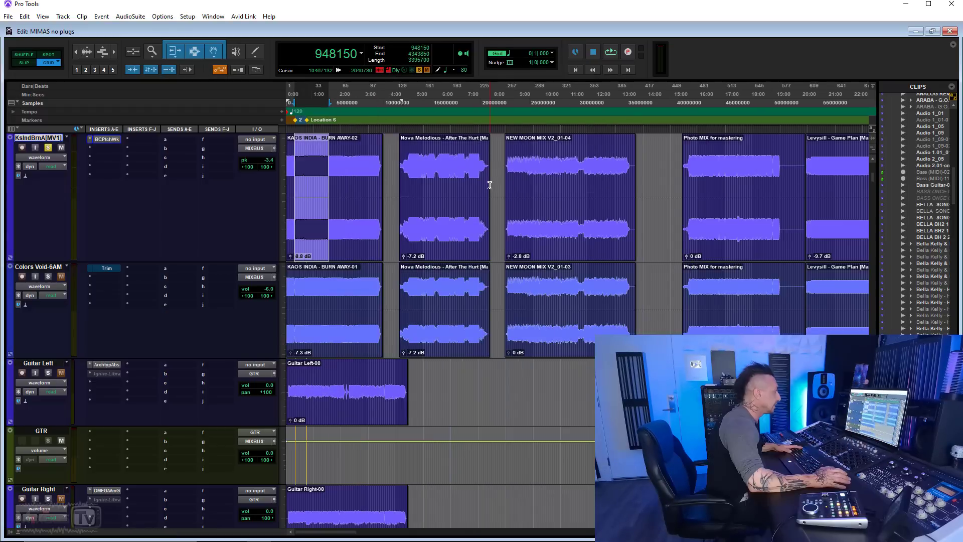
Step: Play the GRAND FINAL MIX for MASTERING-01 clip from sample 196972650 and compare the compressor against bypass, ending engaged
{"action": "left_click", "coordinate": [612, 85]}
{"action": "scroll", "coordinate": [481, 187], "scroll_direction": "right", "scroll_amount": 10}
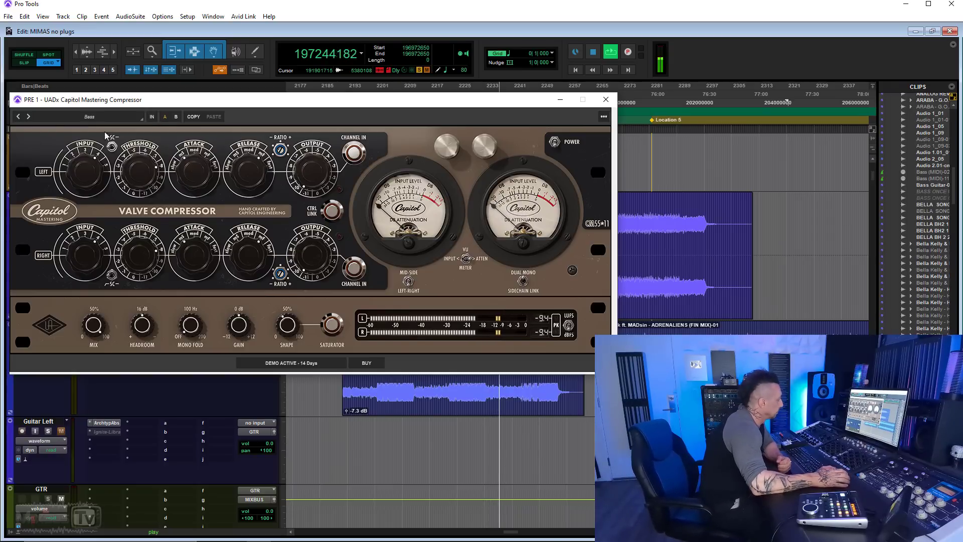
{"action": "left_click", "coordinate": [152, 117]}
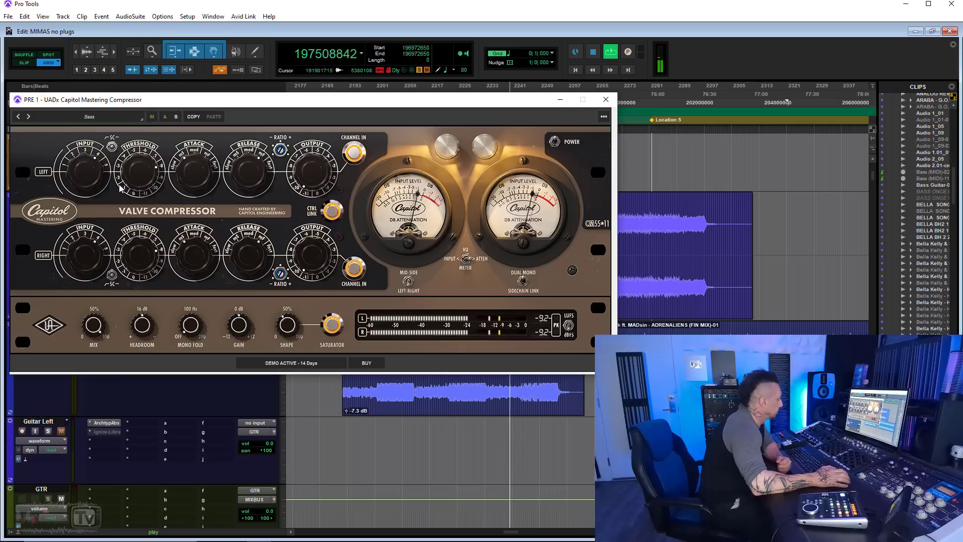
{"action": "left_click", "coordinate": [153, 117]}
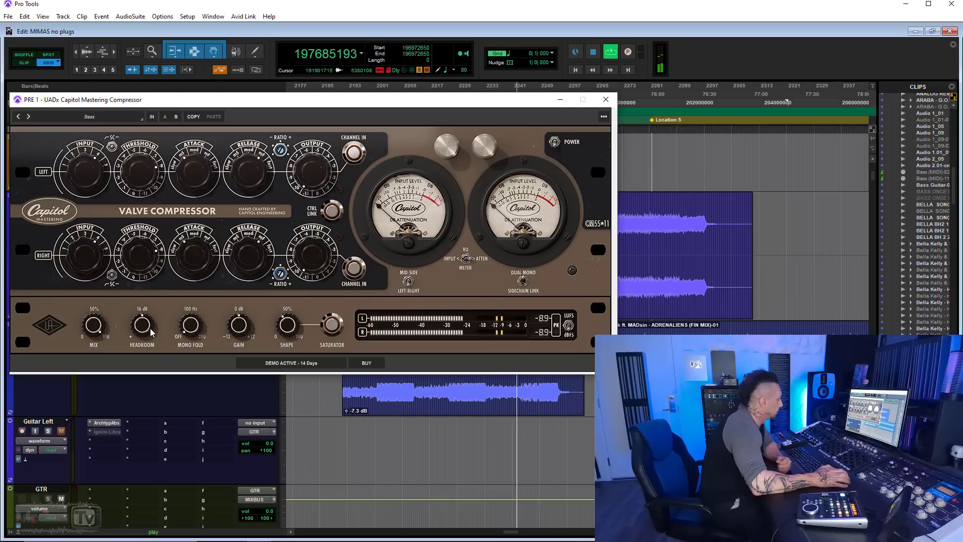
{"action": "left_click", "coordinate": [153, 116]}
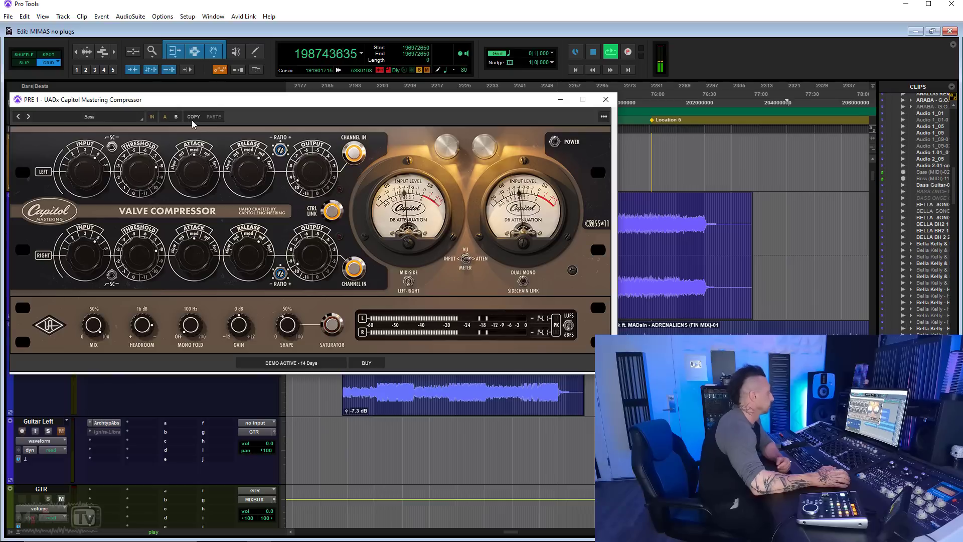
{"action": "left_click", "coordinate": [152, 117]}
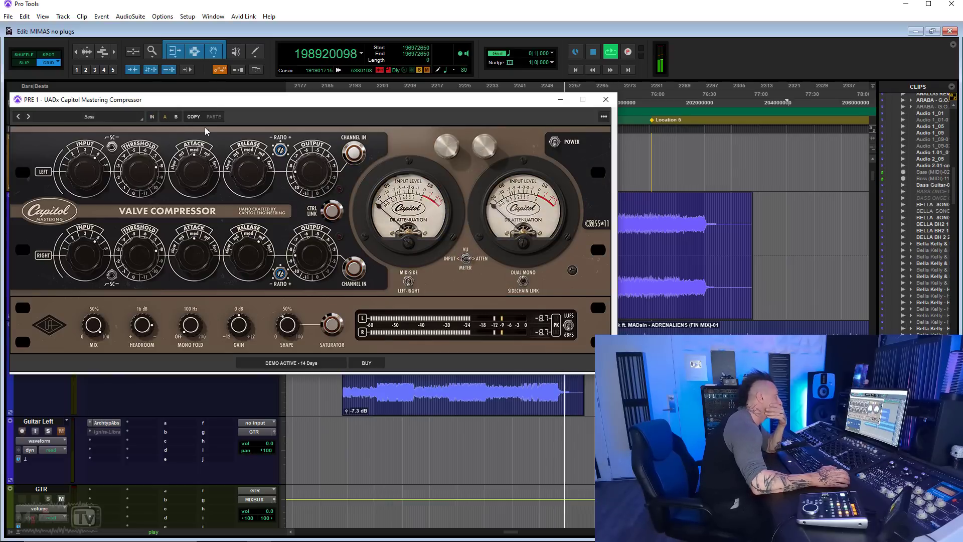
{"action": "left_click", "coordinate": [150, 119]}
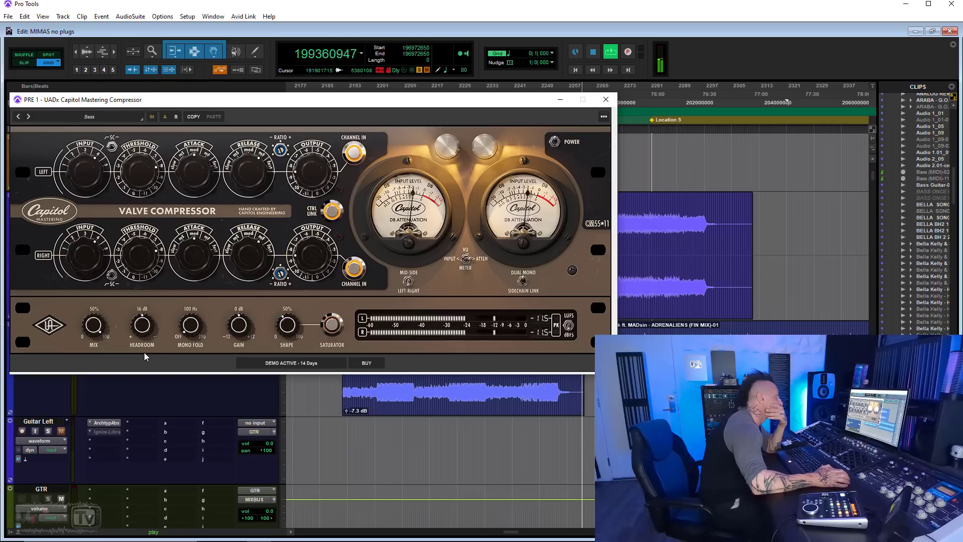
Step: Restart the GRAND FINAL MIX playback from sample 197215200, compare the compressor against bypass again, and stop with it engaged
{"action": "left_click_drag", "start_coordinate": [208, 99], "coordinate": [24, 96]}
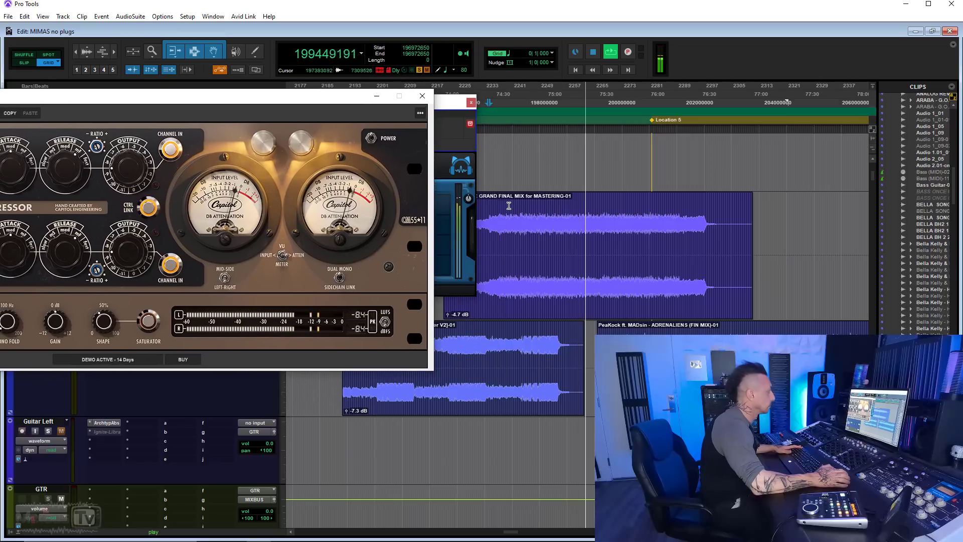
{"action": "left_click", "coordinate": [498, 215]}
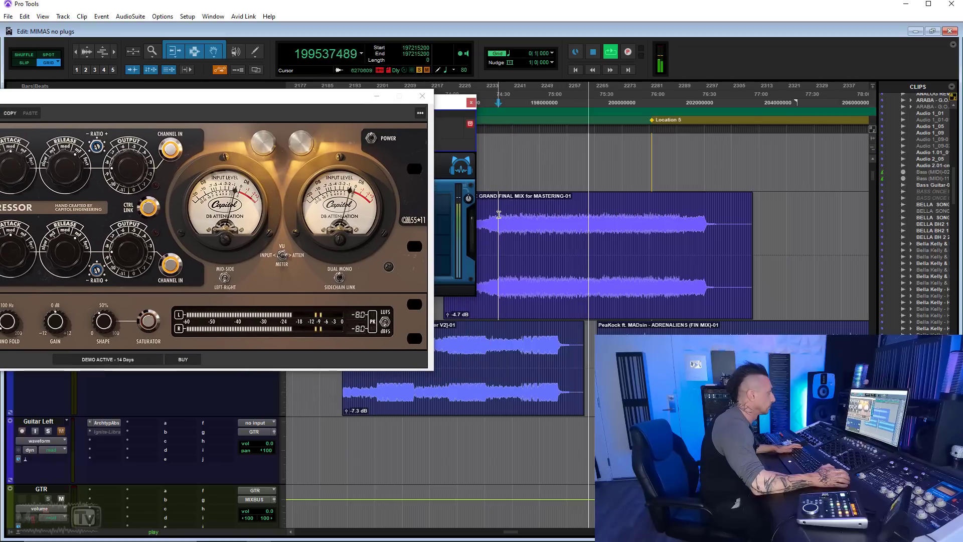
{"action": "key", "text": "space"}
{"action": "key", "text": "space"}
{"action": "left_click_drag", "start_coordinate": [360, 96], "coordinate": [565, 71]}
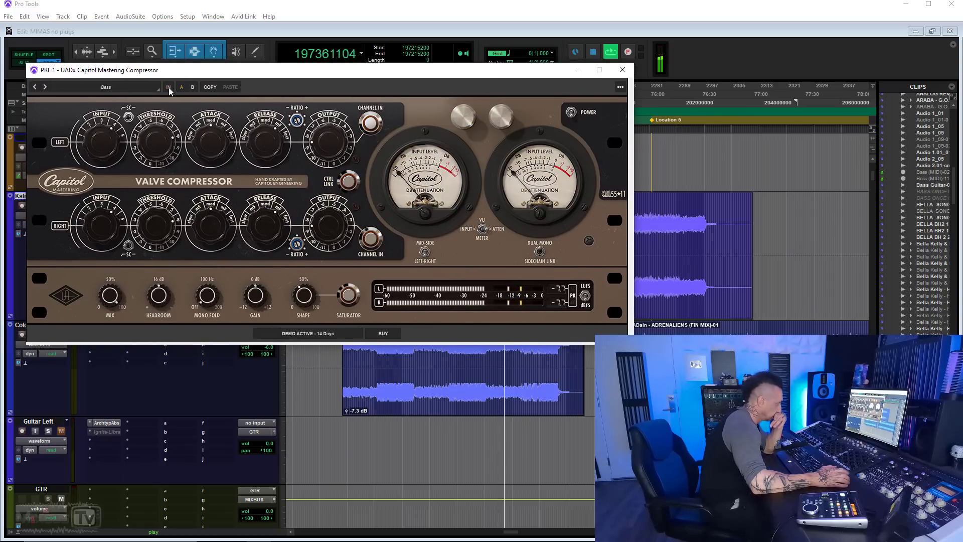
{"action": "left_click", "coordinate": [169, 87]}
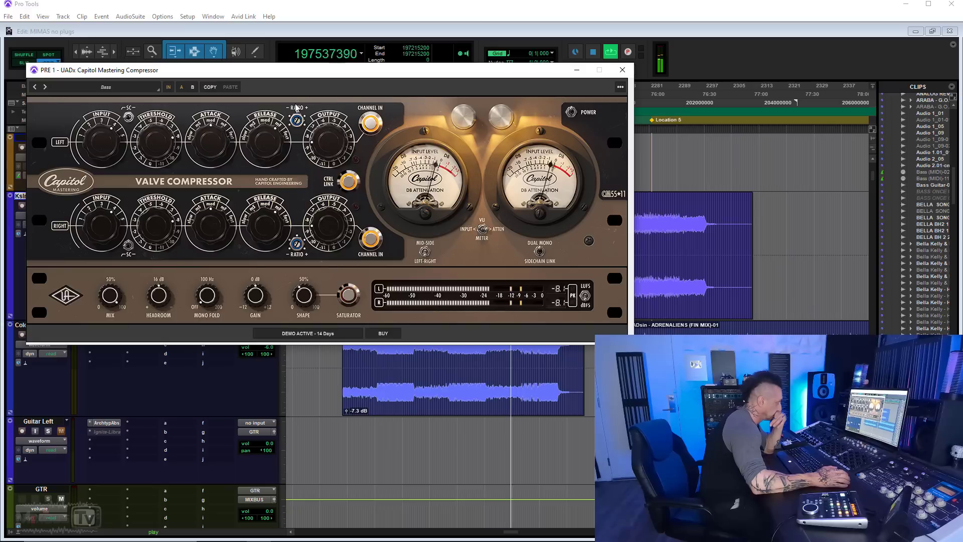
{"action": "left_click", "coordinate": [170, 88]}
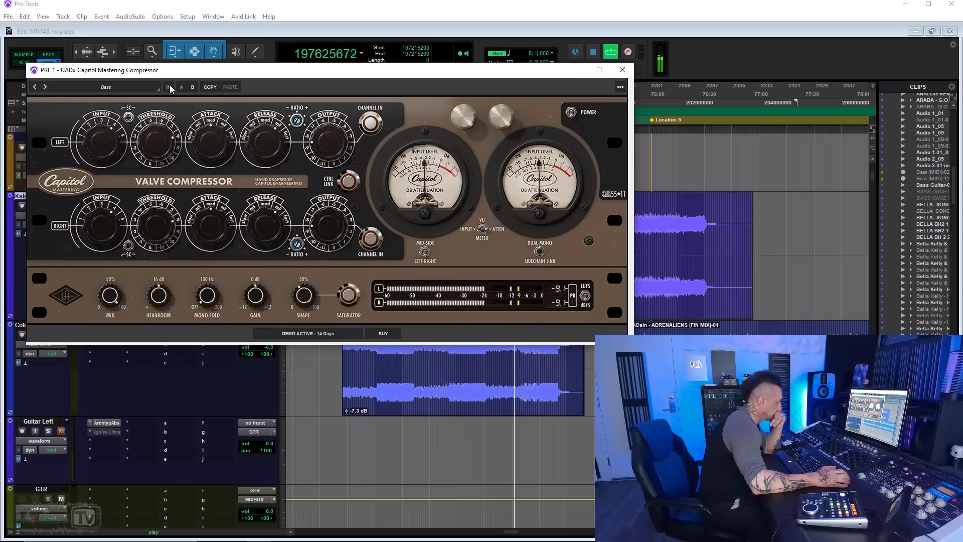
{"action": "left_click", "coordinate": [169, 87]}
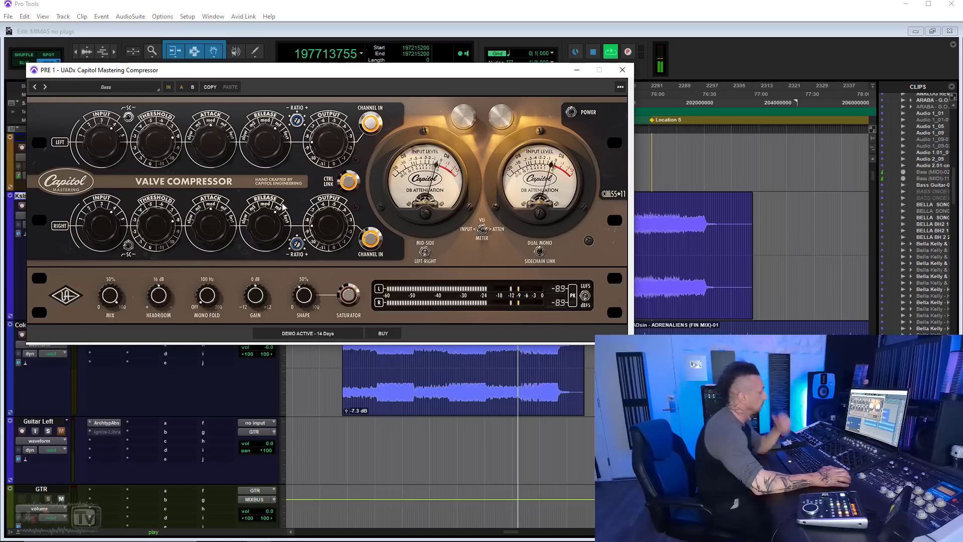
{"action": "key", "text": "space"}
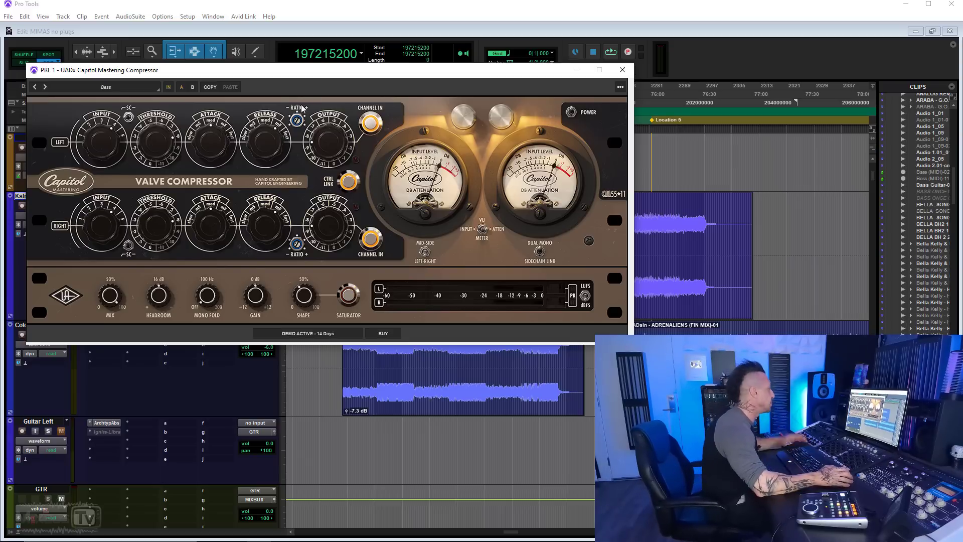
Step: Replay the GRAND FINAL MIX from the same start point and repeatedly compare the compressor with its saturator on against bypass, ending engaged
{"action": "key", "text": "space"}
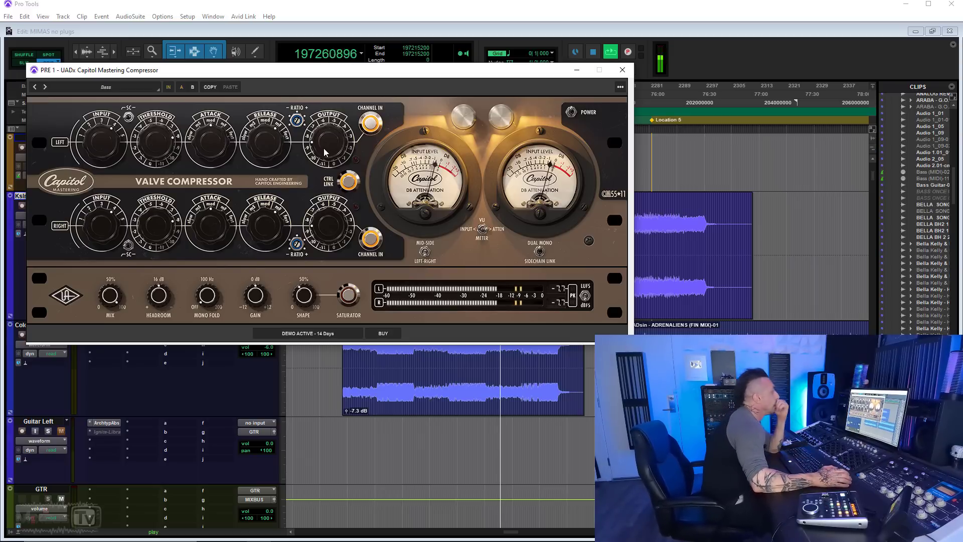
{"action": "left_click", "coordinate": [166, 90]}
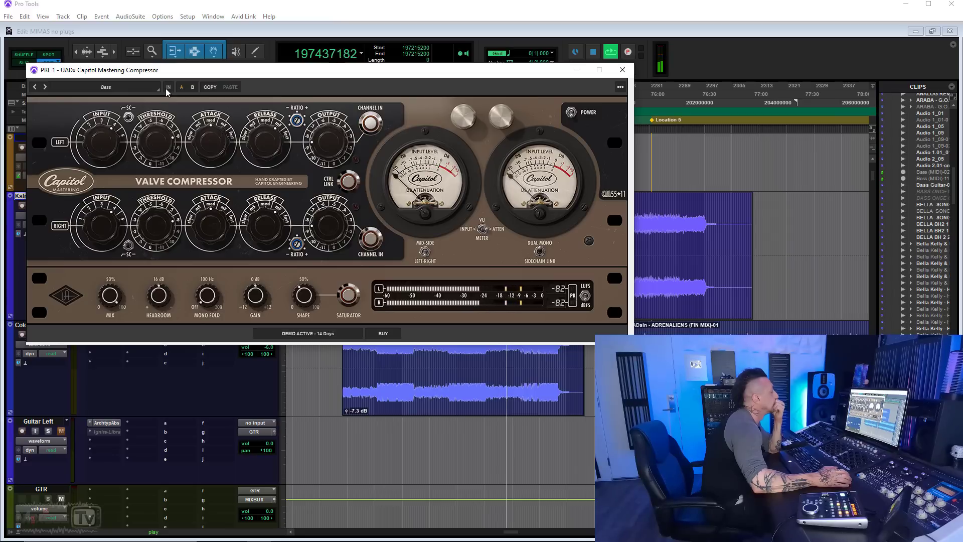
{"action": "left_click", "coordinate": [166, 90]}
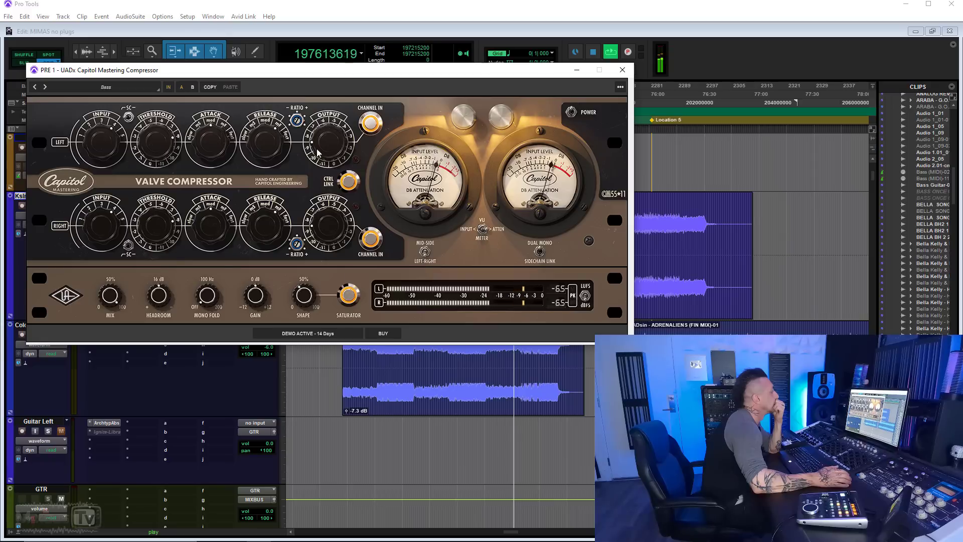
{"action": "left_click", "coordinate": [168, 89]}
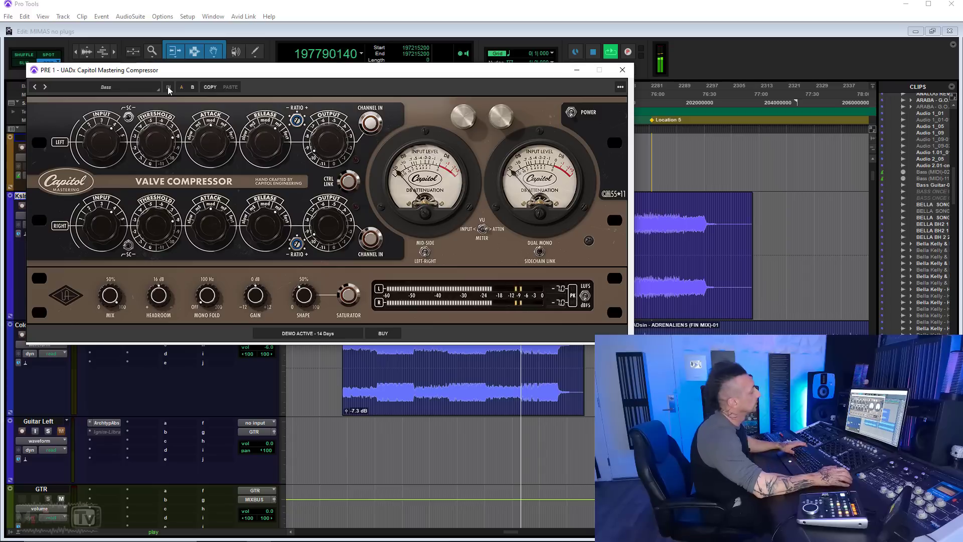
{"action": "left_click", "coordinate": [169, 89]}
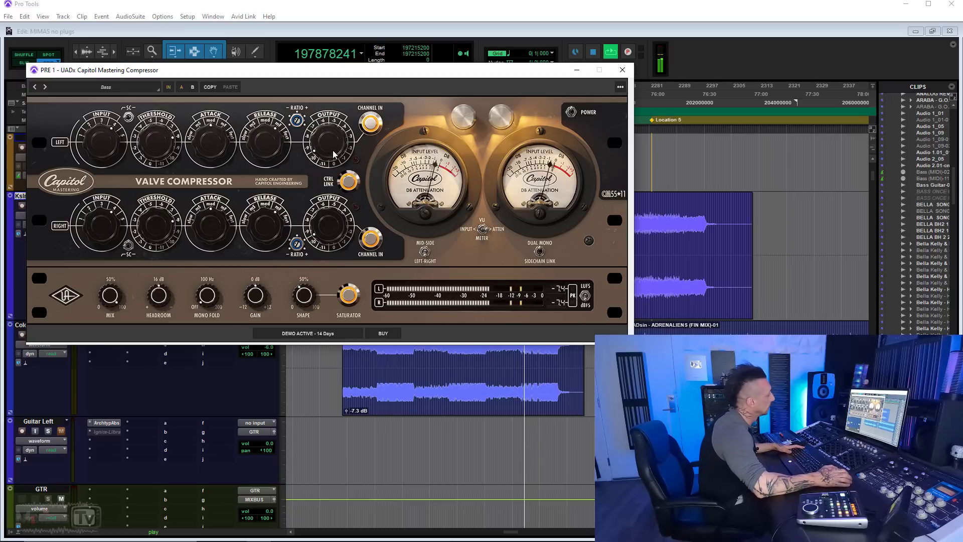
{"action": "left_click", "coordinate": [168, 88]}
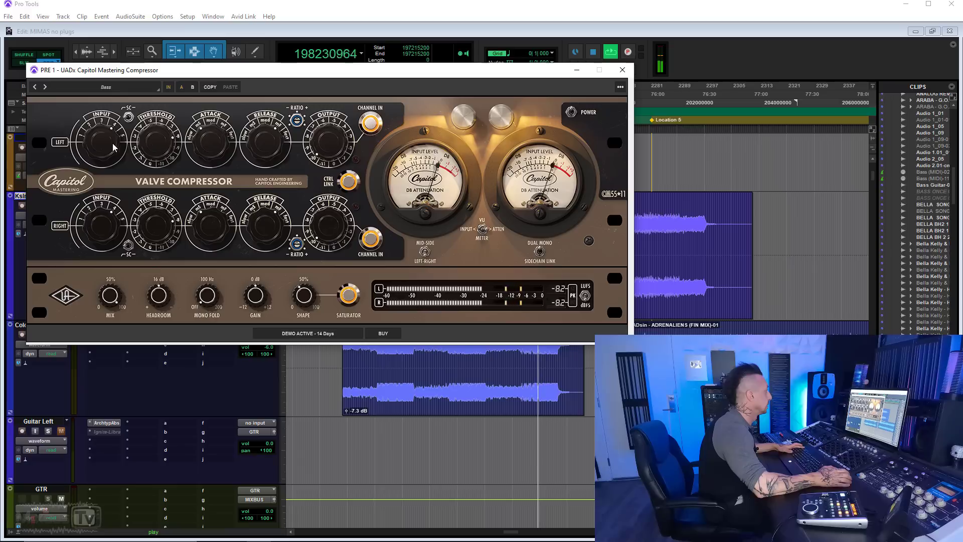
{"action": "left_click", "coordinate": [168, 88]}
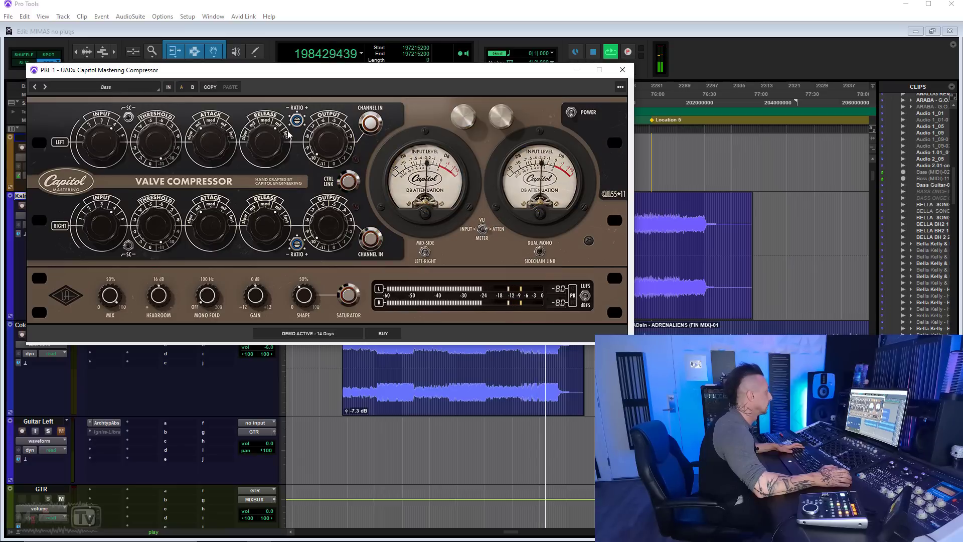
{"action": "left_click", "coordinate": [170, 88]}
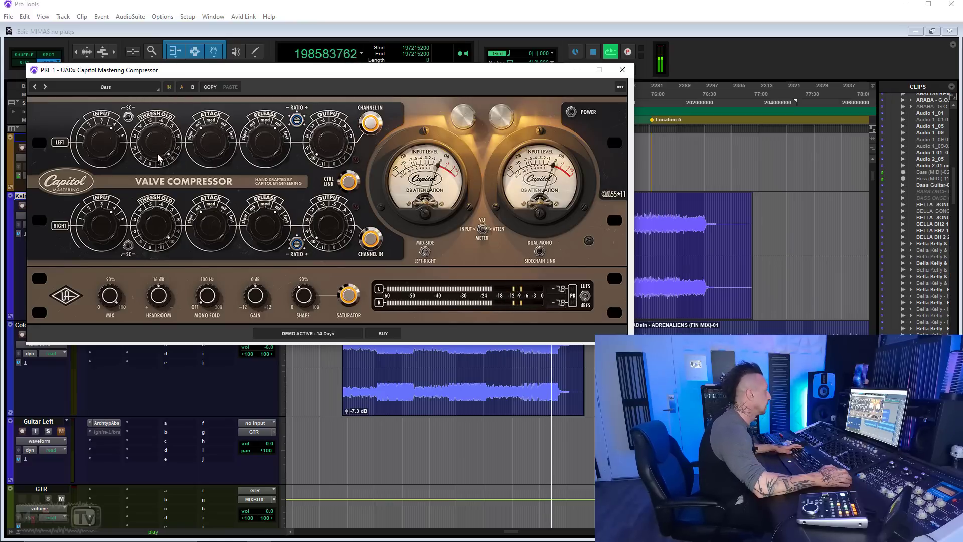
{"action": "left_click", "coordinate": [168, 88]}
{"action": "left_click", "coordinate": [169, 87]}
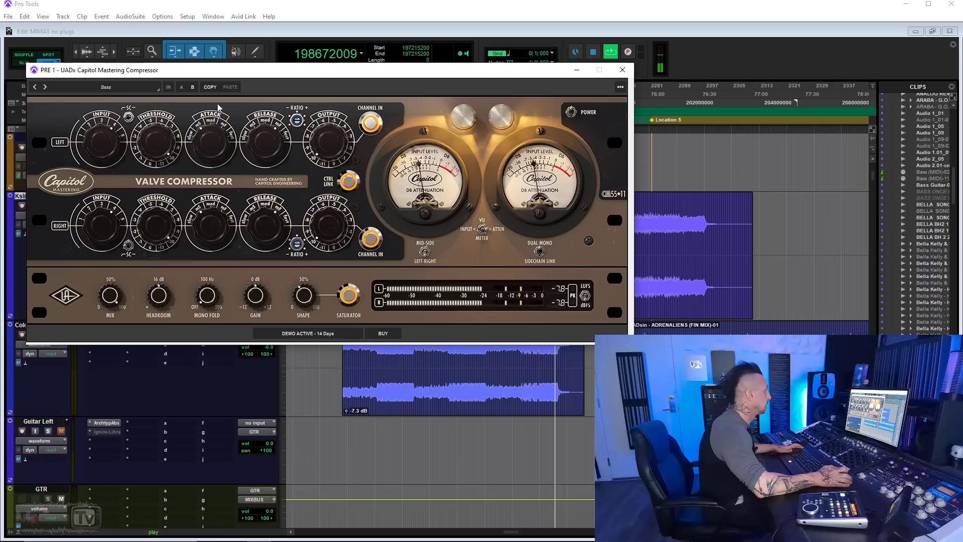
Step: Stop playback and close the compressor and PatchWork windows
{"action": "key", "text": "space"}
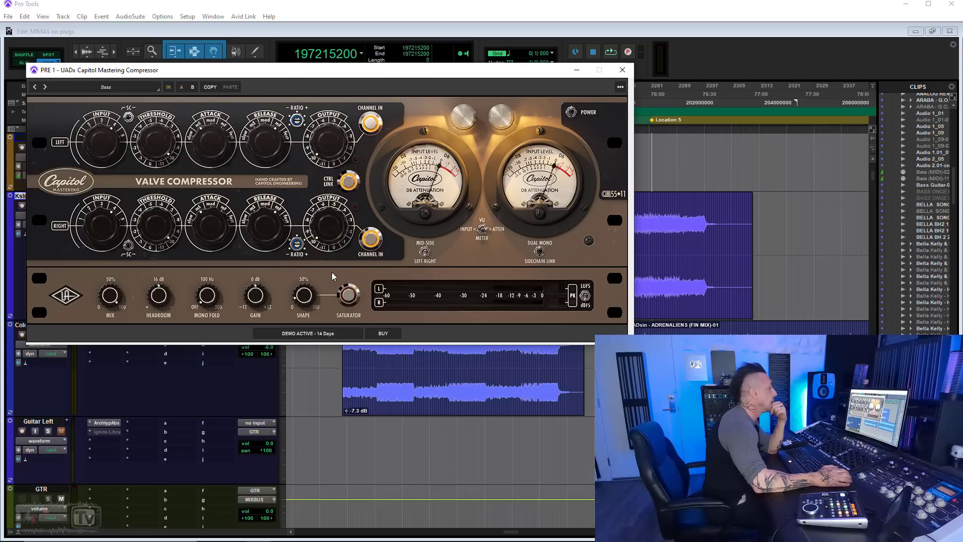
{"action": "left_click", "coordinate": [622, 70]}
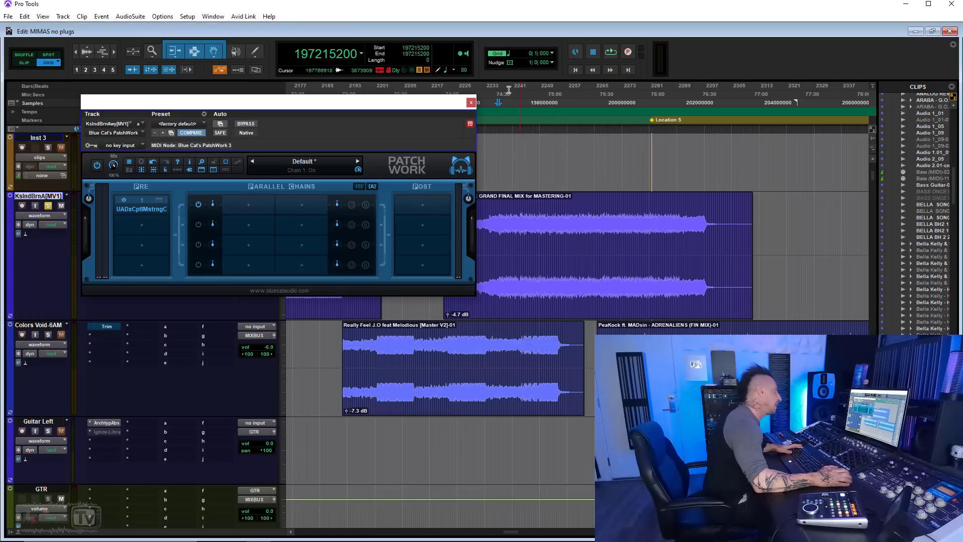
{"action": "left_click", "coordinate": [472, 103]}
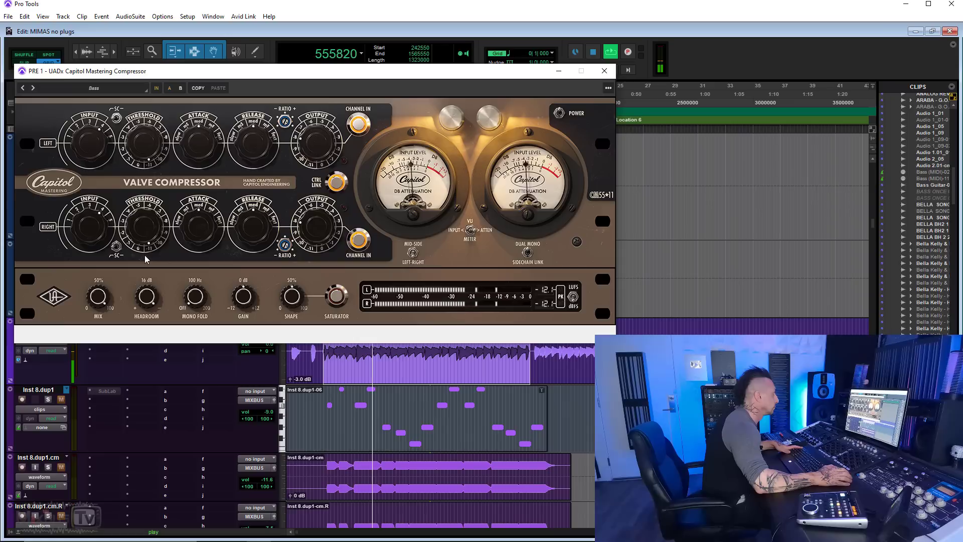
Step: Audition the compressor against bypass on the selection from sample 242550 to 1565550, replay it with the compressor engaged, and stop
{"action": "left_click", "coordinate": [358, 124]}
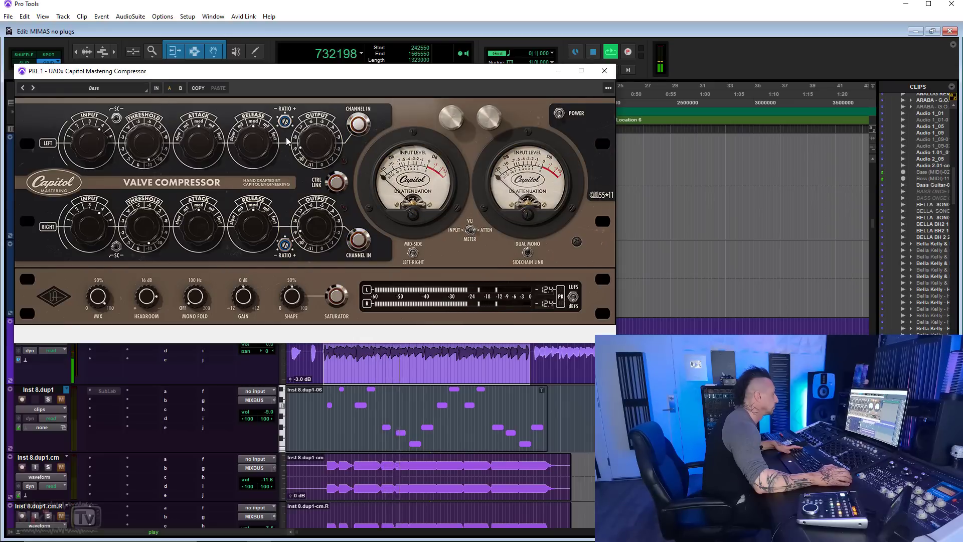
{"action": "left_click", "coordinate": [158, 89]}
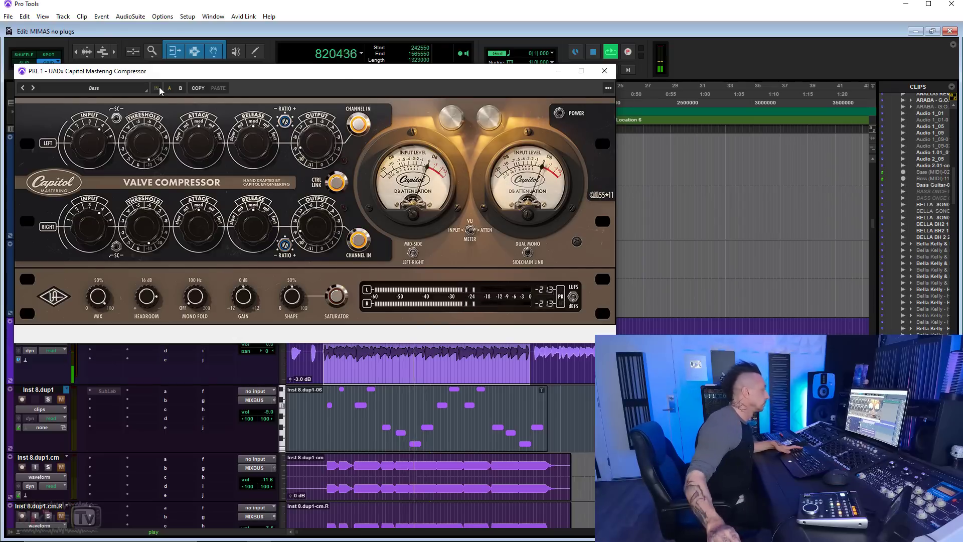
{"action": "left_click", "coordinate": [158, 88]}
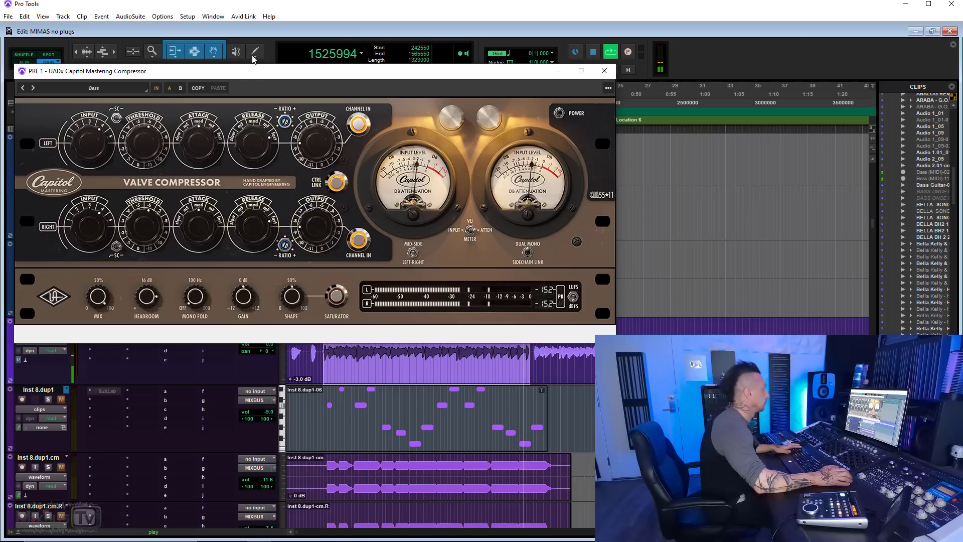
{"action": "key", "text": "space"}
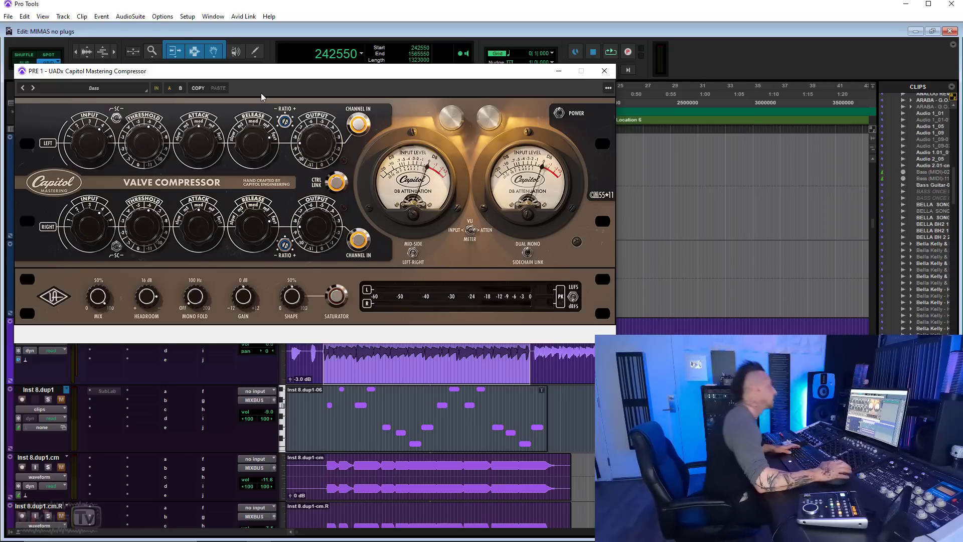
{"action": "key", "text": "space"}
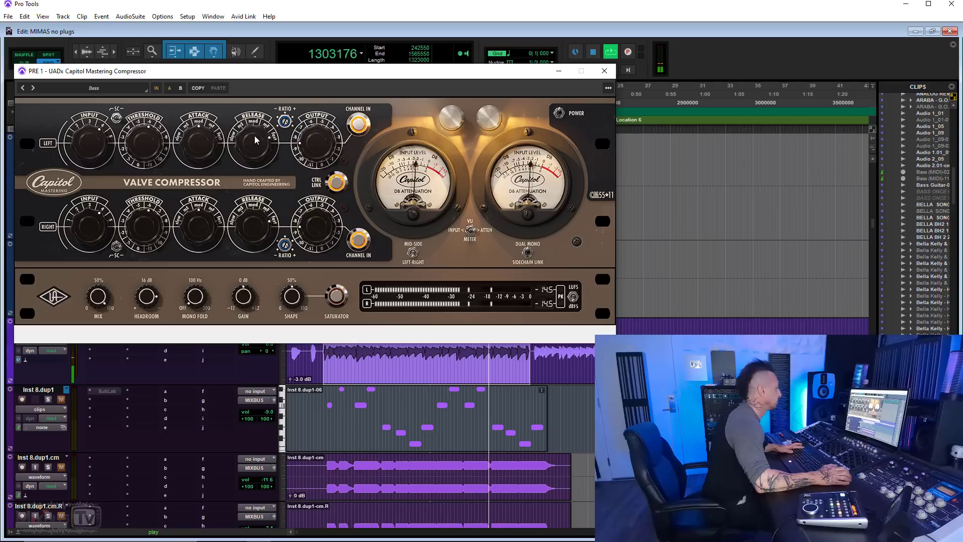
{"action": "key", "text": "space"}
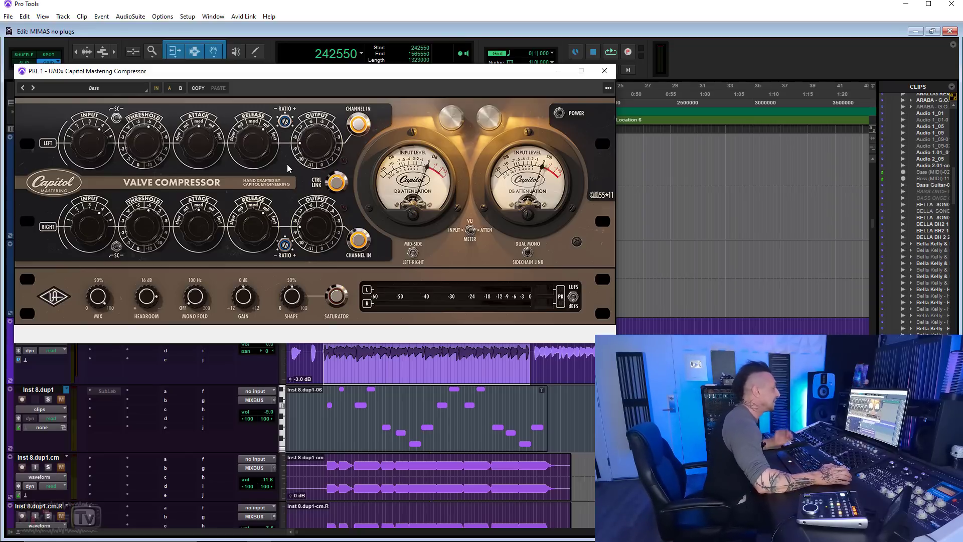
Step: Close the compressor window, then select and zoom in on the BELLA V67 2-01 vocal clip on the SM7 track
{"action": "key", "text": "ctrl+w"}
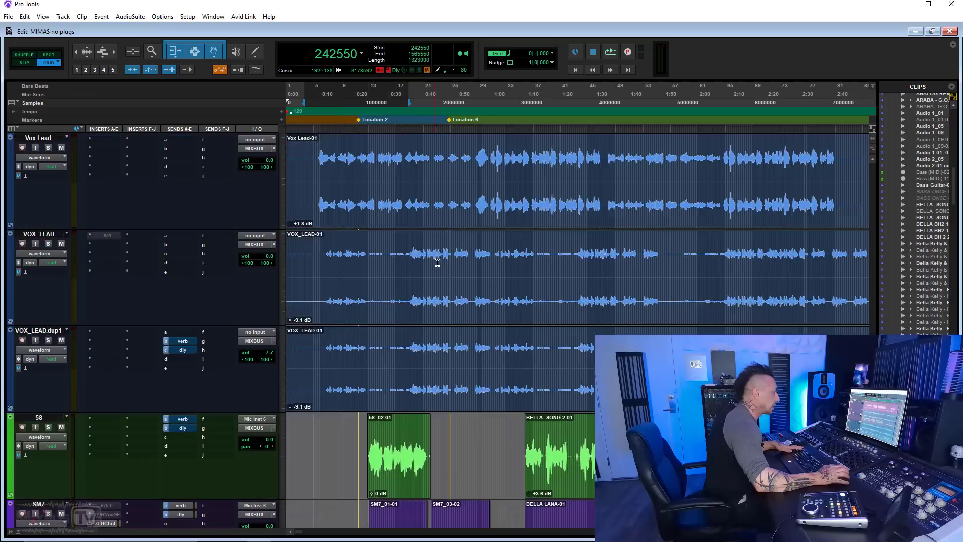
{"action": "scroll", "coordinate": [452, 253], "scroll_direction": "down", "scroll_amount": 5}
{"action": "scroll", "coordinate": [541, 237], "scroll_direction": "right", "scroll_amount": 3}
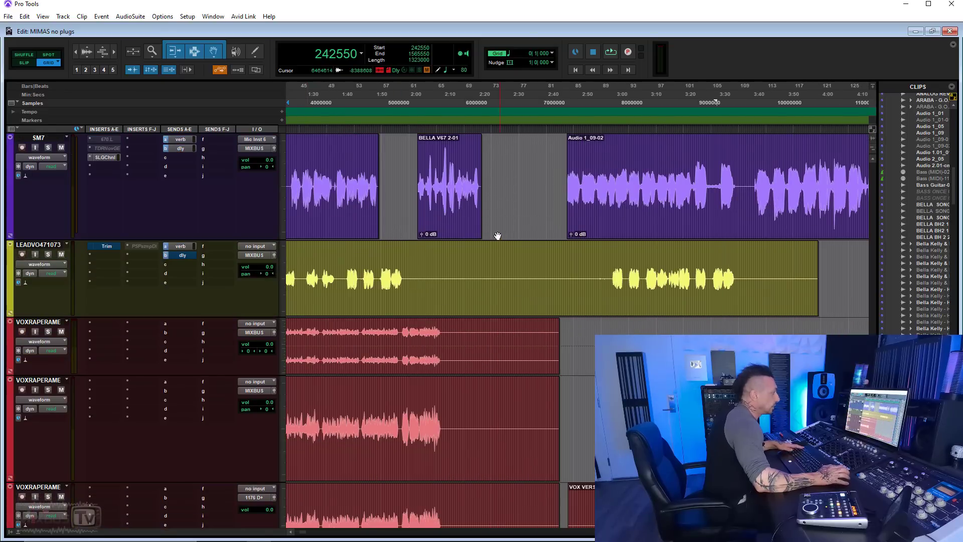
{"action": "double_click", "coordinate": [447, 185]}
{"action": "key", "text": "e"}
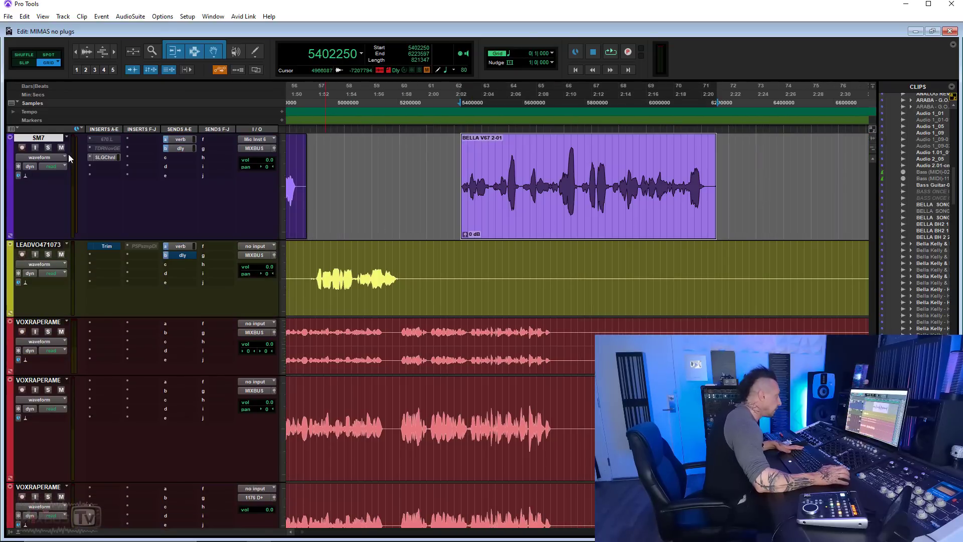
Step: Solo the SM7 vocal track and insert the UADx Capitol Mastering Compressor in a free slot below the existing inserts
{"action": "left_click", "coordinate": [48, 149]}
{"action": "left_click", "coordinate": [109, 172]}
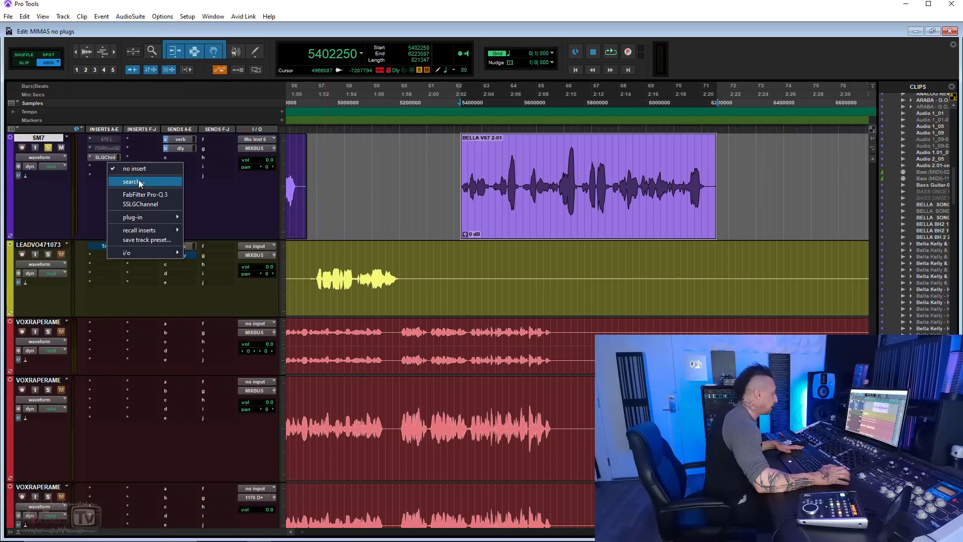
{"action": "left_click", "coordinate": [141, 186]}
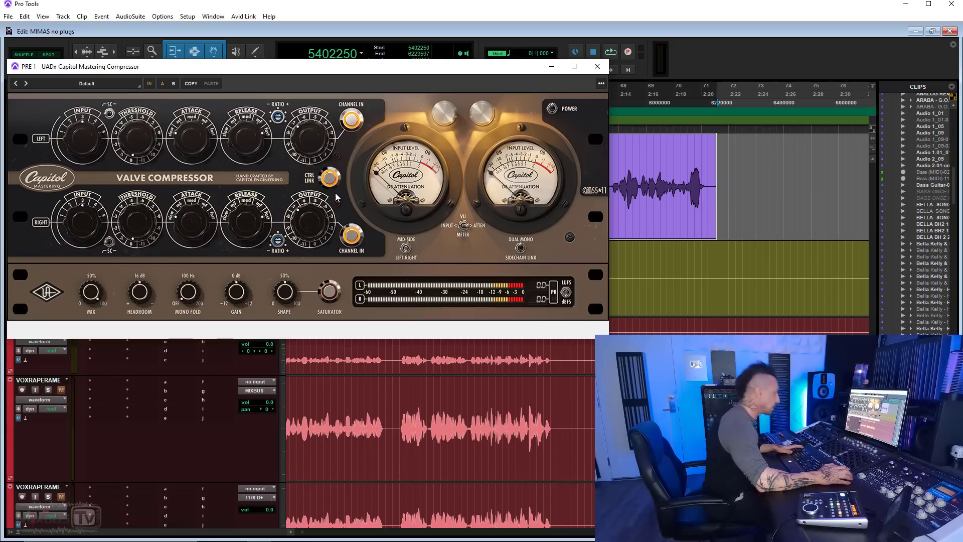
Step: Play the vocal clip, adjust the compressor's linked ratio, and compare the processed vocal with bypass
{"action": "key", "text": "space"}
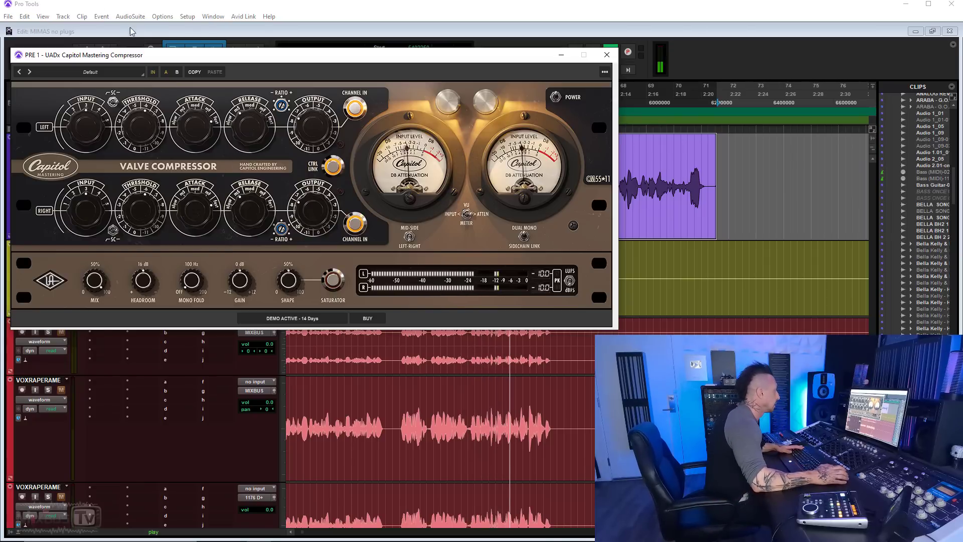
{"action": "left_click", "coordinate": [281, 105]}
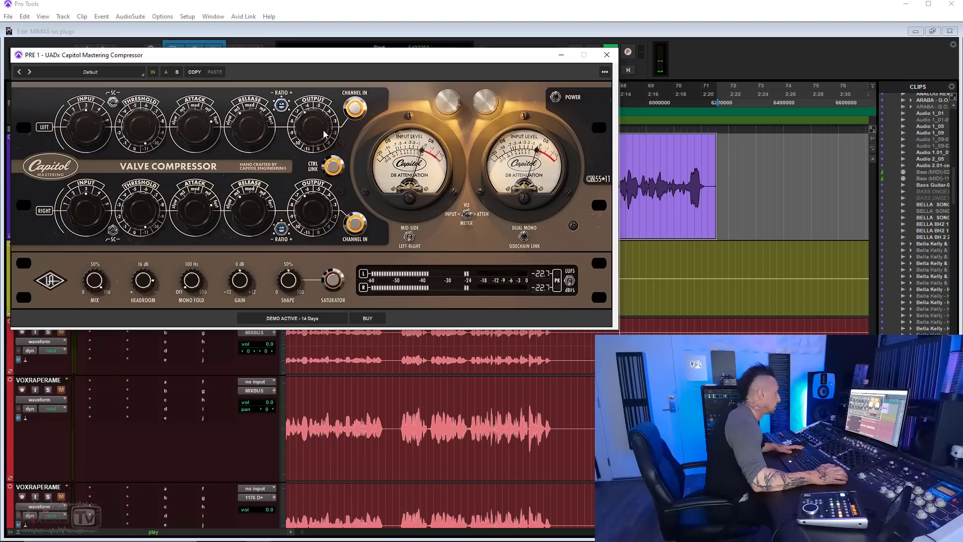
{"action": "left_click", "coordinate": [155, 74]}
{"action": "left_click", "coordinate": [154, 72]}
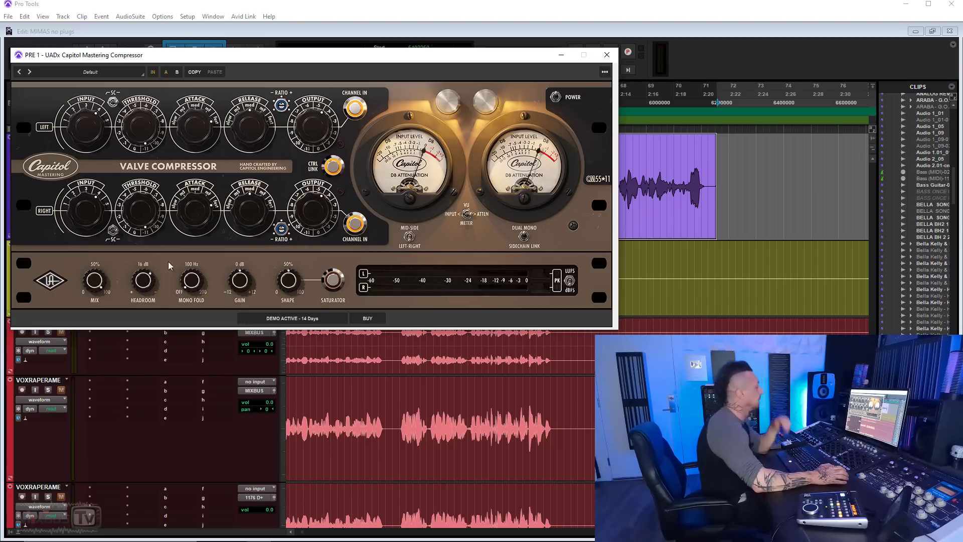
Step: Reposition the compressor window and adjust the linked input level while the vocal plays
{"action": "left_click_drag", "start_coordinate": [313, 61], "coordinate": [324, 60]}
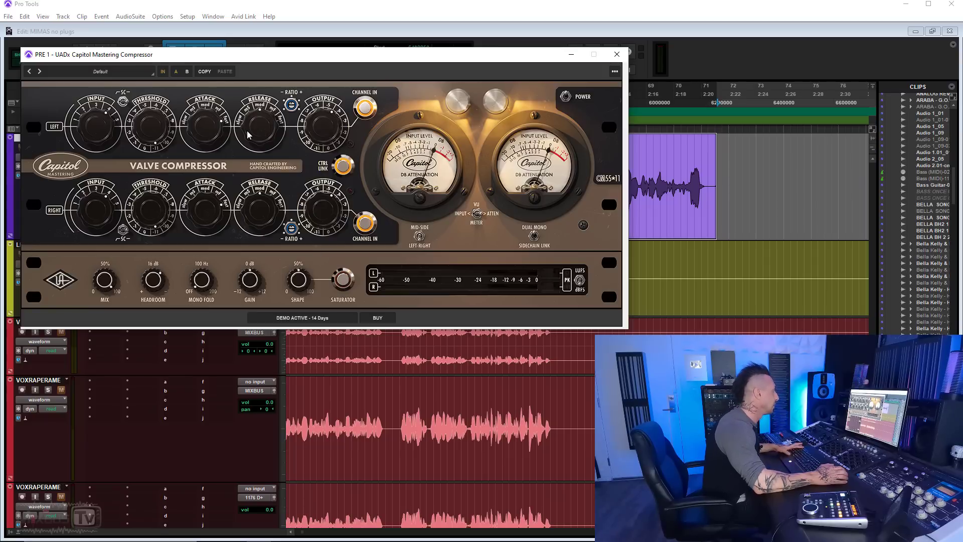
{"action": "key", "text": "space"}
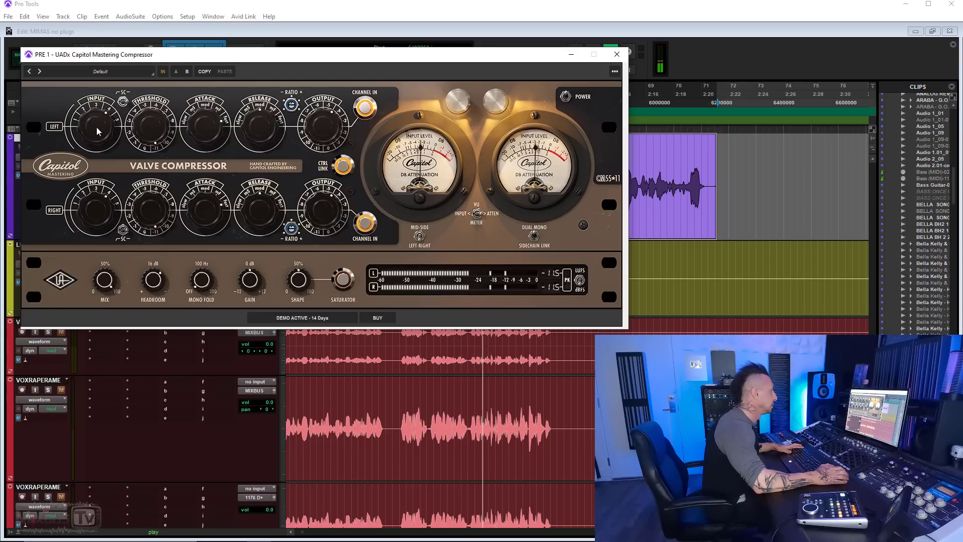
{"action": "left_click_drag", "start_coordinate": [97, 117], "coordinate": [98, 103]}
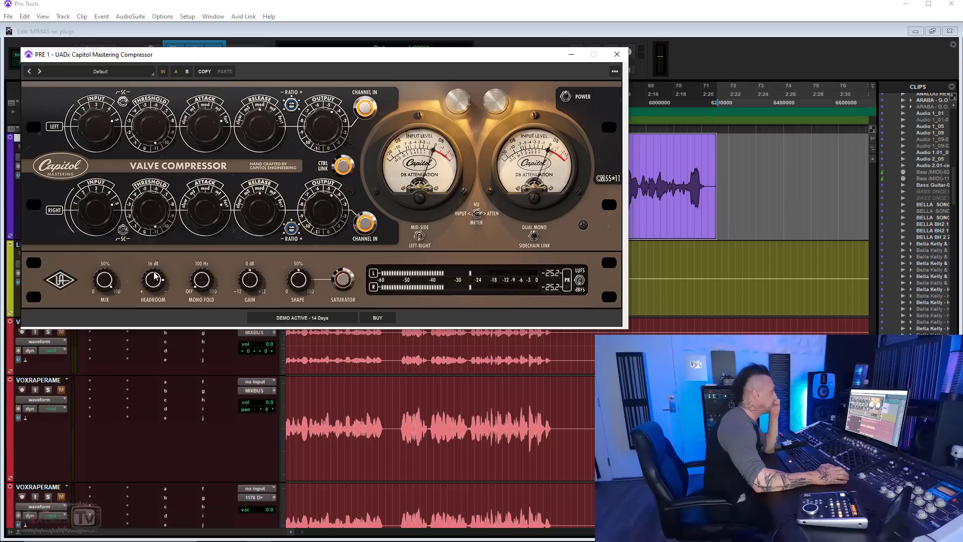
Step: Check the vocal with the compressor's bypass toggled, replay it with the compressor engaged, and stop
{"action": "left_click", "coordinate": [162, 71]}
{"action": "key", "text": "space"}
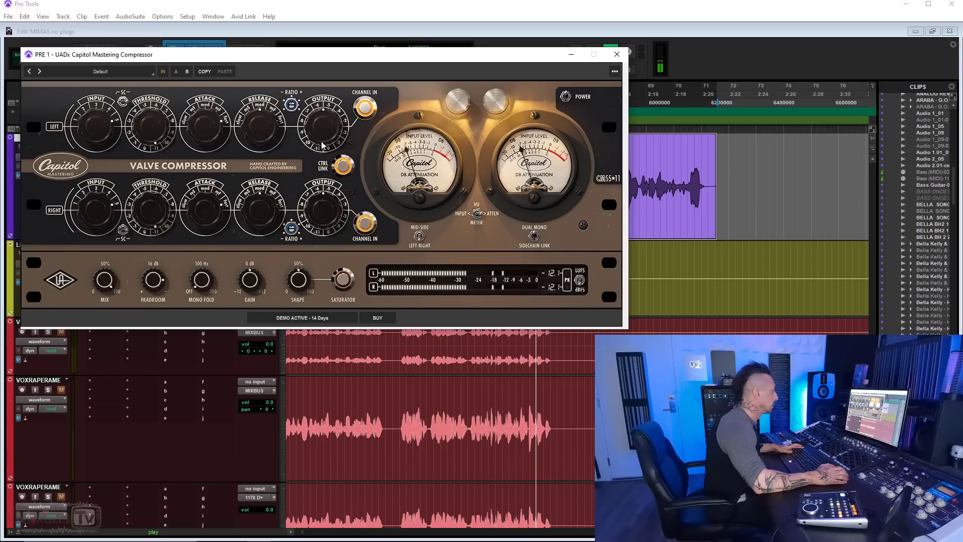
{"action": "key", "text": "space"}
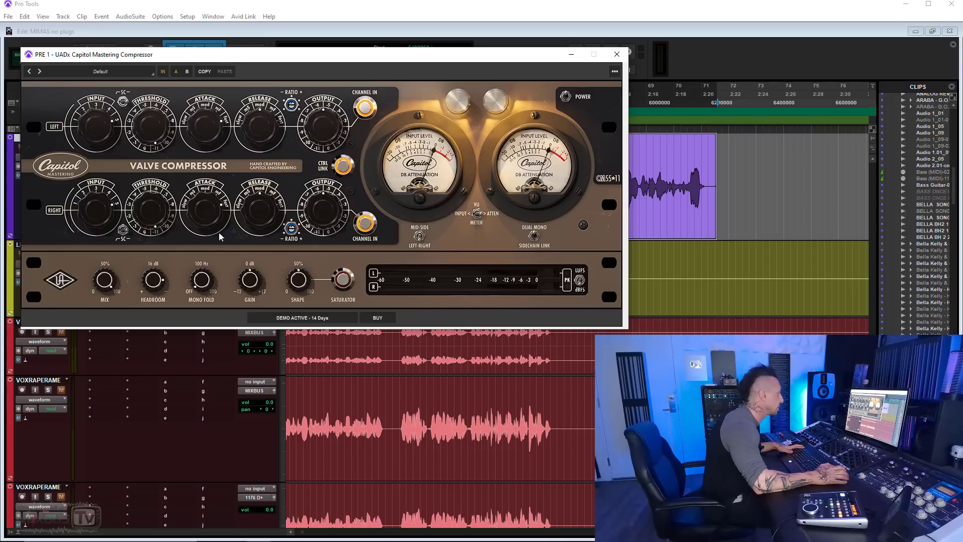
Step: Replay the vocal with the saturator on and compare the compressor against bypass, ending with it engaged
{"action": "key", "text": "space"}
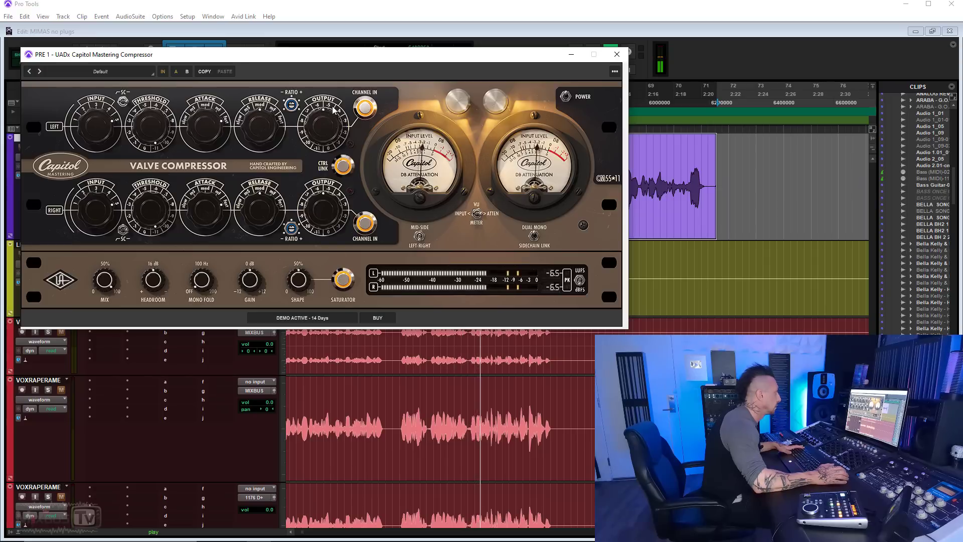
{"action": "left_click", "coordinate": [163, 72]}
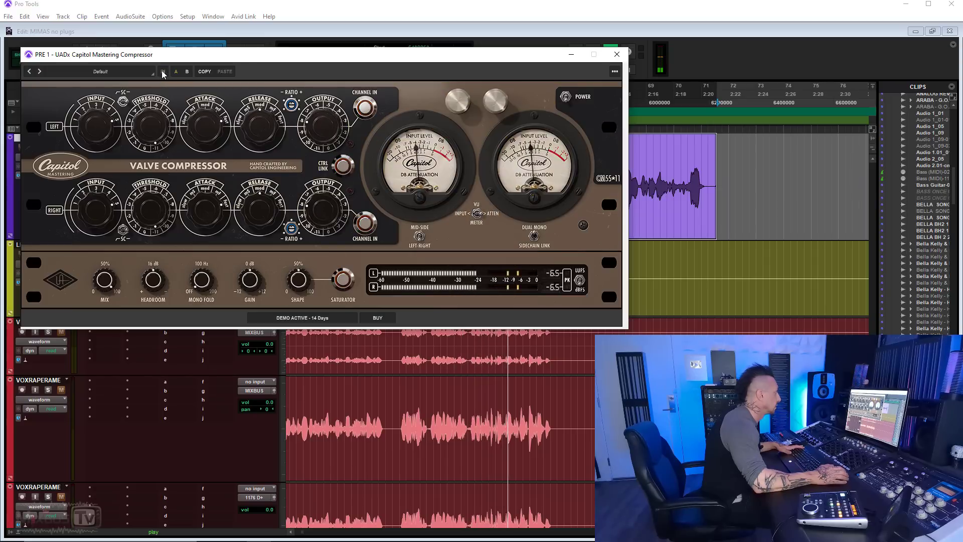
{"action": "left_click", "coordinate": [163, 72]}
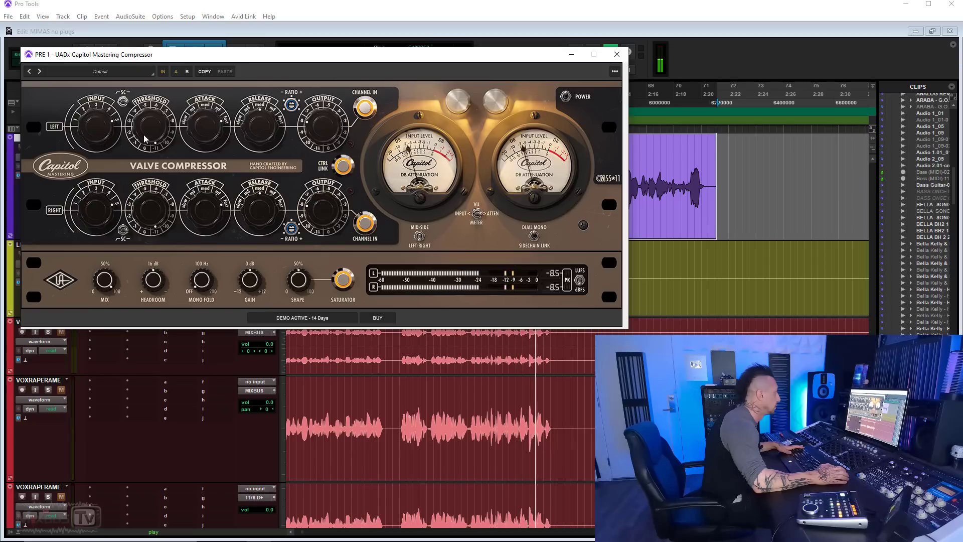